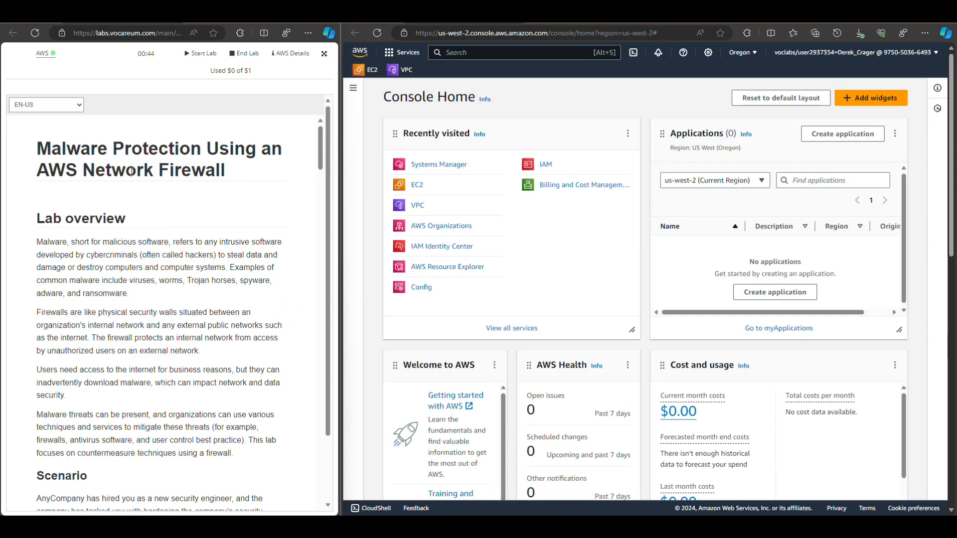
Read through the lab instructions from the overview, scenario, objectives and lab environment to Task 1: Confirm Reachability
{"action": "scroll", "coordinate": [169, 260], "scroll_direction": "down", "scroll_amount": 3}
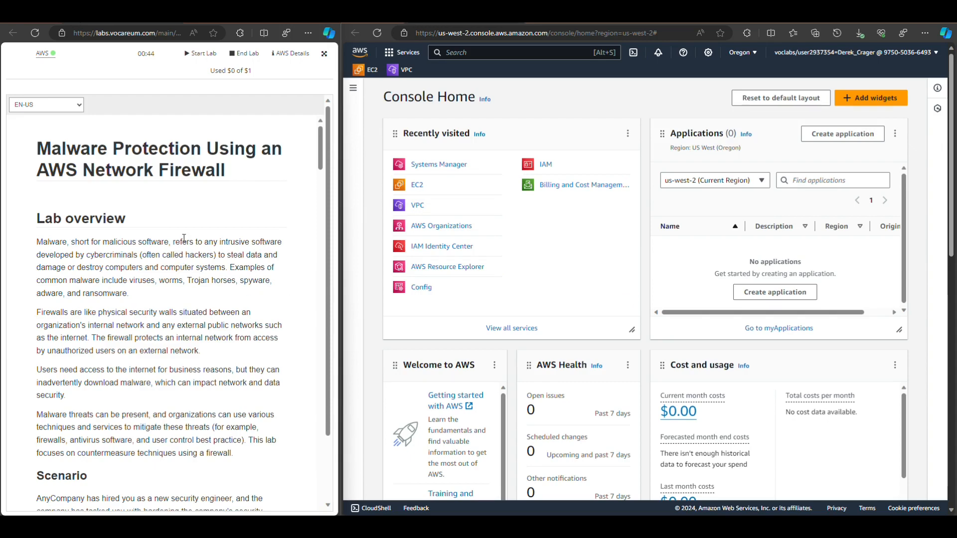
{"action": "scroll", "coordinate": [184, 239], "scroll_direction": "down", "scroll_amount": 2}
{"action": "scroll", "coordinate": [184, 242], "scroll_direction": "down", "scroll_amount": 2}
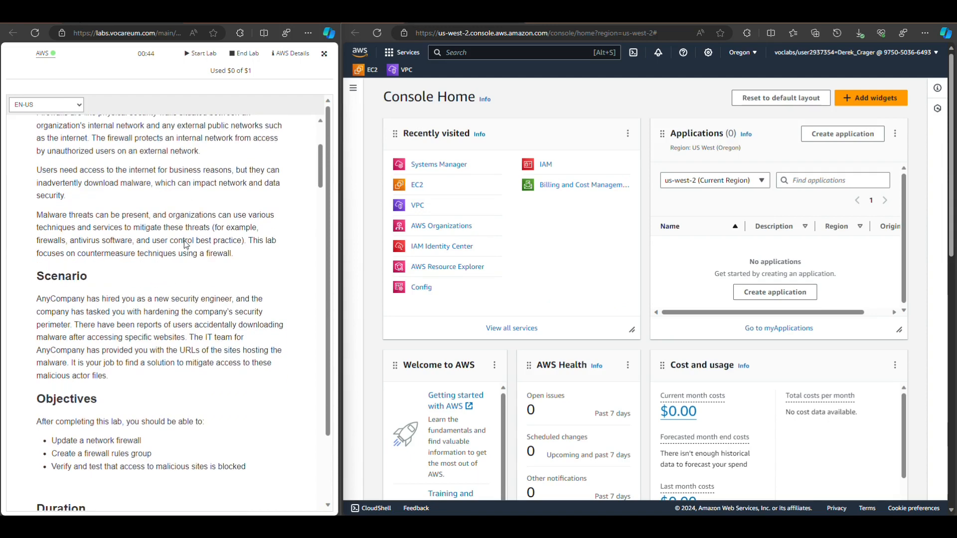
{"action": "scroll", "coordinate": [184, 241], "scroll_direction": "up", "scroll_amount": 4}
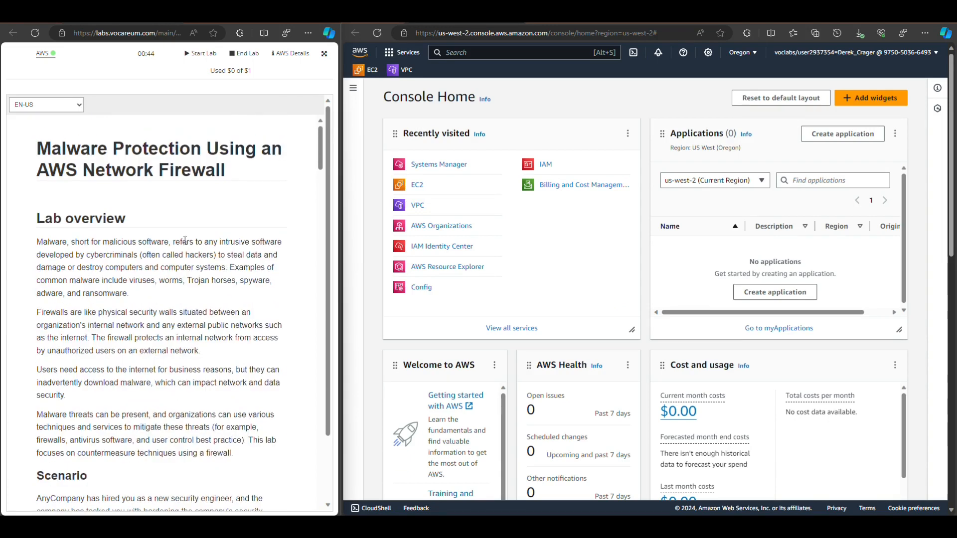
{"action": "scroll", "coordinate": [184, 241], "scroll_direction": "down", "scroll_amount": 6}
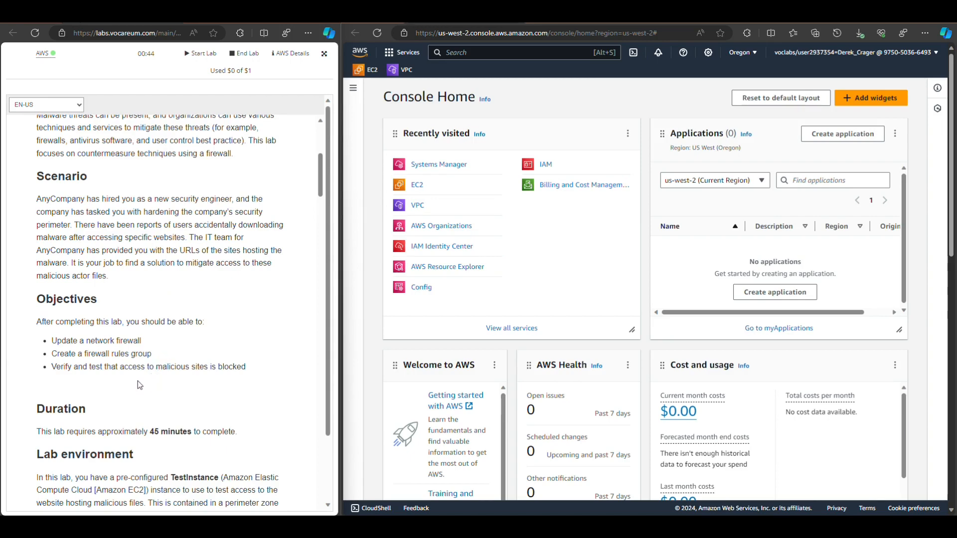
{"action": "scroll", "coordinate": [195, 364], "scroll_direction": "down", "scroll_amount": 1}
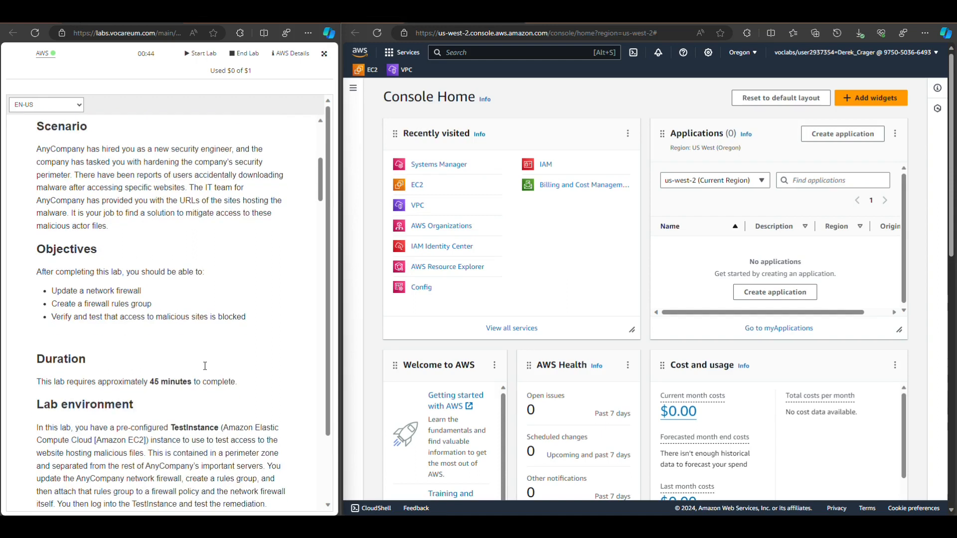
{"action": "scroll", "coordinate": [210, 346], "scroll_direction": "down", "scroll_amount": 2}
{"action": "scroll", "coordinate": [210, 347], "scroll_direction": "down", "scroll_amount": 2}
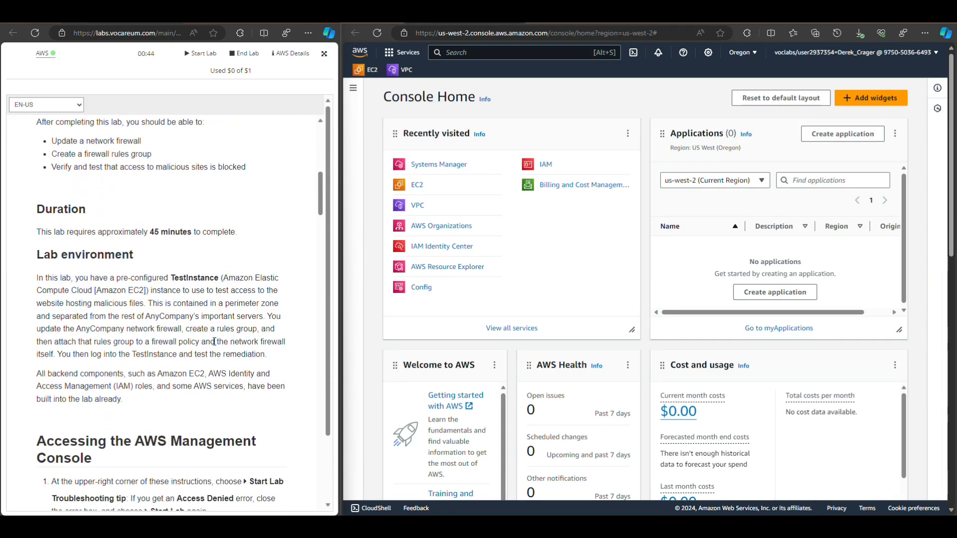
{"action": "scroll", "coordinate": [236, 327], "scroll_direction": "down", "scroll_amount": 3}
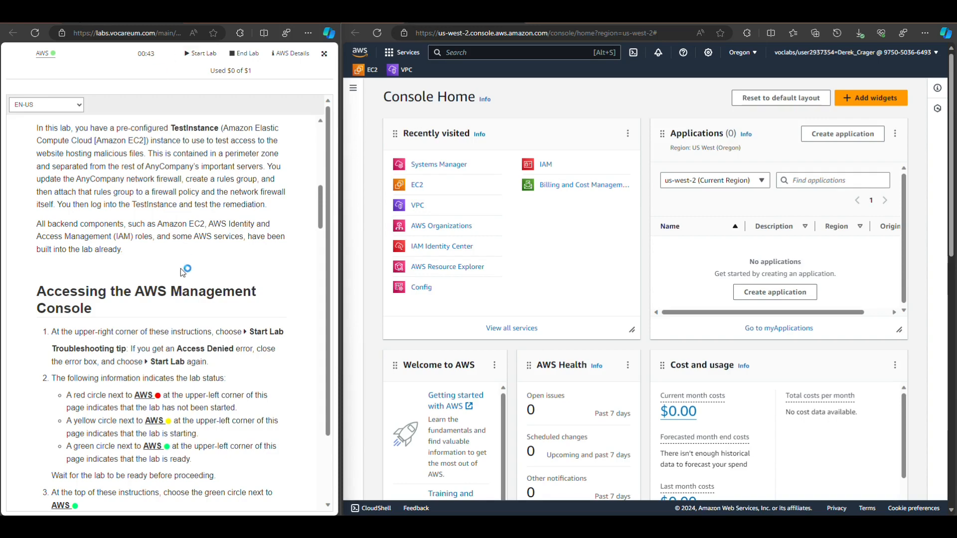
{"action": "scroll", "coordinate": [193, 261], "scroll_direction": "down", "scroll_amount": 2}
{"action": "scroll", "coordinate": [193, 262], "scroll_direction": "down", "scroll_amount": 9}
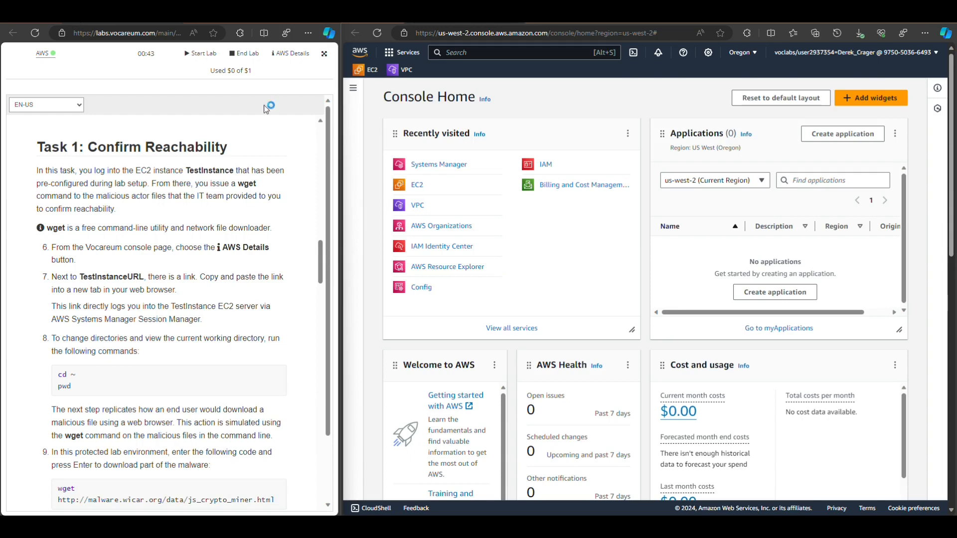
Show the lab's AWS details and copy the full TestInstanceURL link
{"action": "left_click", "coordinate": [288, 58]}
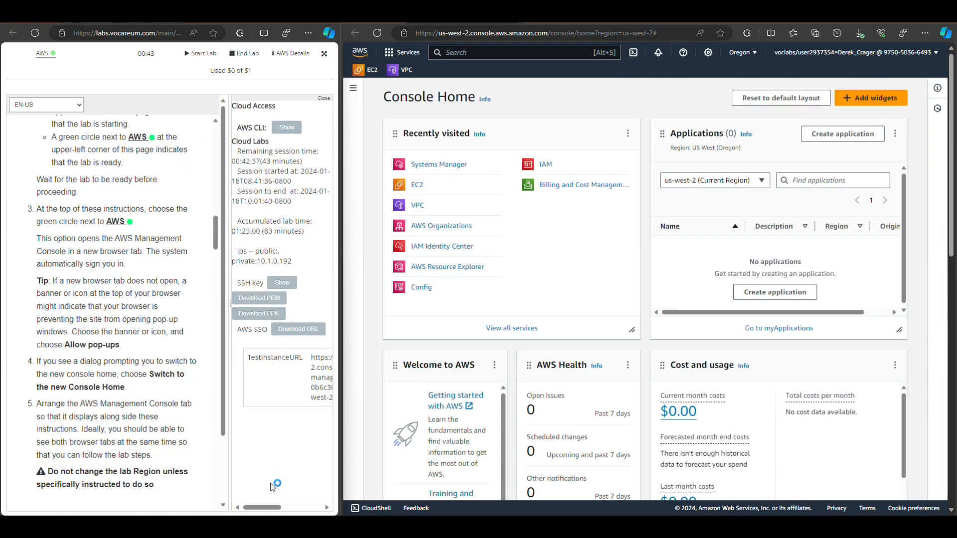
{"action": "left_click_drag", "start_coordinate": [263, 508], "coordinate": [296, 509]}
{"action": "left_click_drag", "start_coordinate": [267, 399], "coordinate": [279, 368]}
{"action": "key", "text": "ctrl+c"}
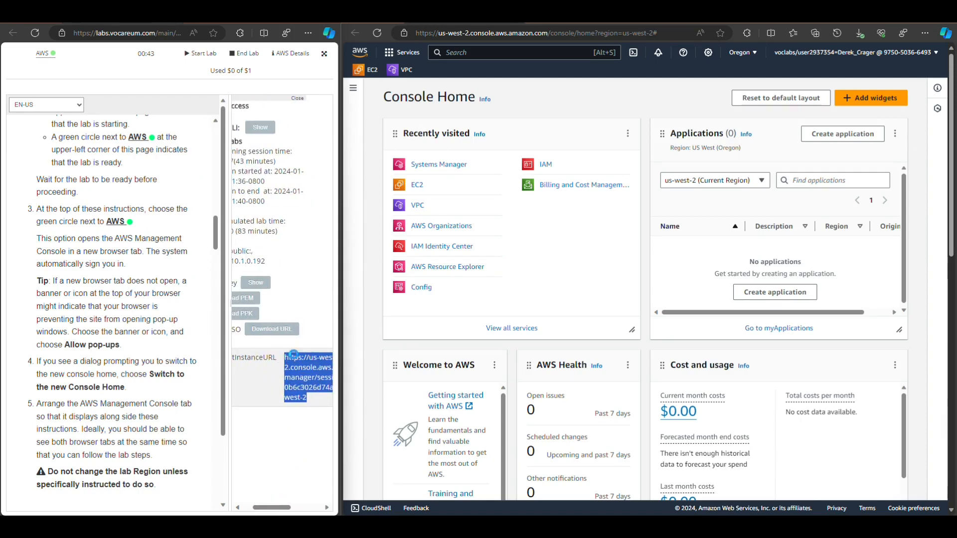
{"action": "right_click", "coordinate": [303, 358]}
{"action": "left_click", "coordinate": [322, 197]}
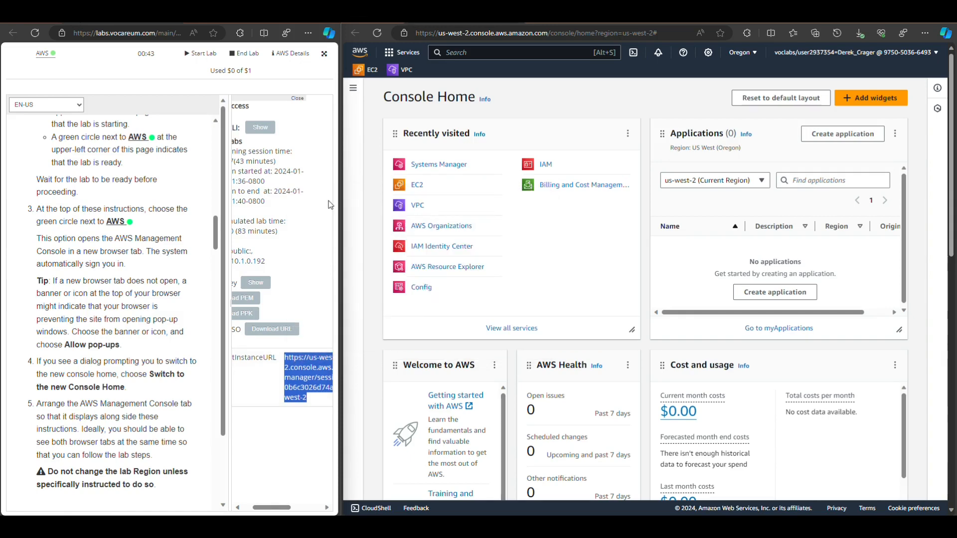
{"action": "left_click", "coordinate": [261, 406]}
{"action": "scroll", "coordinate": [87, 258], "scroll_direction": "down", "scroll_amount": 1}
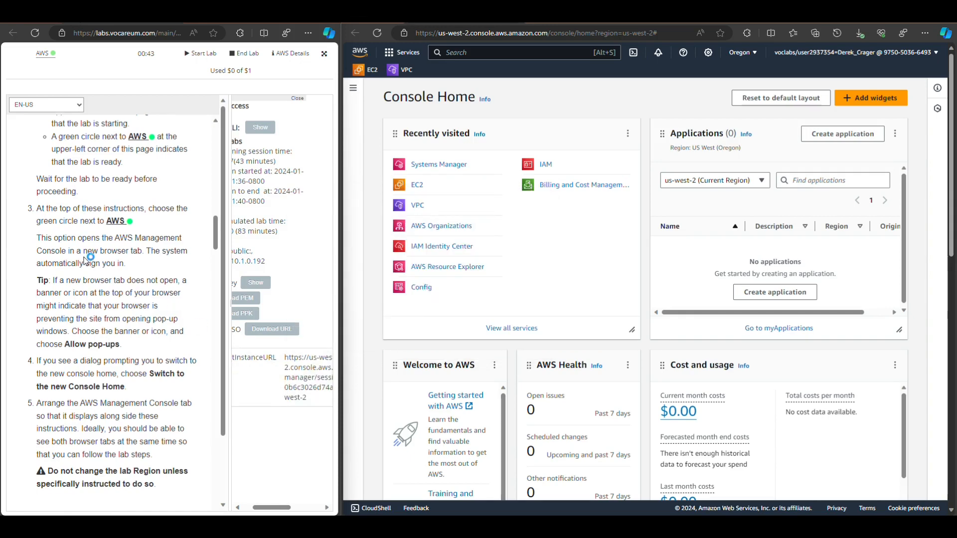
{"action": "scroll", "coordinate": [88, 259], "scroll_direction": "up", "scroll_amount": 1}
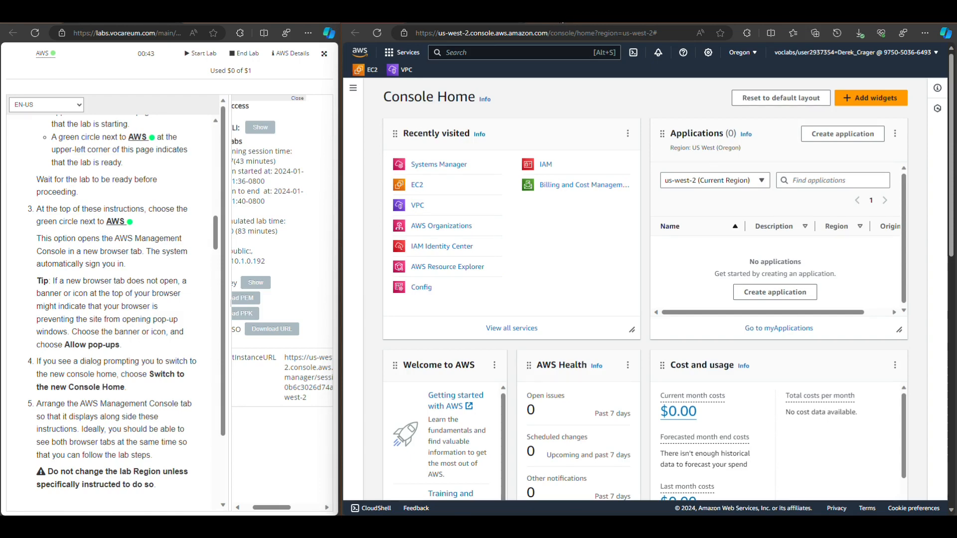
Open the copied TestInstanceURL in a new browser tab beside the instructions
{"action": "key", "text": "ctrl+t"}
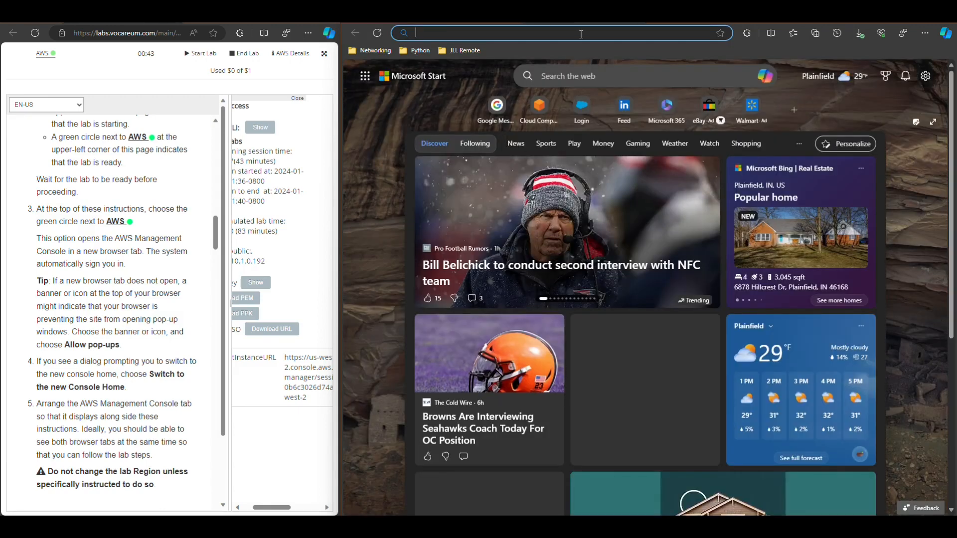
{"action": "key", "text": "ctrl+v"}
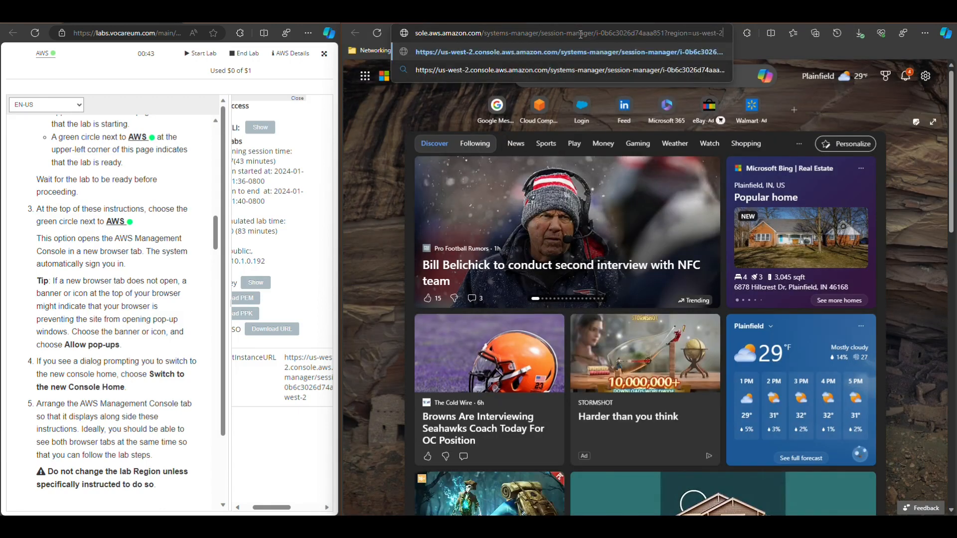
{"action": "key", "text": "Return"}
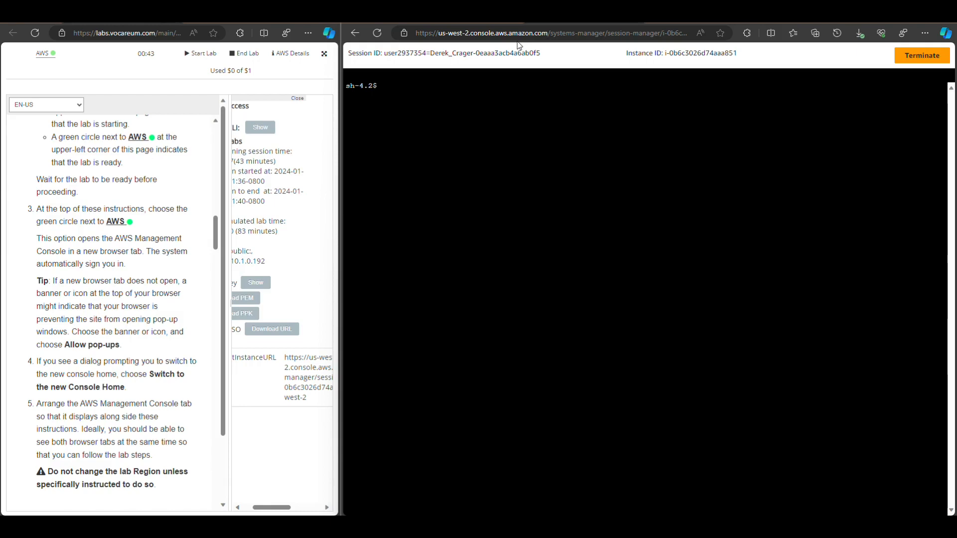
Return to the AWS console home and show the list of EC2 instances
{"action": "left_click", "coordinate": [694, 22]}
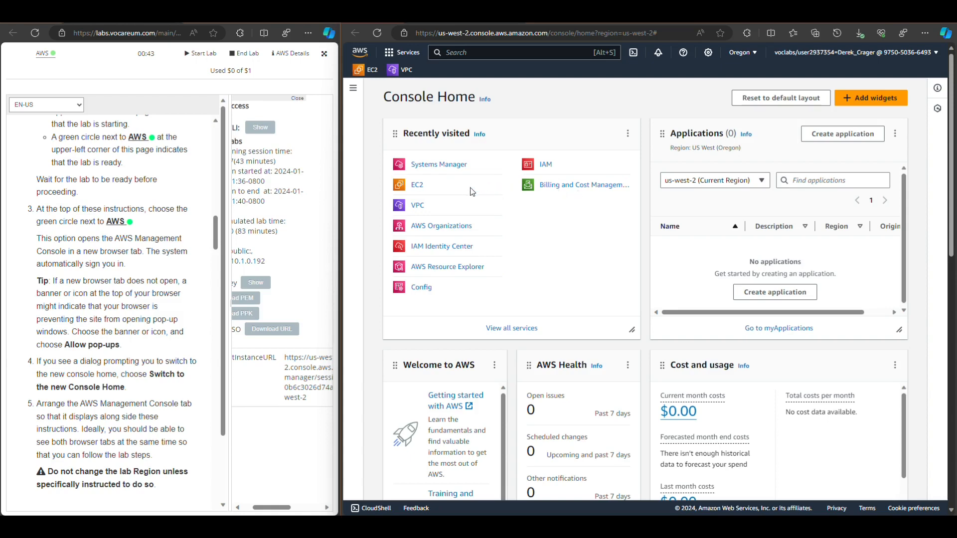
{"action": "left_click", "coordinate": [418, 185]}
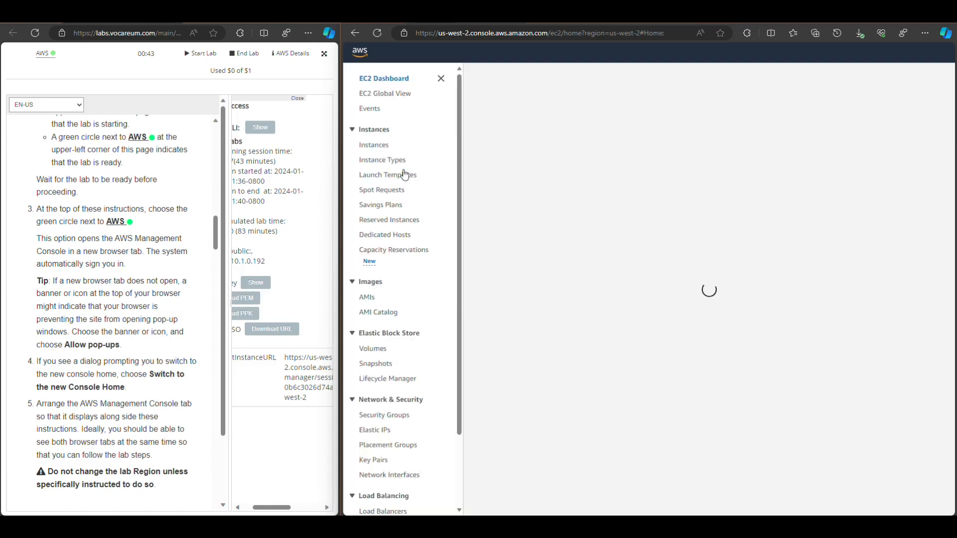
{"action": "left_click", "coordinate": [376, 146]}
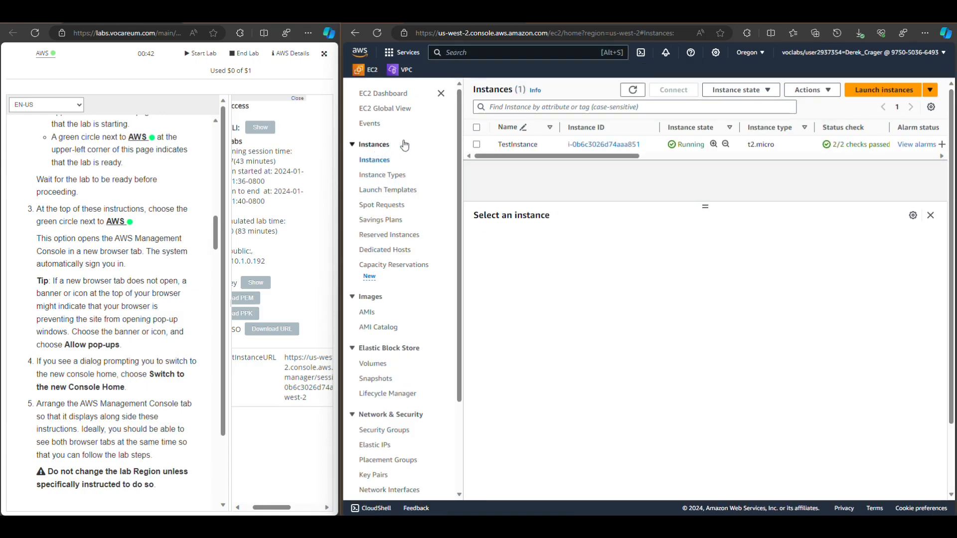
Connect to TestInstance through Session Manager
{"action": "left_click", "coordinate": [477, 145]}
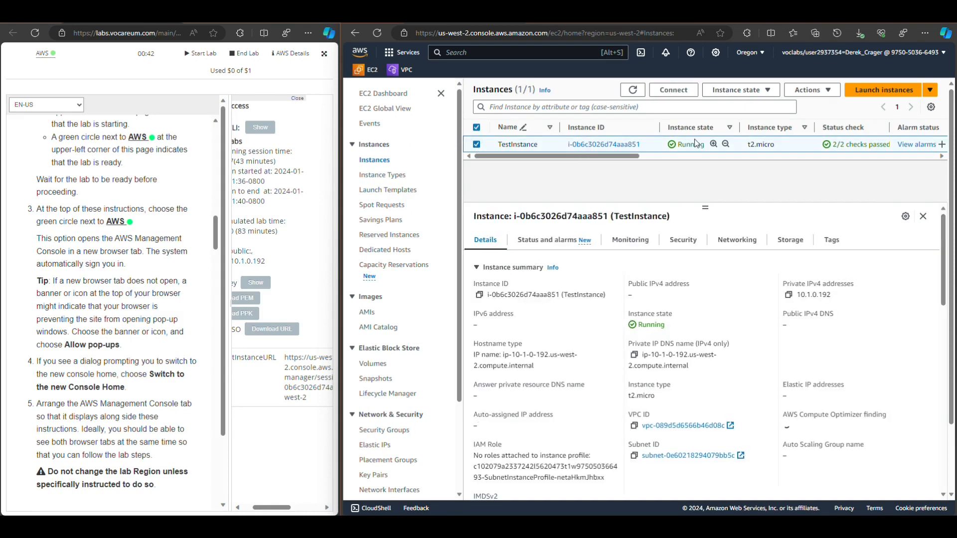
{"action": "left_click", "coordinate": [681, 92]}
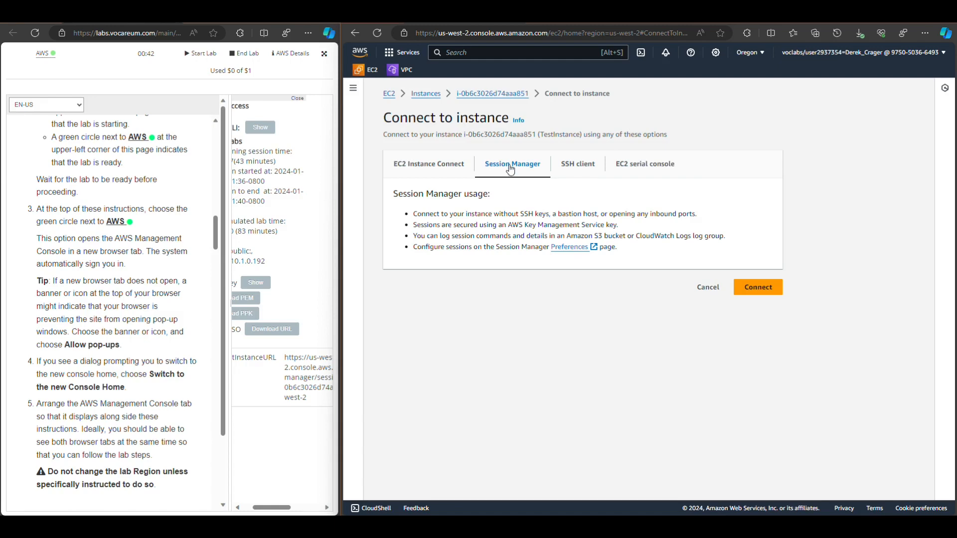
{"action": "left_click", "coordinate": [761, 288]}
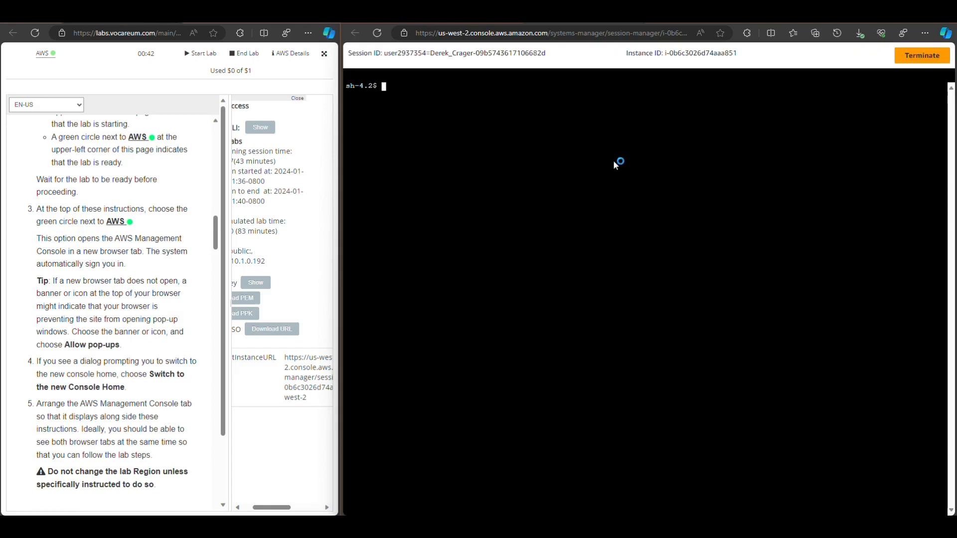
Check the session's current user with whoami and its working directory with pwd
{"action": "type", "text": "whoami"}
{"action": "key", "text": "Return"}
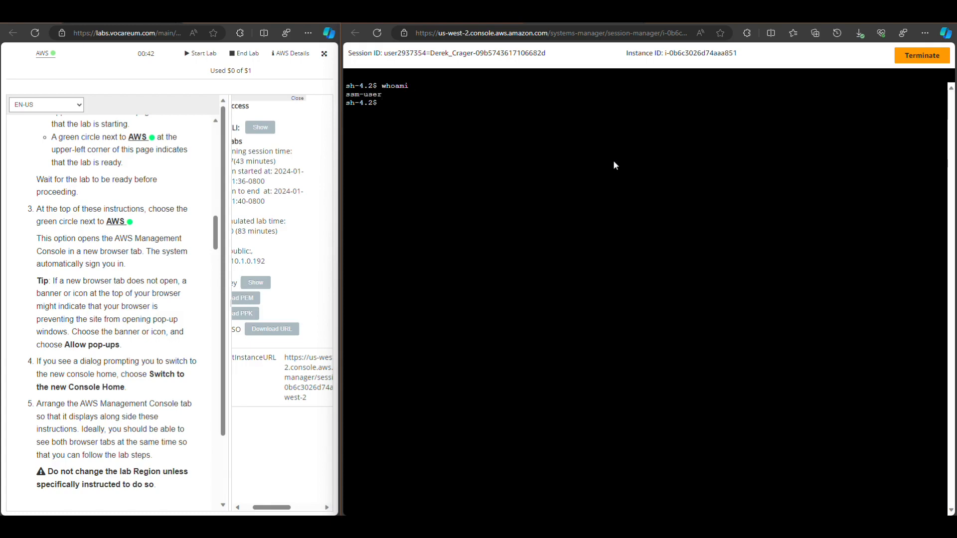
{"action": "type", "text": "pwd"}
{"action": "key", "text": "Return"}
{"action": "left_click", "coordinate": [298, 100]}
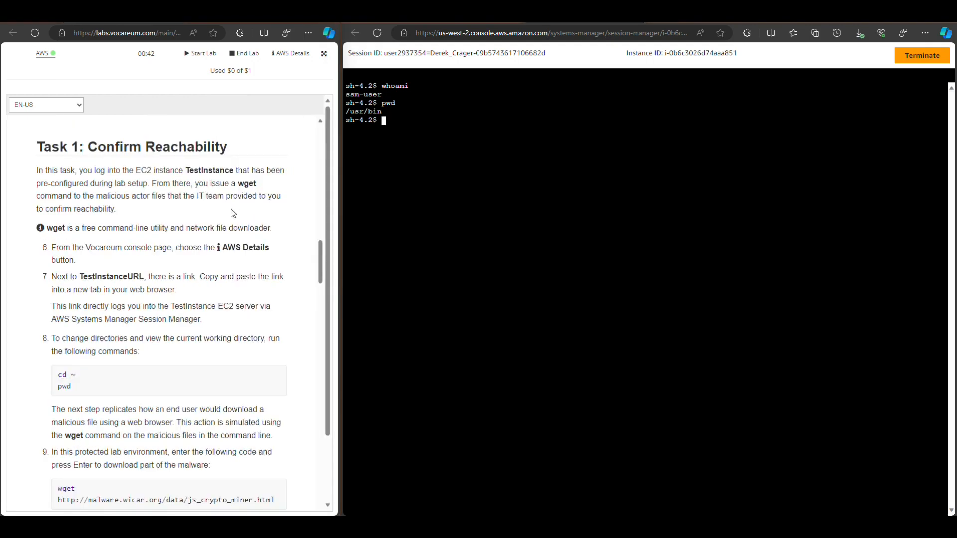
{"action": "scroll", "coordinate": [231, 208], "scroll_direction": "down", "scroll_amount": 3}
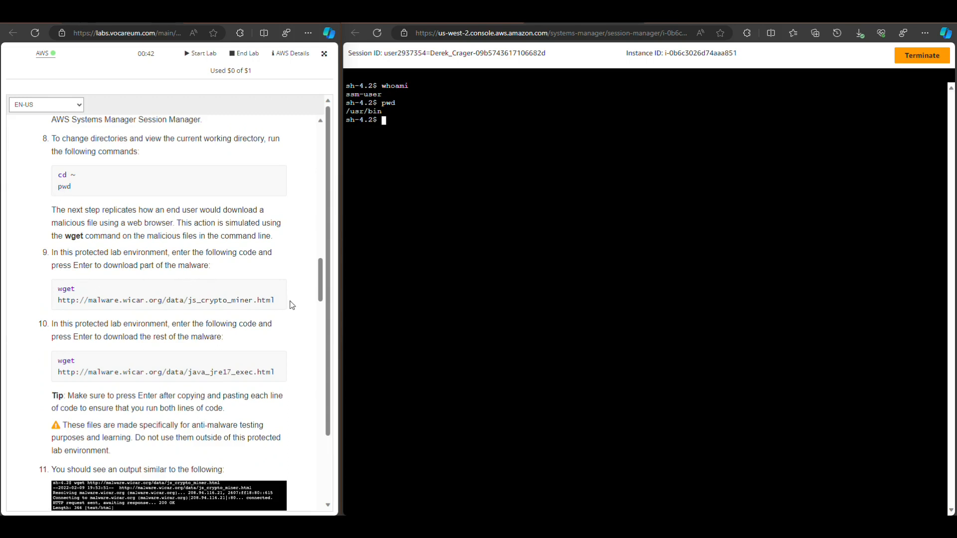
{"action": "left_click_drag", "start_coordinate": [278, 301], "coordinate": [62, 291]}
{"action": "right_click", "coordinate": [63, 290]}
{"action": "left_click", "coordinate": [87, 297]}
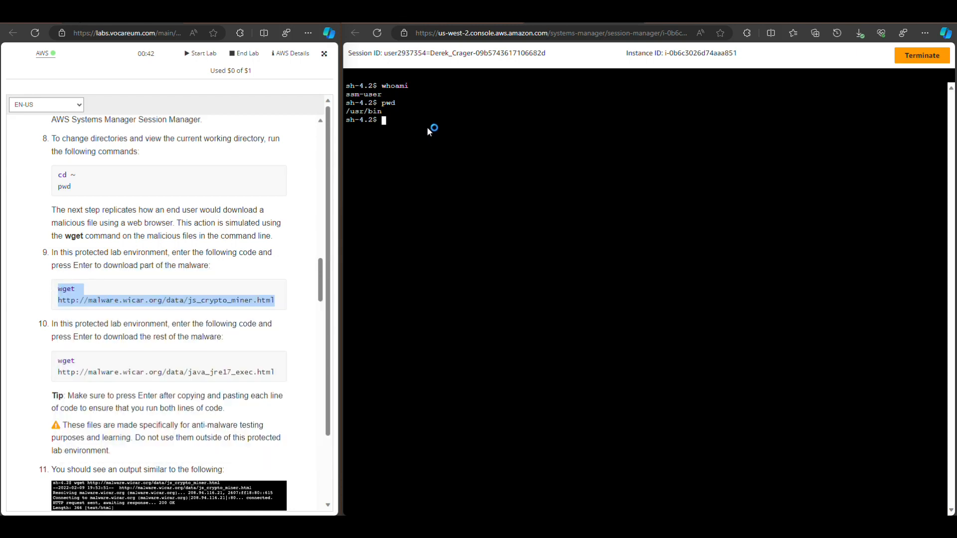
Try to download js_crypto_miner.html into the current directory by running the copied wget command in the session
{"action": "right_click", "coordinate": [430, 124]}
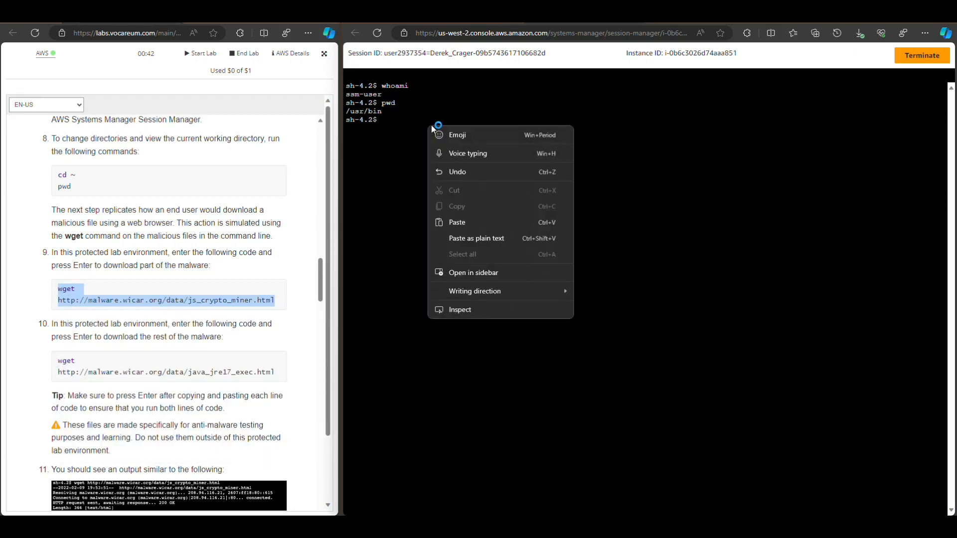
{"action": "left_click", "coordinate": [472, 238]}
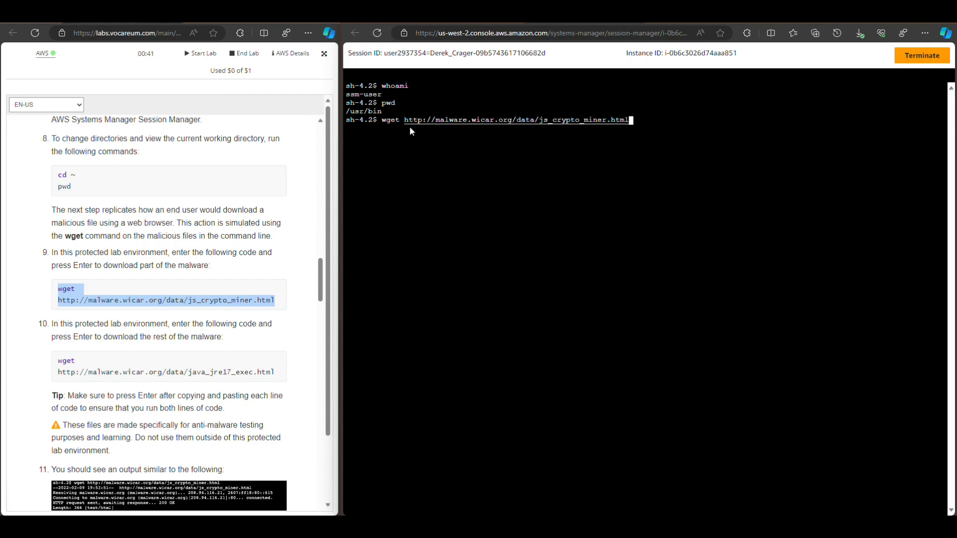
{"action": "key", "text": "Return"}
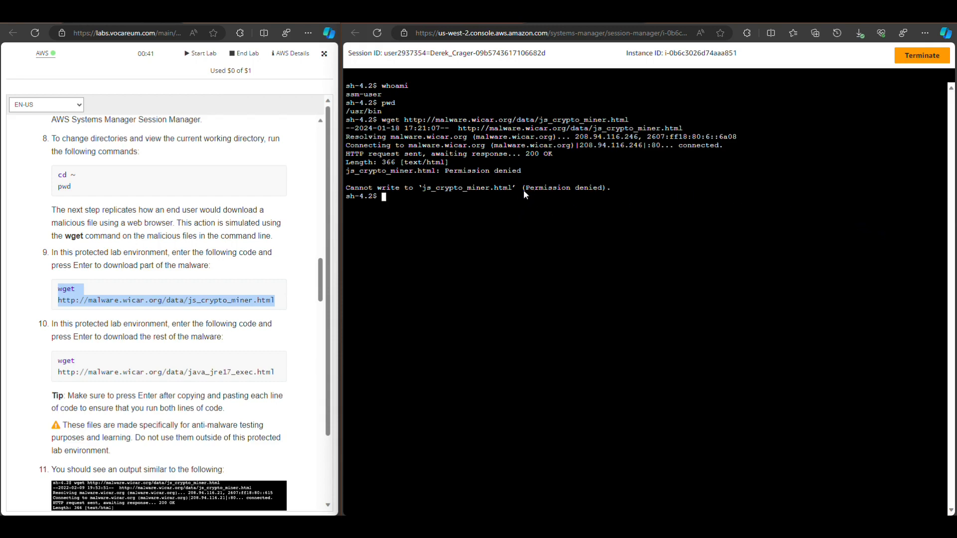
List the current directory's contents with ls and change to the home directory with cd ~
{"action": "type", "text": "ls"}
{"action": "key", "text": "Return"}
{"action": "type", "text": "c"}
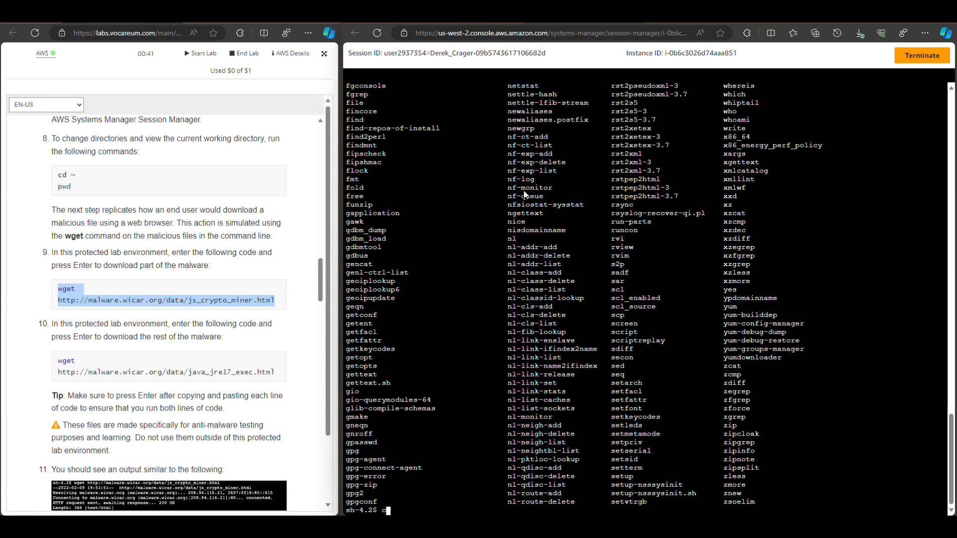
{"action": "type", "text": "d ~"}
{"action": "key", "text": "Return"}
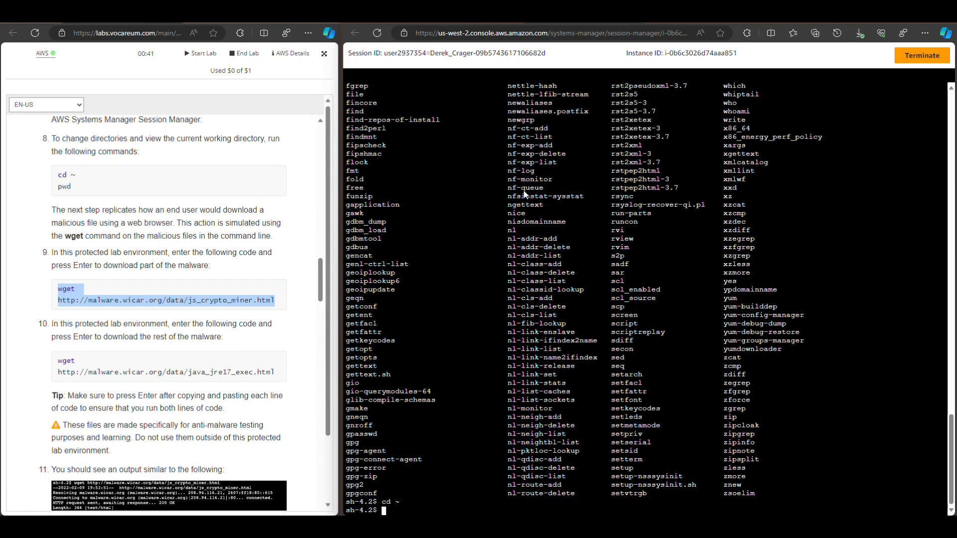
Check the home directory's contents with ls and its path with pwd
{"action": "type", "text": "ls"}
{"action": "key", "text": "Return"}
{"action": "type", "text": "pwd"}
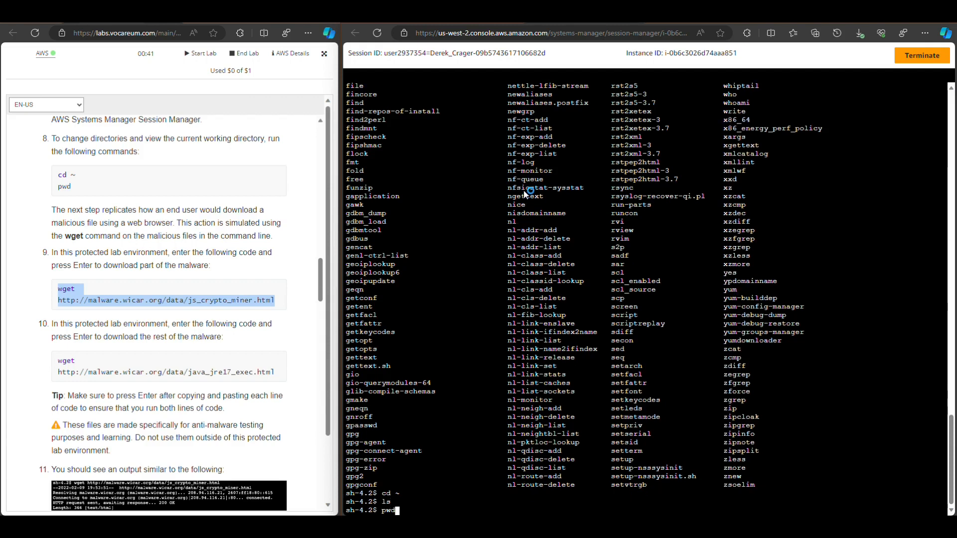
{"action": "key", "text": "Return"}
{"action": "type", "text": "ls"}
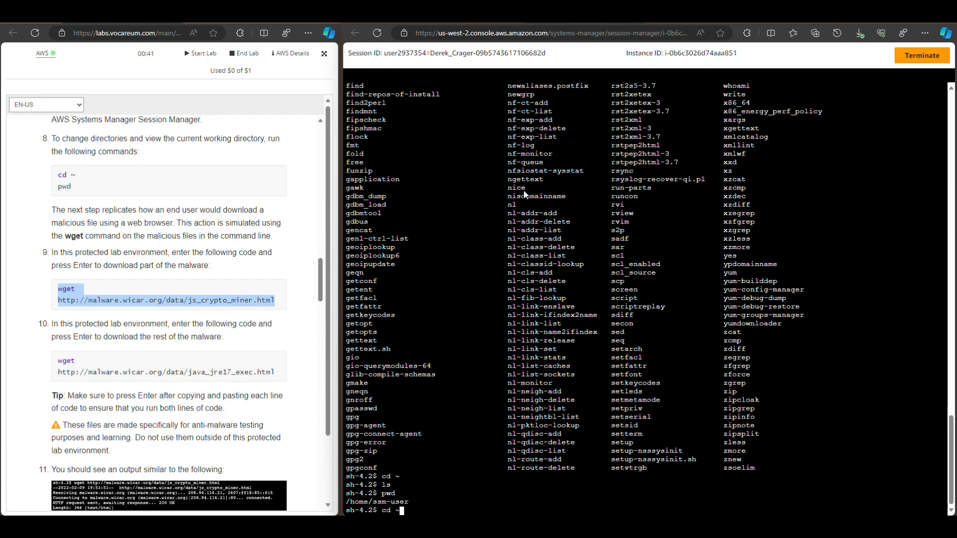
{"action": "key", "text": "BackSpace"}
{"action": "key", "text": "BackSpace"}
{"action": "key", "text": "ctrl+v"}
{"action": "key", "text": "Return"}
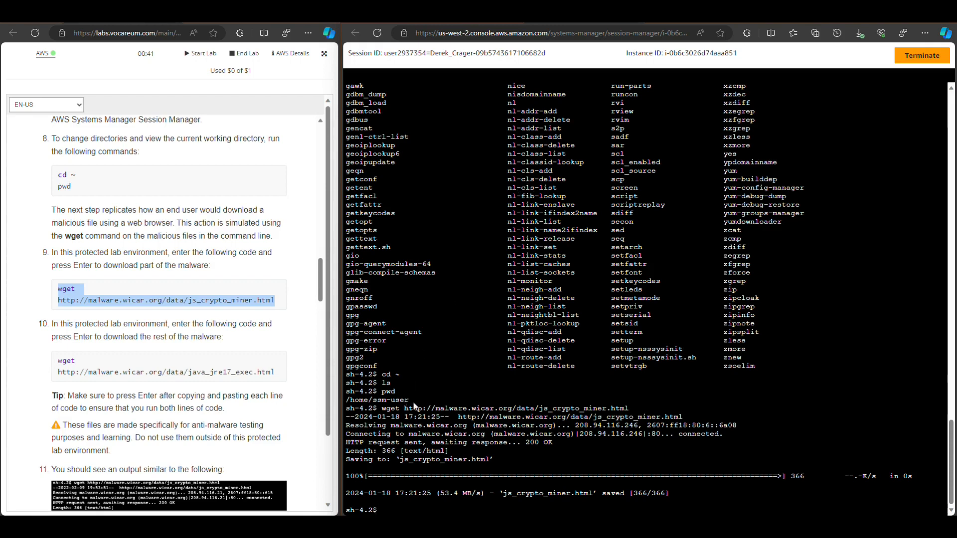
Return to the home directory with cd ~ and list its contents with ls
{"action": "type", "text": "cd ~"}
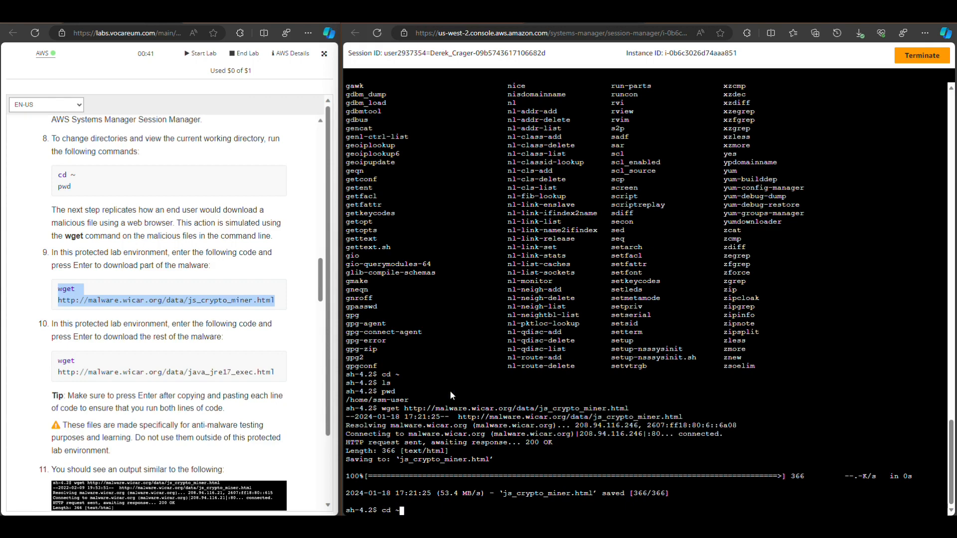
{"action": "key", "text": "Return"}
{"action": "type", "text": "ls"}
{"action": "key", "text": "Return"}
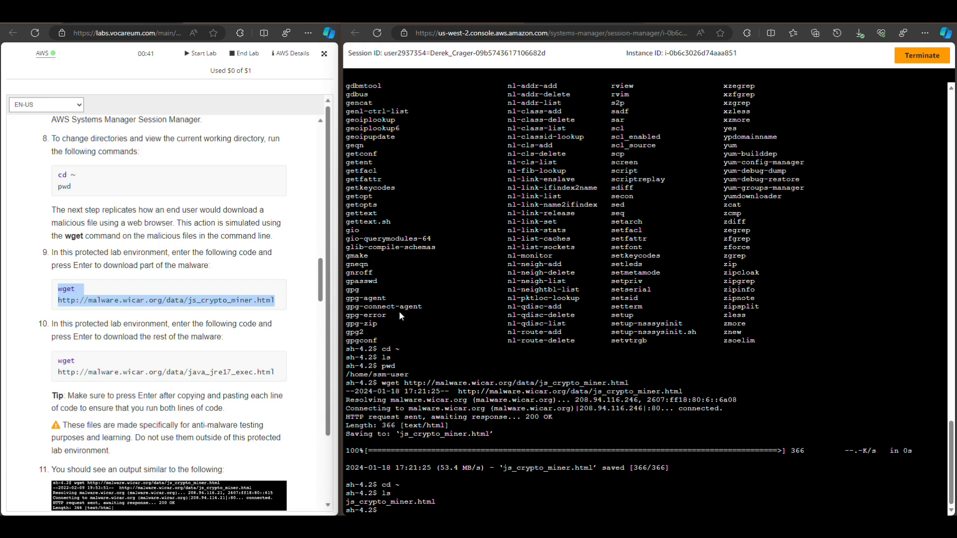
{"action": "left_click", "coordinate": [179, 345]}
{"action": "scroll", "coordinate": [179, 327], "scroll_direction": "down", "scroll_amount": 2}
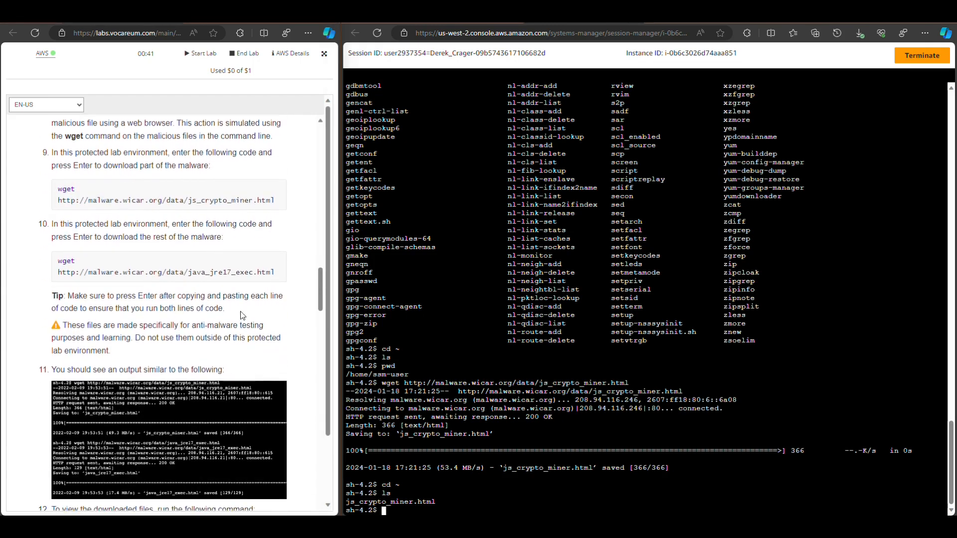
{"action": "left_click_drag", "start_coordinate": [274, 272], "coordinate": [64, 268]}
{"action": "right_click", "coordinate": [64, 267]}
{"action": "left_click", "coordinate": [90, 273]}
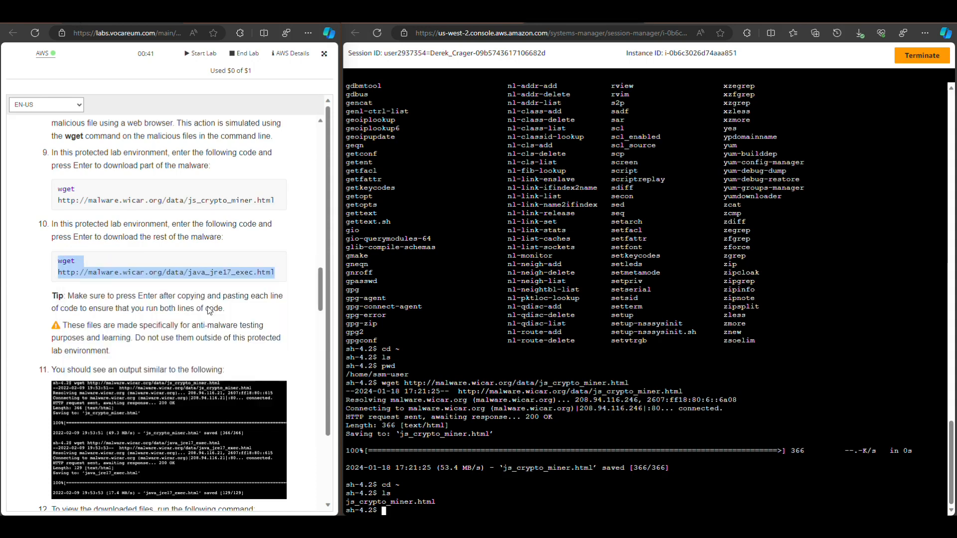
{"action": "right_click", "coordinate": [531, 386]}
{"action": "right_click", "coordinate": [729, 389]}
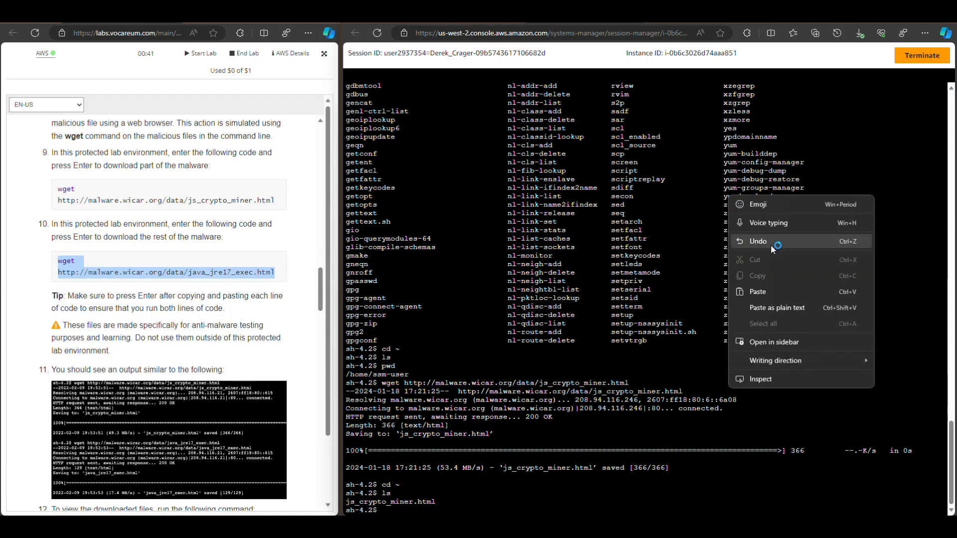
{"action": "left_click", "coordinate": [758, 293]}
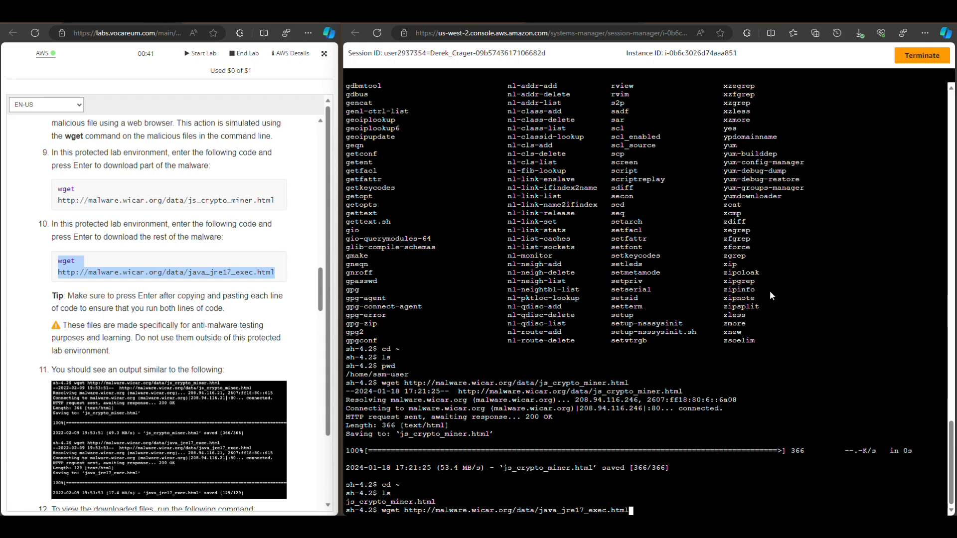
{"action": "key", "text": "Return"}
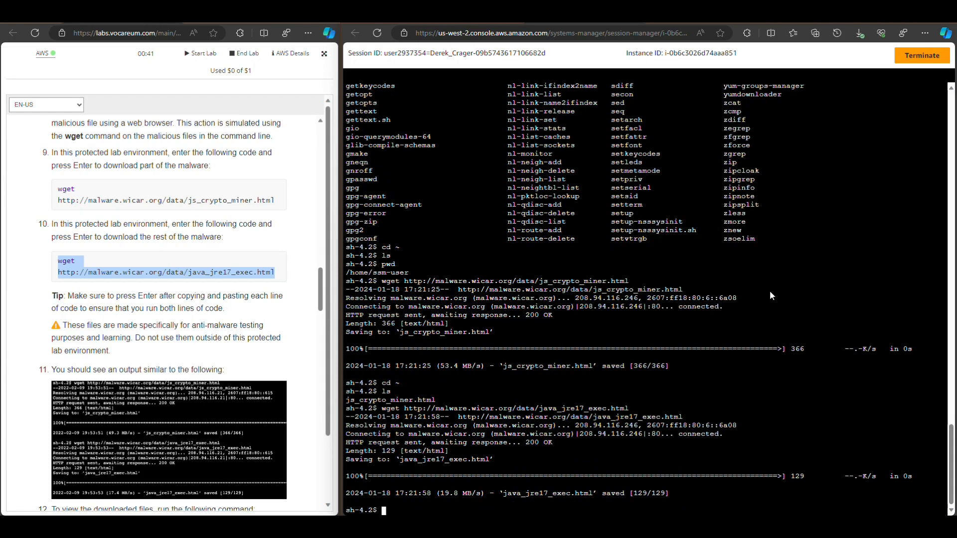
Clear the terminal and check the downloaded files and their location with ls, ls -l and pwd
{"action": "type", "text": "clear"}
{"action": "key", "text": "Return"}
{"action": "type", "text": "ls"}
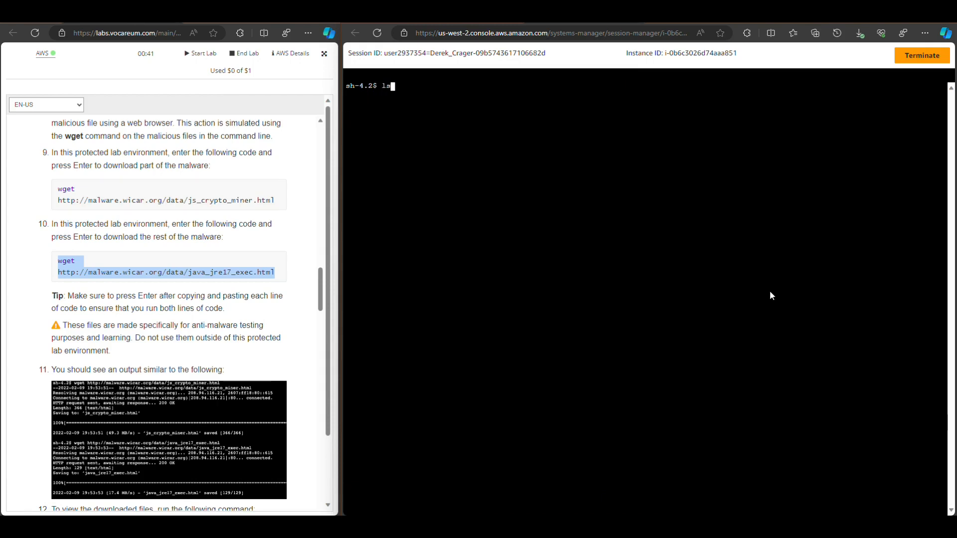
{"action": "key", "text": "Return"}
{"action": "type", "text": "ls -l"}
{"action": "key", "text": "Return"}
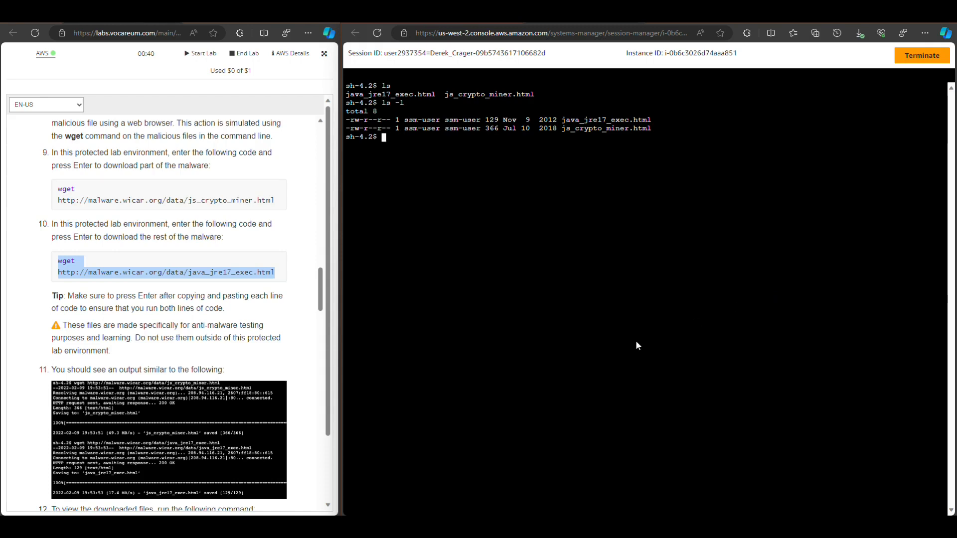
{"action": "type", "text": "pwd"}
{"action": "key", "text": "Return"}
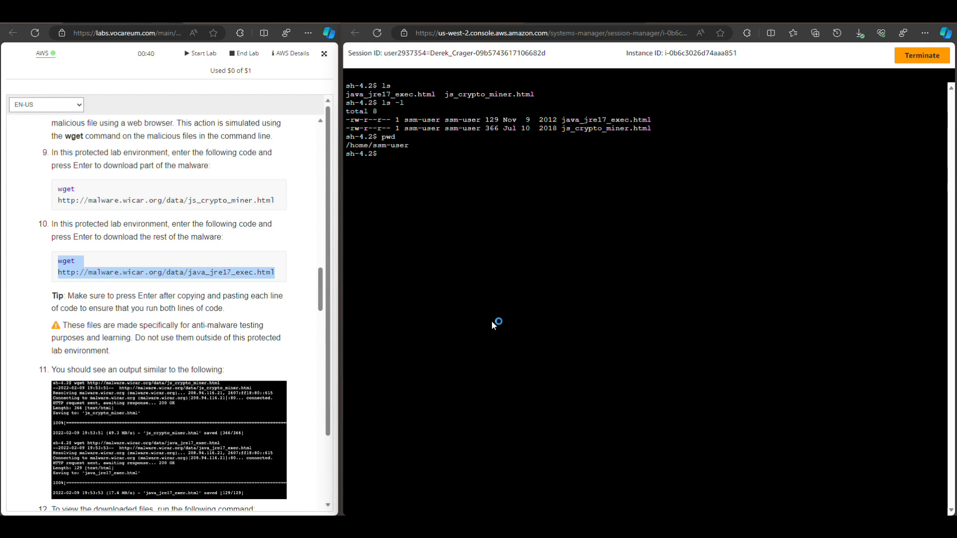
Read the lab guide from the expected download output through the Task 1 summary to the Task 2 firewall inspection steps
{"action": "left_click", "coordinate": [193, 326]}
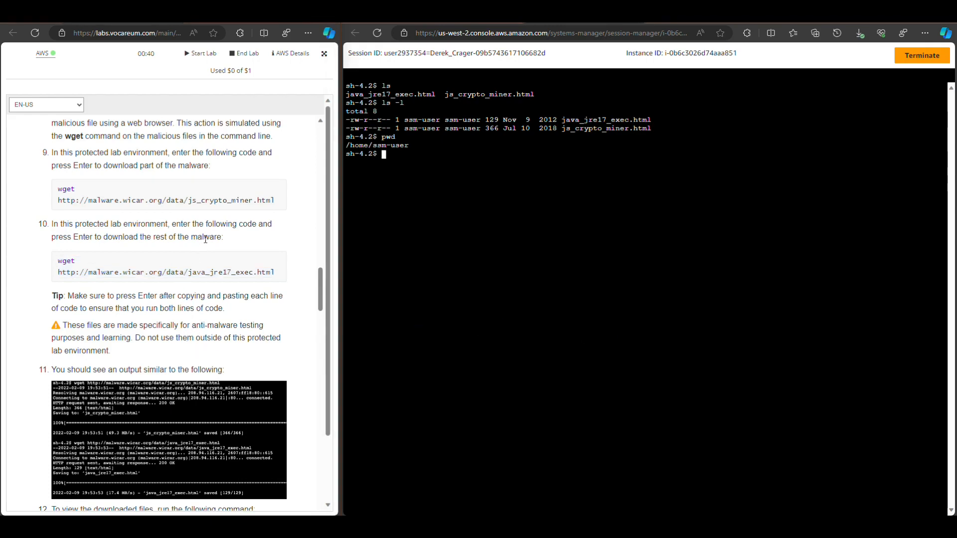
{"action": "scroll", "coordinate": [211, 234], "scroll_direction": "down", "scroll_amount": 3}
{"action": "scroll", "coordinate": [213, 239], "scroll_direction": "down", "scroll_amount": 1}
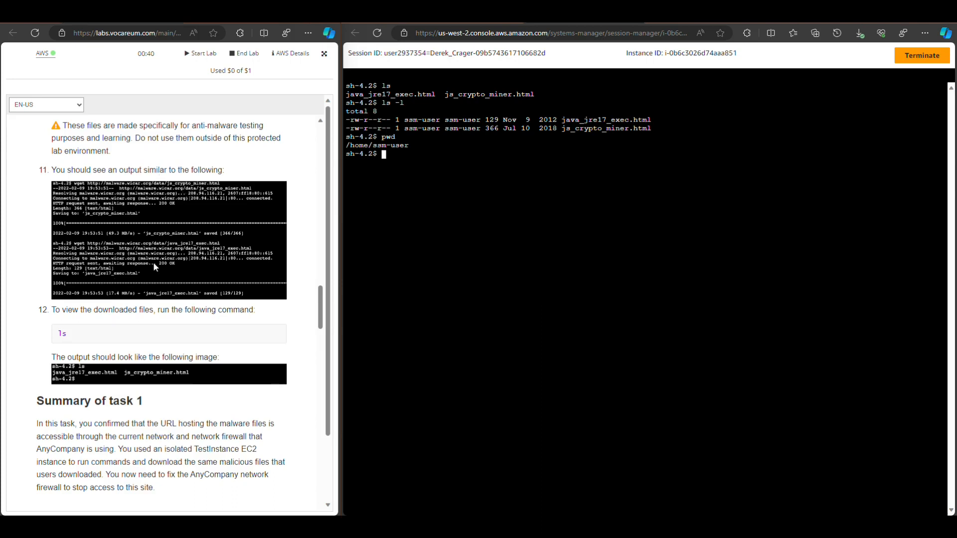
{"action": "scroll", "coordinate": [206, 191], "scroll_direction": "down", "scroll_amount": 2}
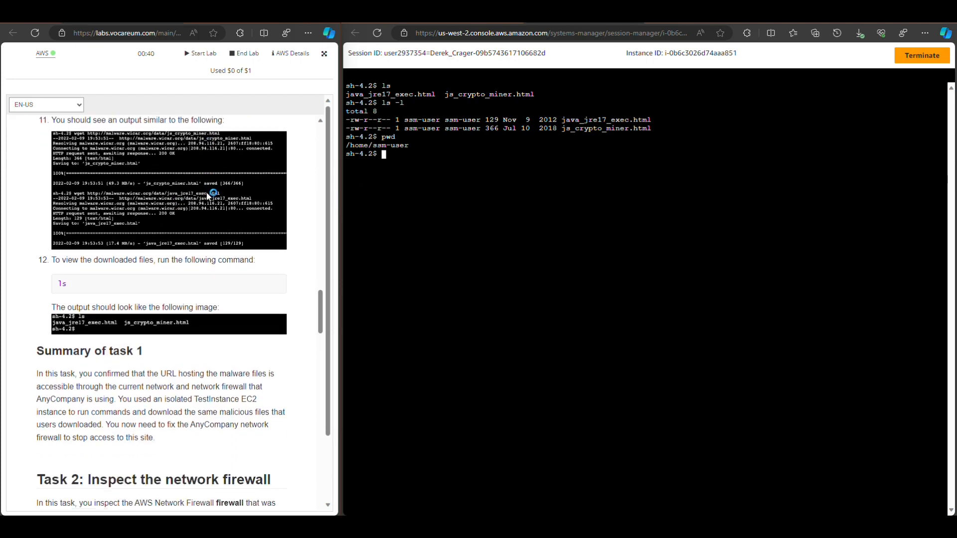
{"action": "scroll", "coordinate": [208, 194], "scroll_direction": "down", "scroll_amount": 4}
{"action": "scroll", "coordinate": [210, 199], "scroll_direction": "down", "scroll_amount": 1}
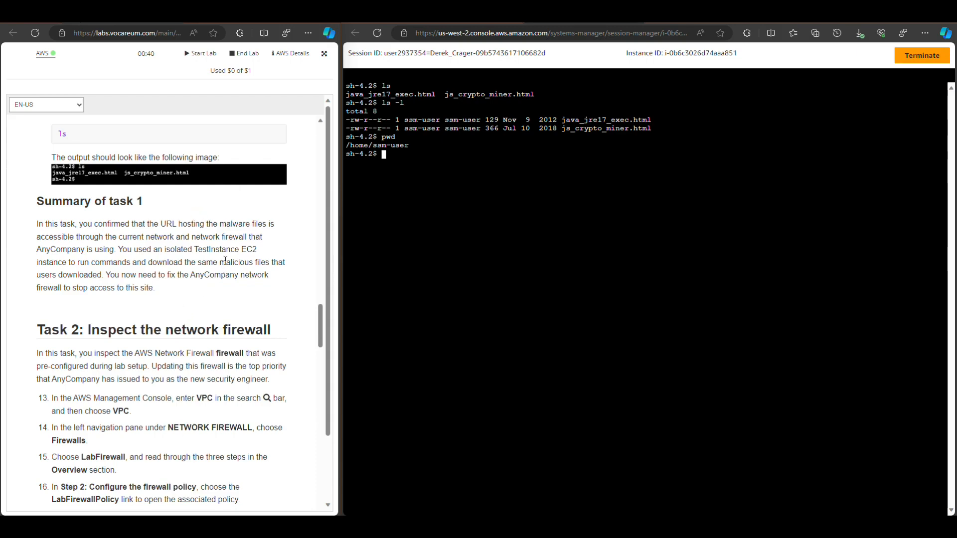
{"action": "scroll", "coordinate": [225, 261], "scroll_direction": "down", "scroll_amount": 1}
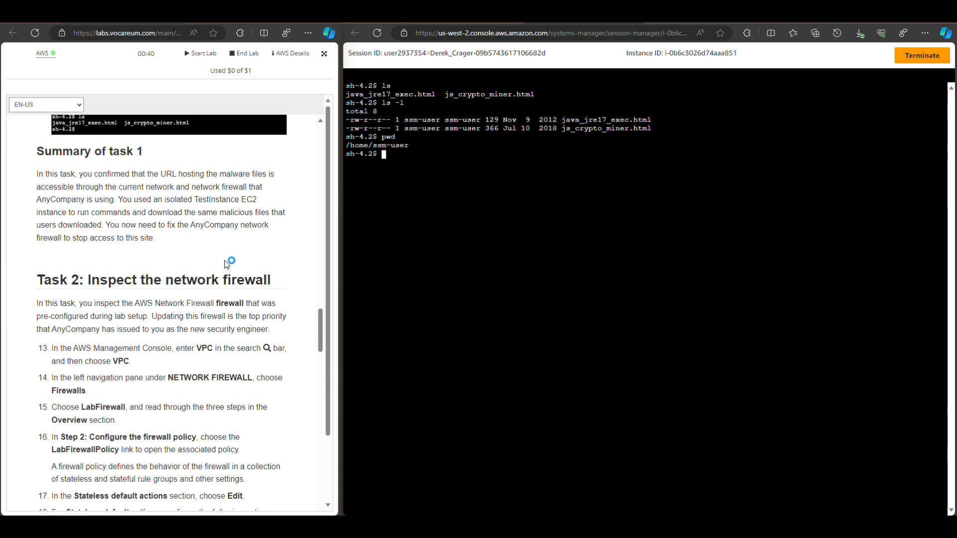
{"action": "scroll", "coordinate": [230, 246], "scroll_direction": "down", "scroll_amount": 1}
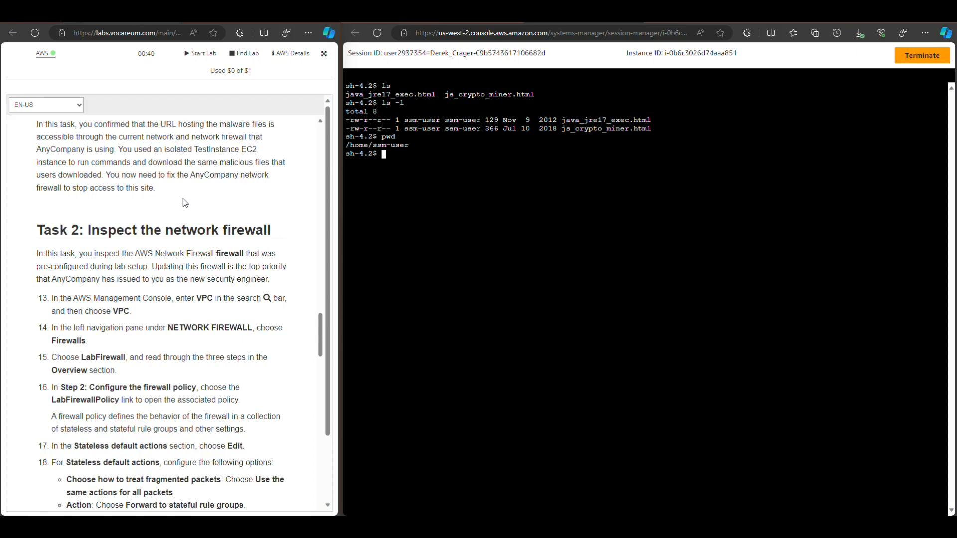
{"action": "scroll", "coordinate": [185, 202], "scroll_direction": "down", "scroll_amount": 2}
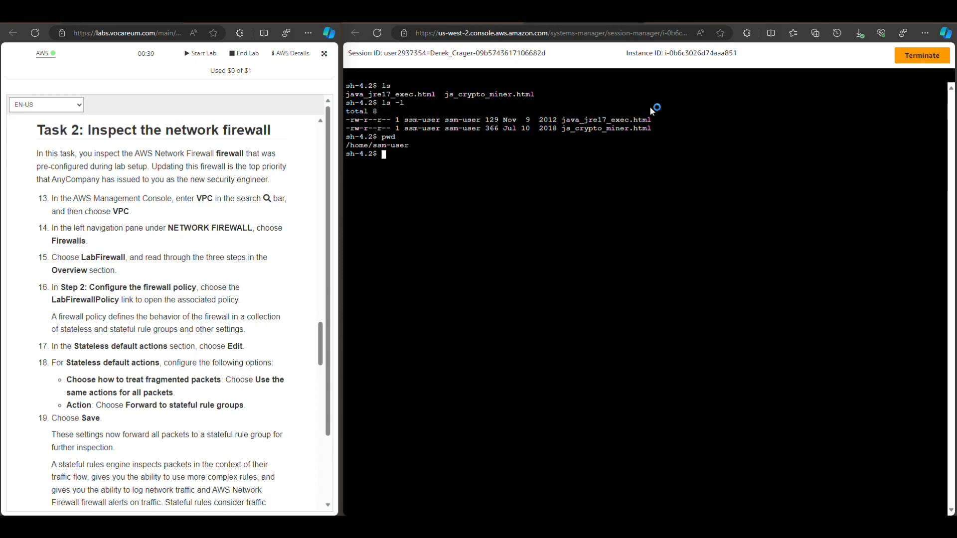
Switch to the EC2 console page, search the AWS services for vpc and open the Your VPCs list
{"action": "left_click", "coordinate": [699, 19]}
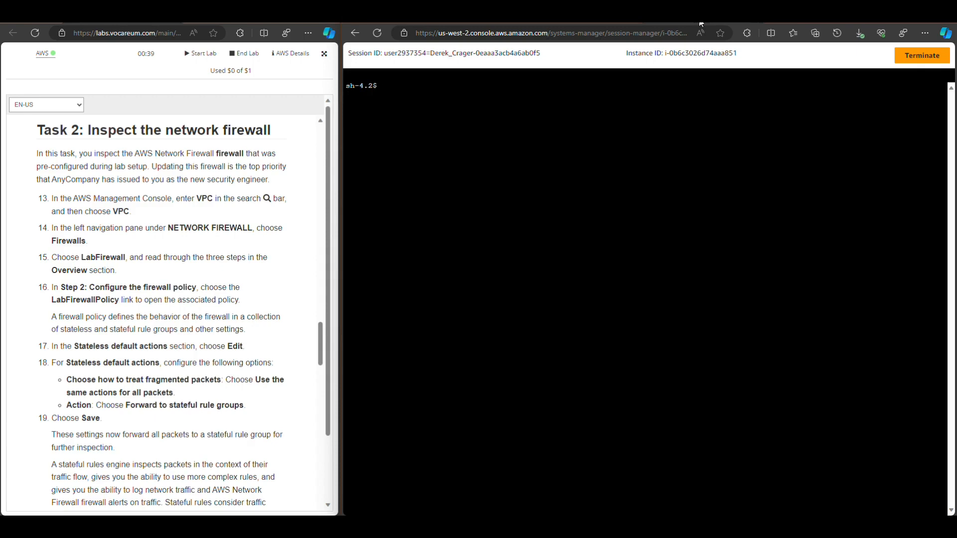
{"action": "left_click", "coordinate": [701, 24]}
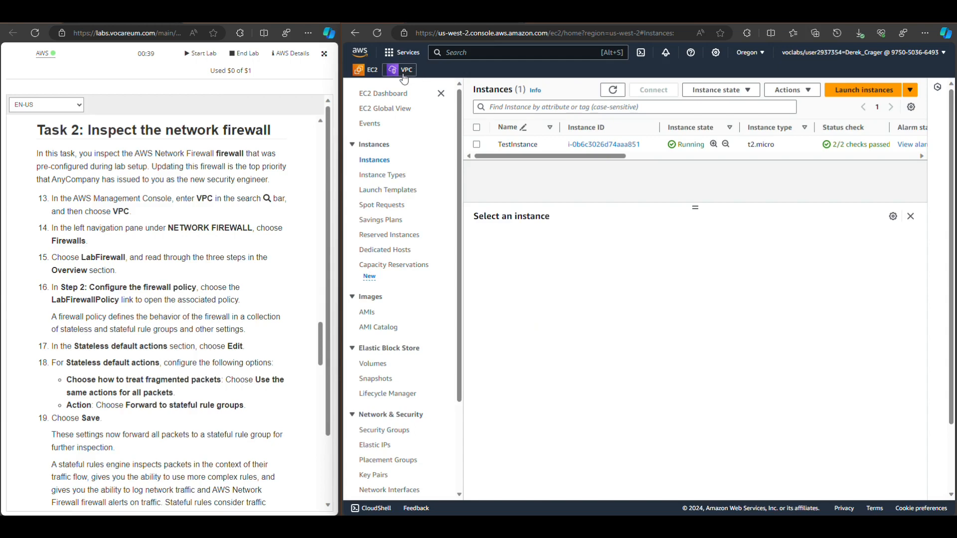
{"action": "left_click", "coordinate": [472, 52]}
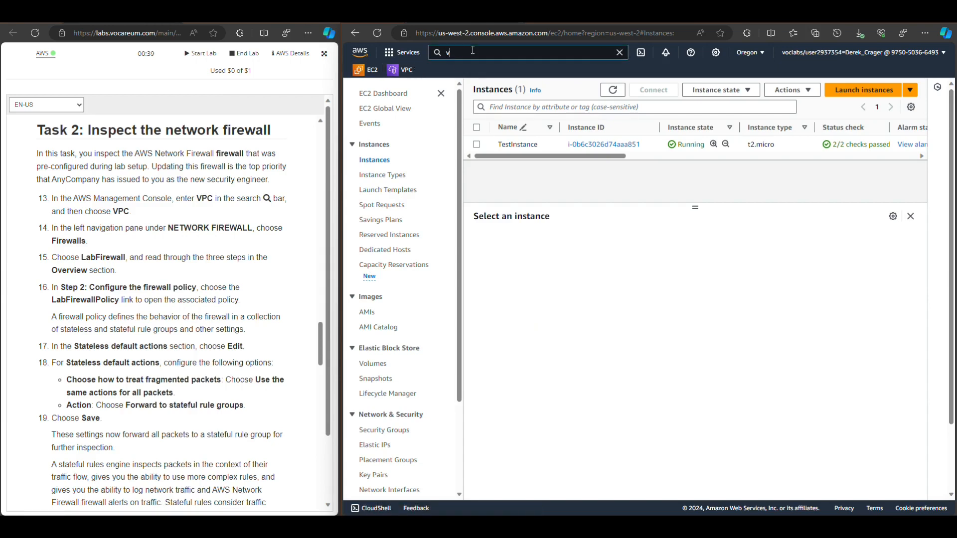
{"action": "type", "text": "vpc"}
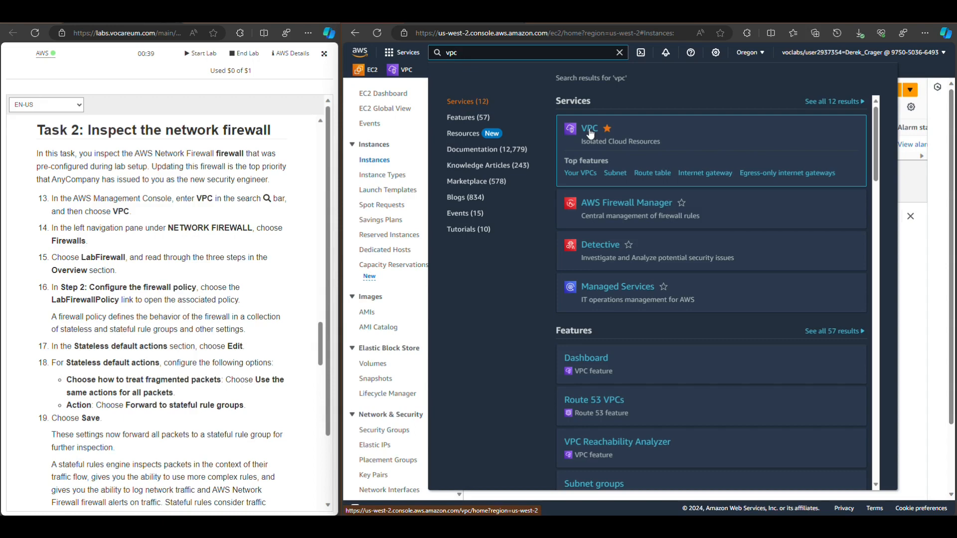
{"action": "left_click", "coordinate": [584, 178]}
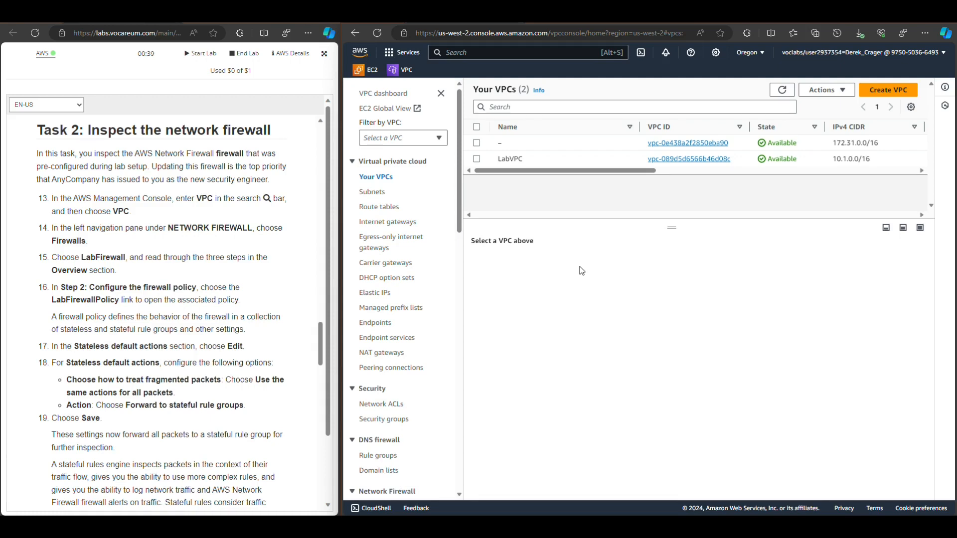
Open the Network Firewall firewalls list, collapse the side navigation and open LabFirewall's details
{"action": "scroll", "coordinate": [393, 351], "scroll_direction": "down", "scroll_amount": 7}
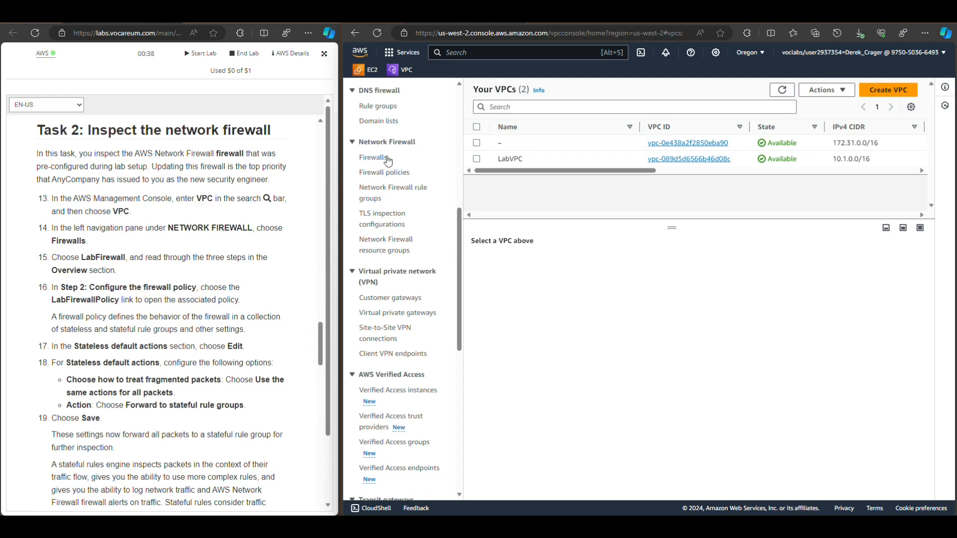
{"action": "left_click", "coordinate": [375, 159]}
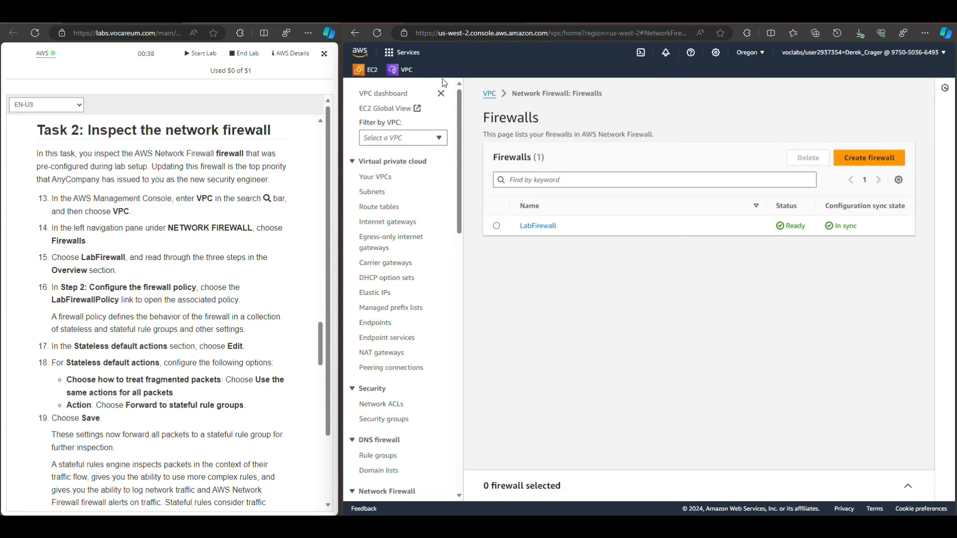
{"action": "left_click", "coordinate": [441, 94]}
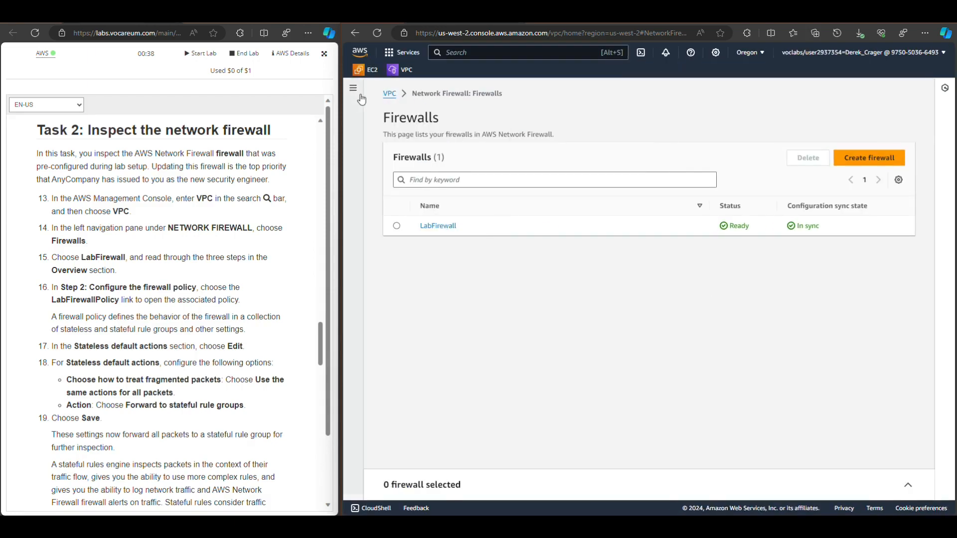
{"action": "left_click", "coordinate": [353, 88]}
{"action": "left_click", "coordinate": [440, 93]}
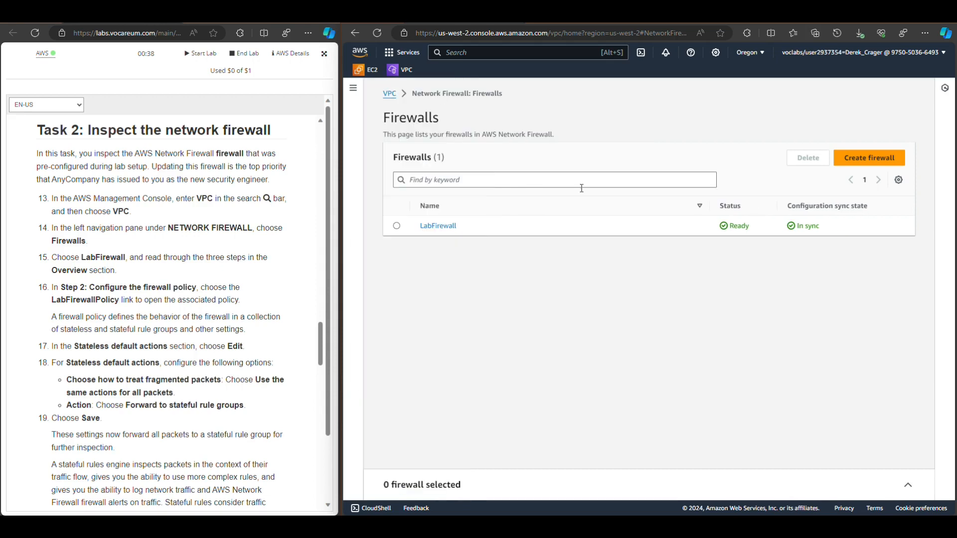
{"action": "left_click", "coordinate": [396, 227]}
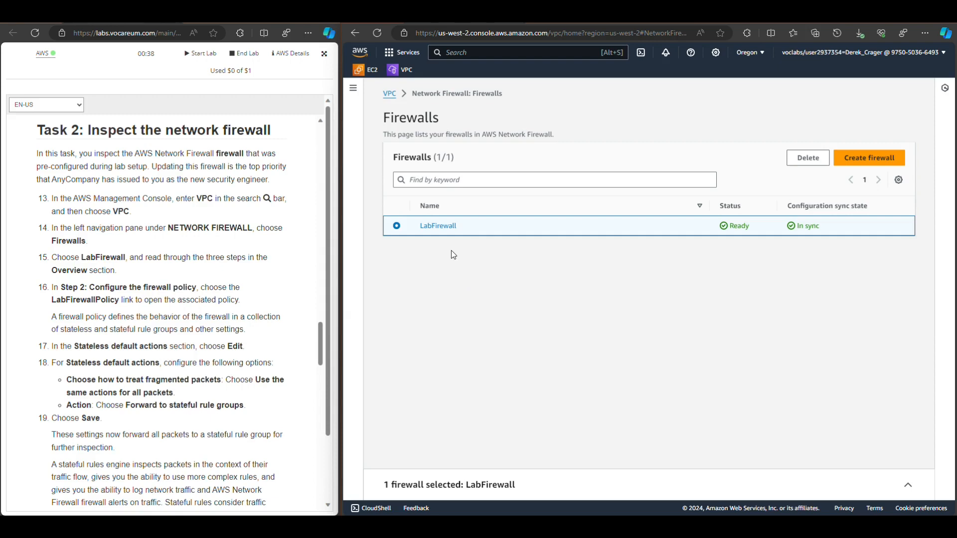
{"action": "left_click", "coordinate": [441, 227]}
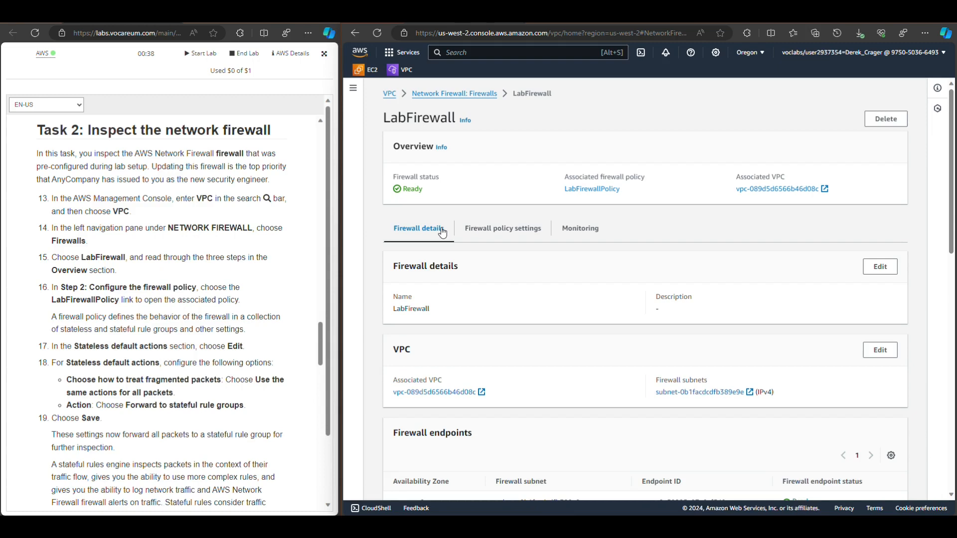
Open LabFirewall's firewall policy settings and review the stateless default actions and the stateless and stateful rule groups
{"action": "scroll", "coordinate": [205, 235], "scroll_direction": "down", "scroll_amount": 1}
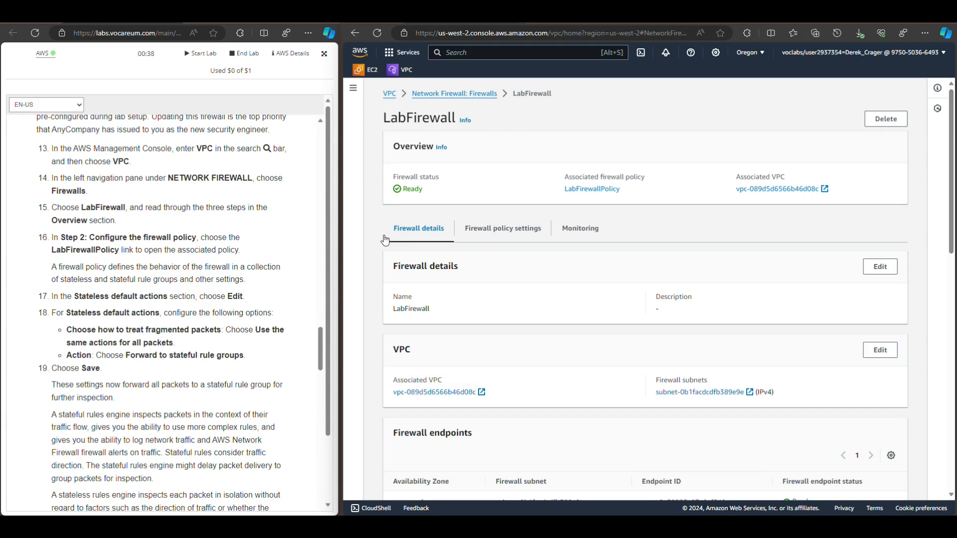
{"action": "left_click", "coordinate": [496, 230]}
{"action": "scroll", "coordinate": [496, 232], "scroll_direction": "down", "scroll_amount": 7}
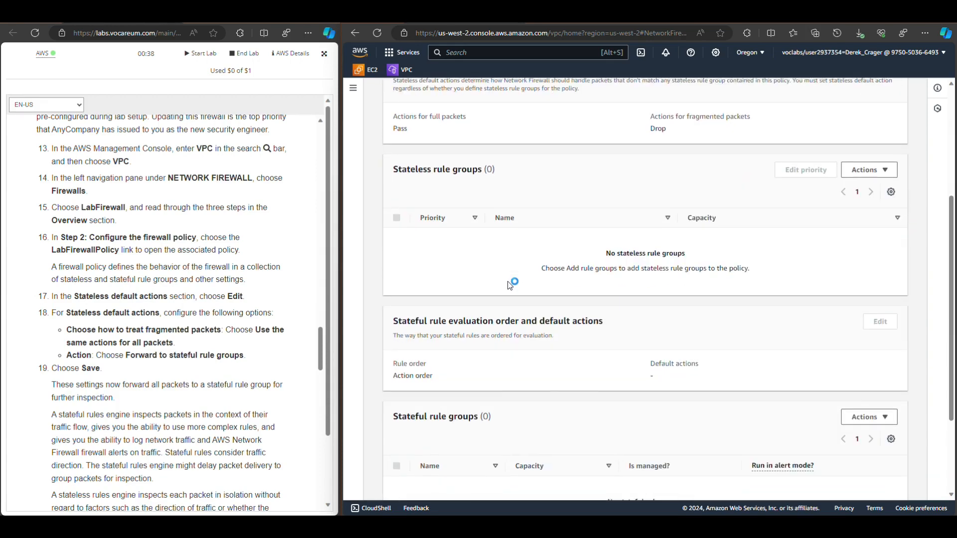
{"action": "scroll", "coordinate": [510, 285], "scroll_direction": "up", "scroll_amount": 6}
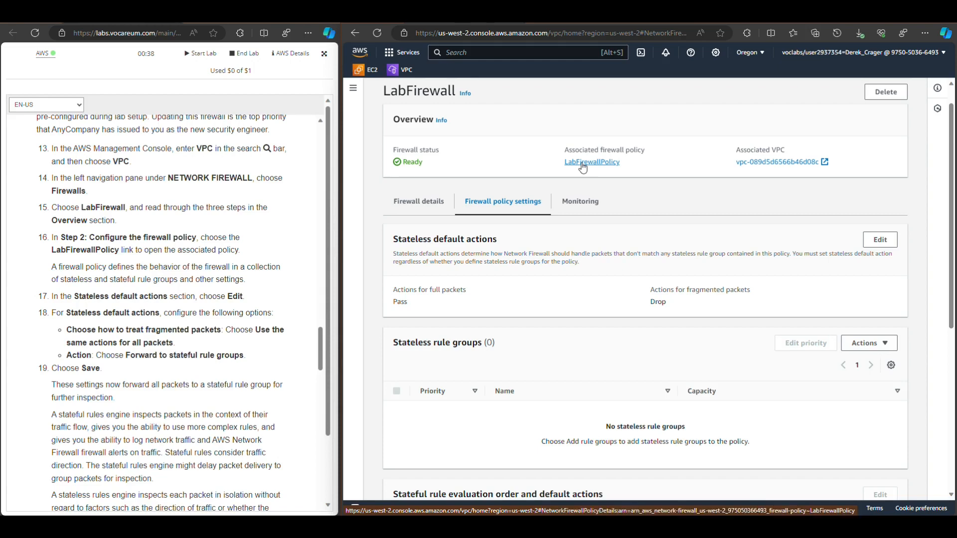
{"action": "left_click", "coordinate": [583, 166]}
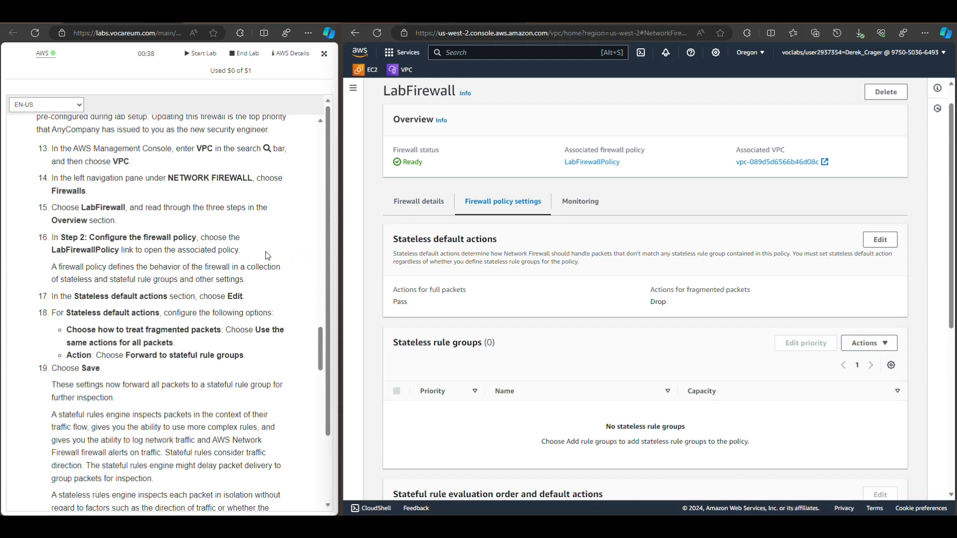
{"action": "scroll", "coordinate": [607, 302], "scroll_direction": "down", "scroll_amount": 1}
{"action": "scroll", "coordinate": [607, 302], "scroll_direction": "down", "scroll_amount": 5}
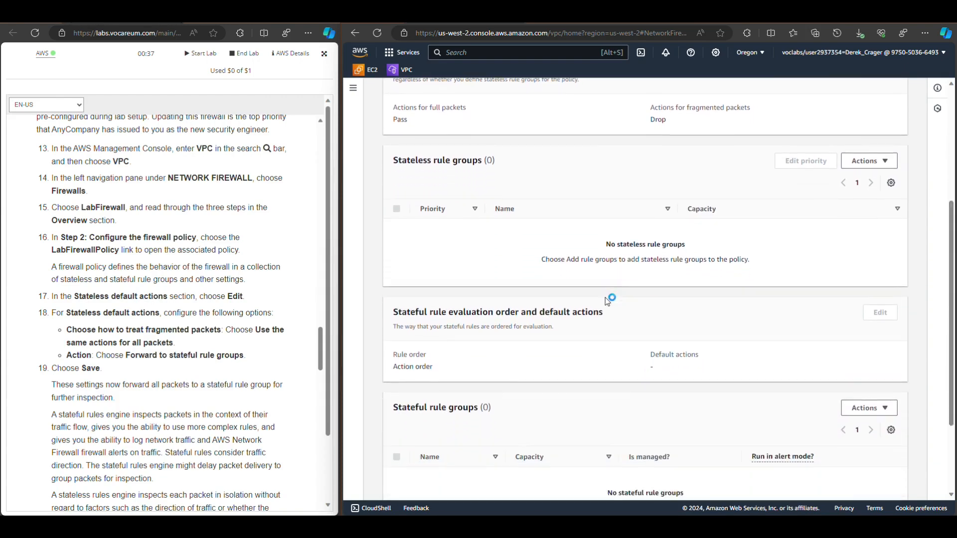
{"action": "scroll", "coordinate": [606, 297], "scroll_direction": "up", "scroll_amount": 5}
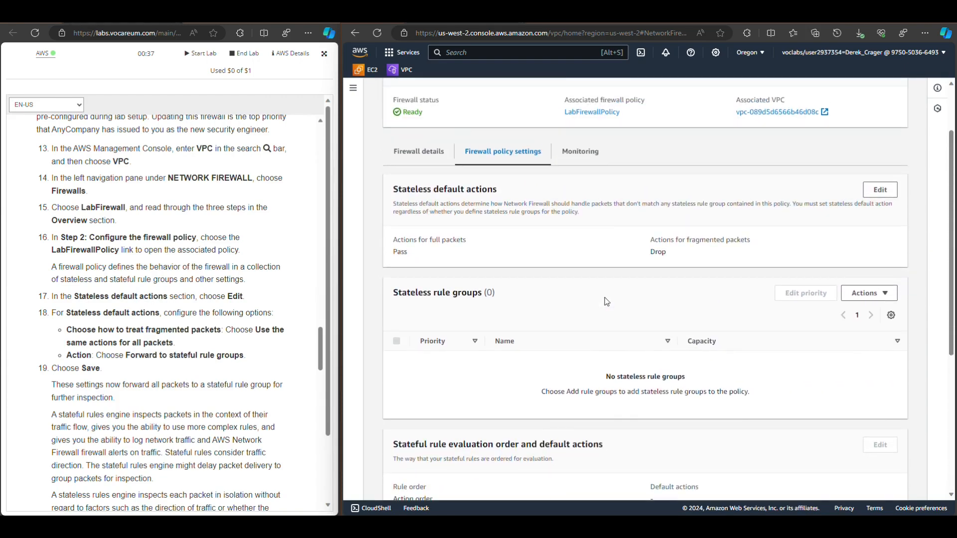
Edit LabFirewall's stateless default actions to use the same actions for all packets and forward to stateful rule groups, and save
{"action": "left_click", "coordinate": [883, 193]}
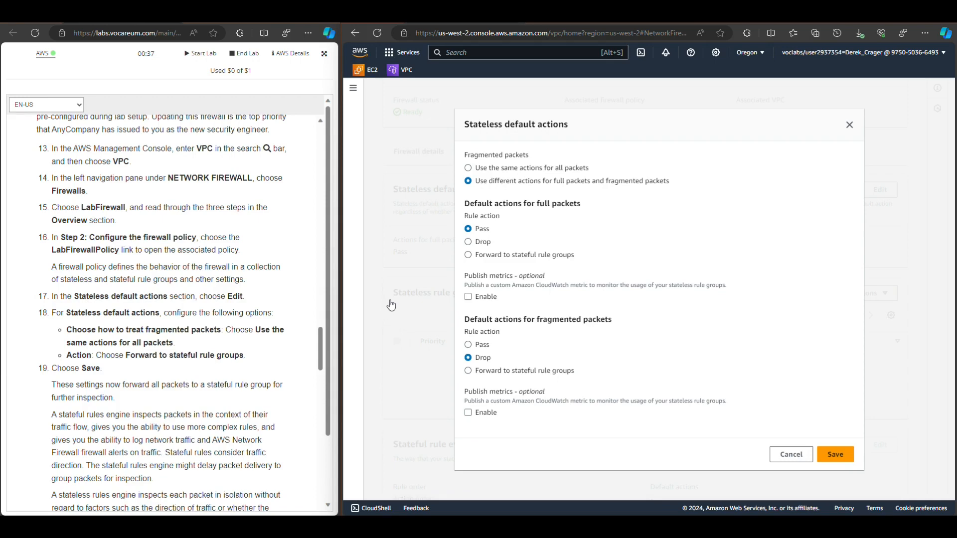
{"action": "left_click", "coordinate": [488, 171]}
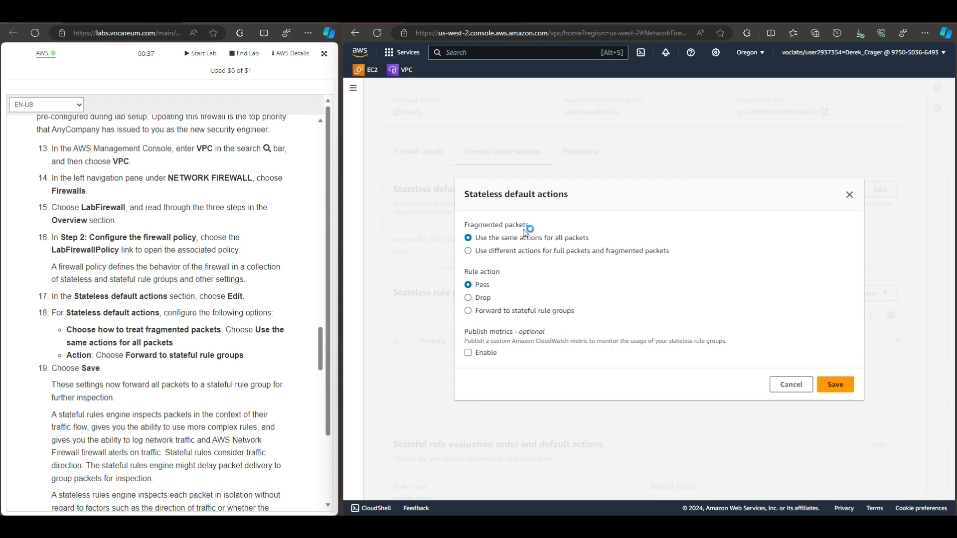
{"action": "left_click_drag", "start_coordinate": [530, 225], "coordinate": [477, 223]}
{"action": "left_click", "coordinate": [502, 235]}
{"action": "left_click", "coordinate": [483, 313]}
{"action": "left_click", "coordinate": [587, 336]}
{"action": "left_click", "coordinate": [830, 387]}
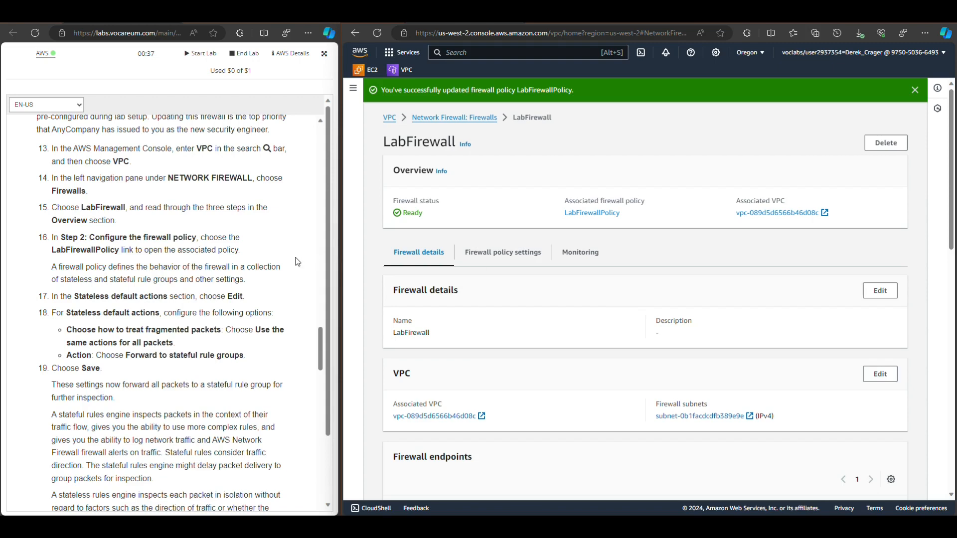
Read the lab guide from the stateful and stateless engine explanation through the Task 2 summary to the Task 3 rule group instructions
{"action": "scroll", "coordinate": [298, 261], "scroll_direction": "down", "scroll_amount": 3}
{"action": "scroll", "coordinate": [296, 262], "scroll_direction": "down", "scroll_amount": 3}
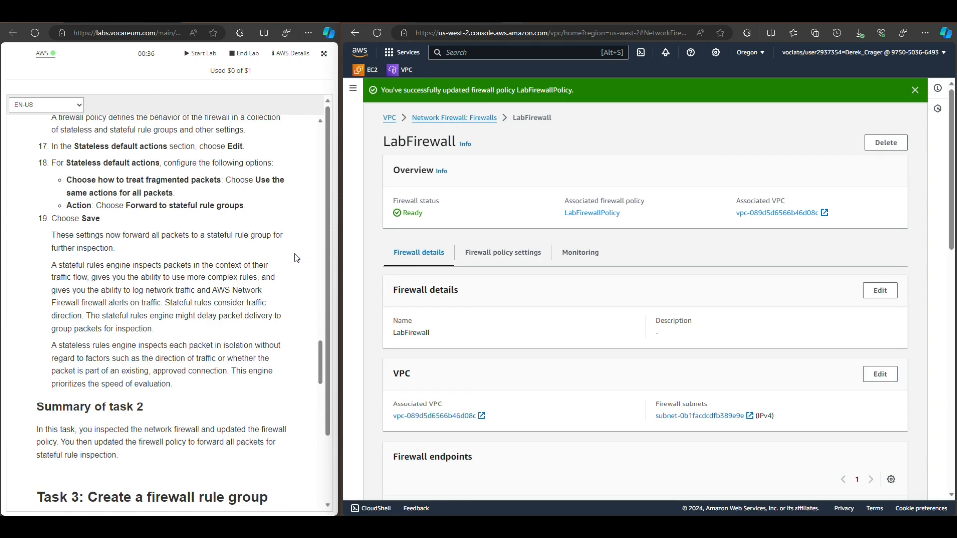
{"action": "scroll", "coordinate": [272, 232], "scroll_direction": "down", "scroll_amount": 2}
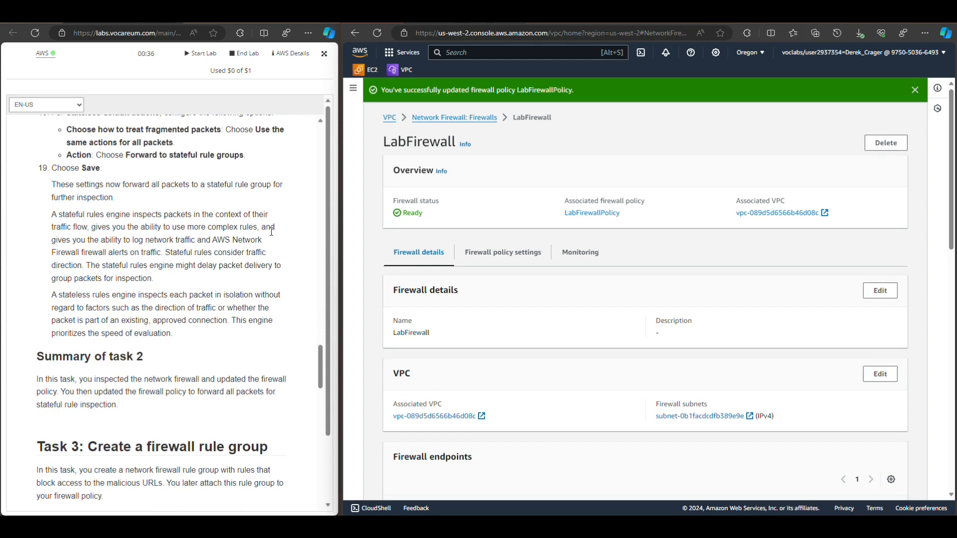
{"action": "scroll", "coordinate": [257, 233], "scroll_direction": "down", "scroll_amount": 3}
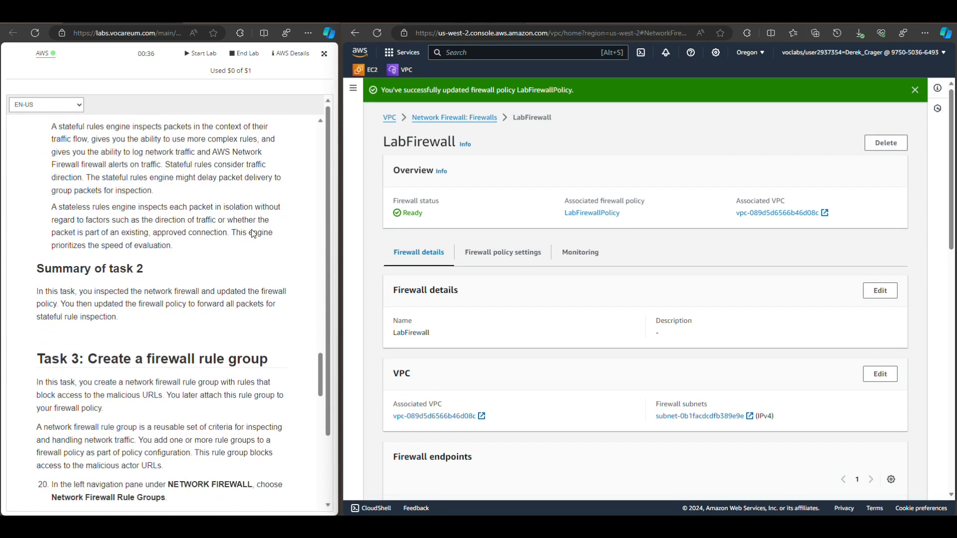
{"action": "scroll", "coordinate": [255, 230], "scroll_direction": "down", "scroll_amount": 3}
{"action": "scroll", "coordinate": [256, 230], "scroll_direction": "up", "scroll_amount": 6}
{"action": "scroll", "coordinate": [256, 230], "scroll_direction": "down", "scroll_amount": 5}
{"action": "scroll", "coordinate": [255, 230], "scroll_direction": "down", "scroll_amount": 1}
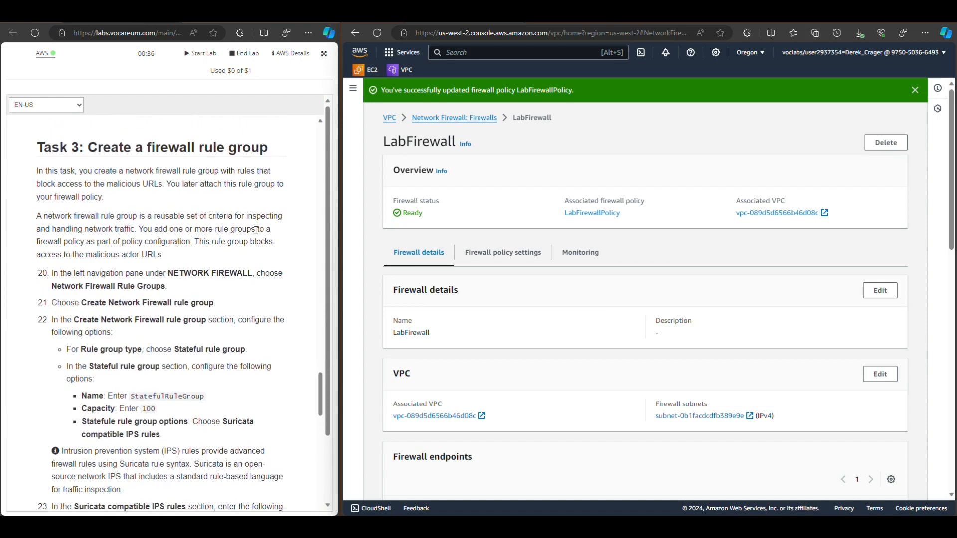
Expand the VPC side navigation, collapse the sections above Network Firewall and open the Network Firewall rule groups list
{"action": "left_click", "coordinate": [354, 89]}
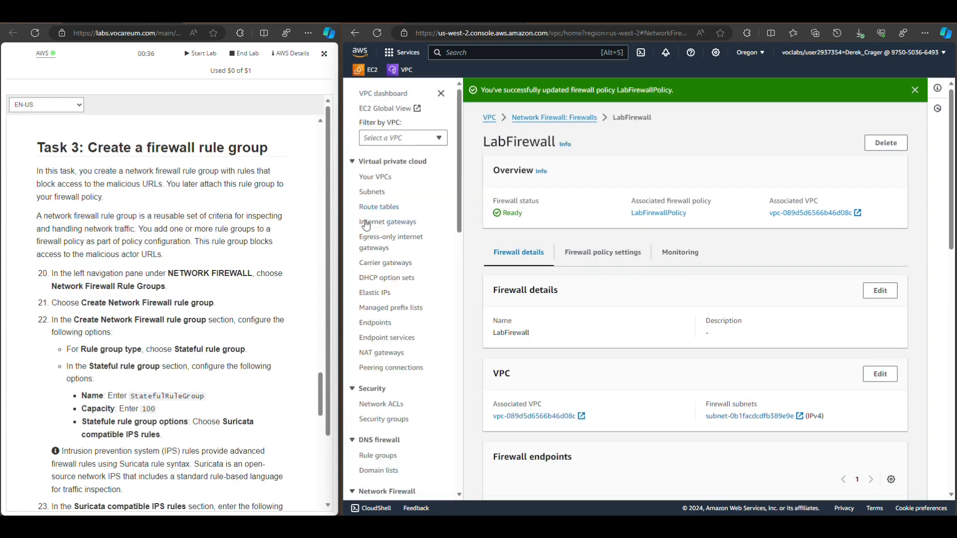
{"action": "left_click", "coordinate": [352, 162]}
{"action": "left_click", "coordinate": [353, 184]}
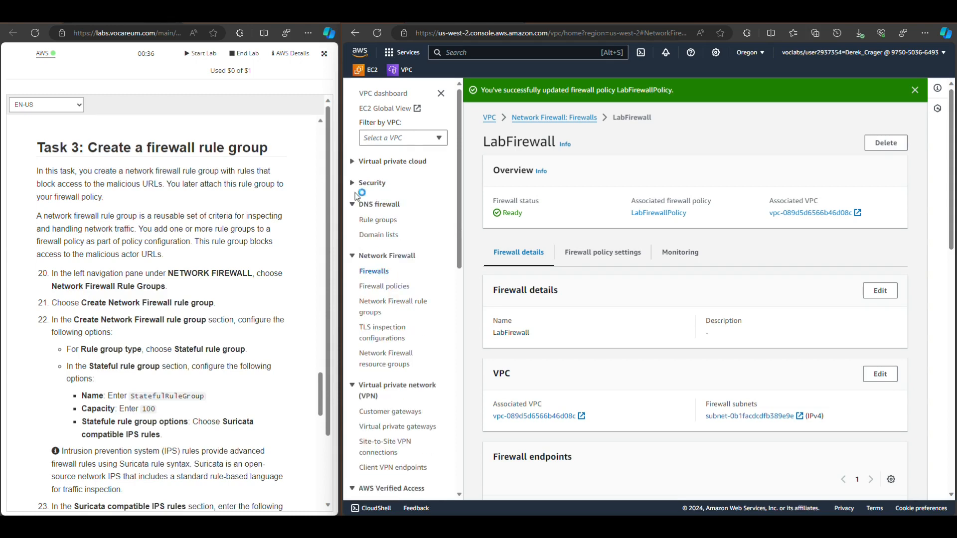
{"action": "left_click", "coordinate": [353, 204]}
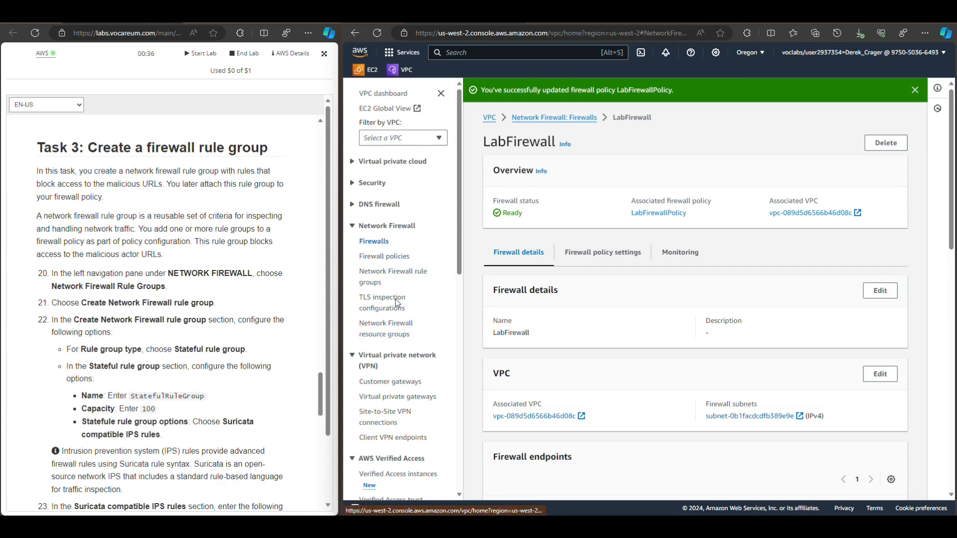
{"action": "left_click", "coordinate": [396, 277]}
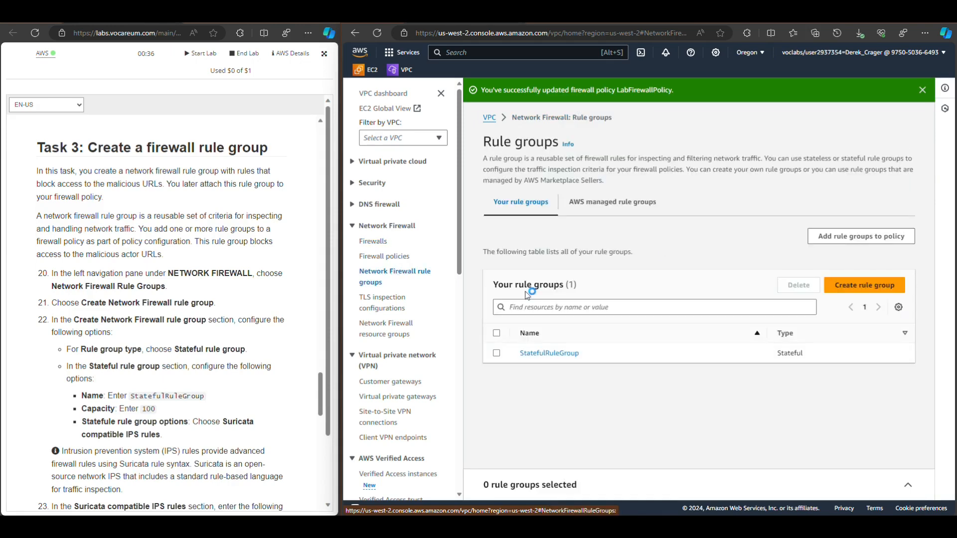
Delete the existing StatefulRuleGroup rule group and confirm the deletion with "delete"
{"action": "left_click", "coordinate": [497, 354]}
{"action": "left_click", "coordinate": [797, 285]}
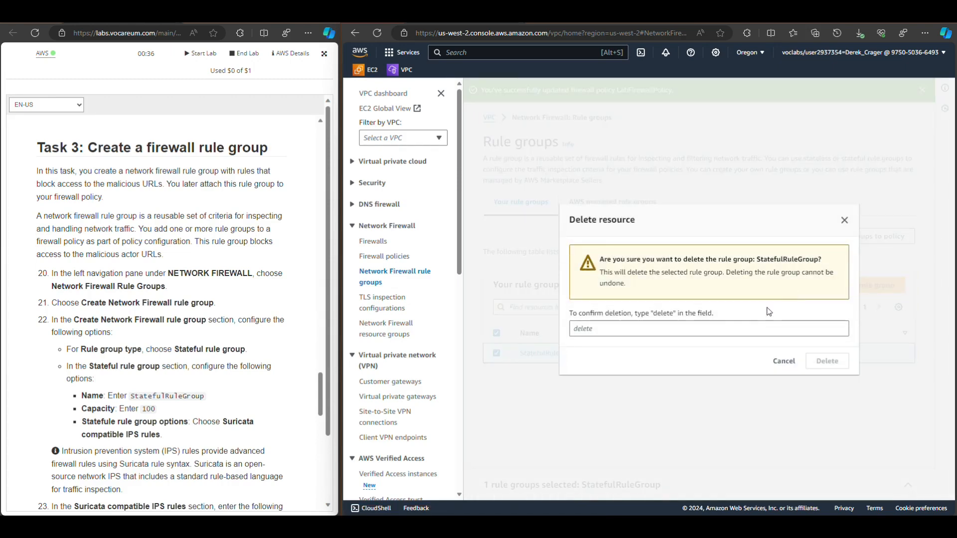
{"action": "left_click", "coordinate": [721, 330]}
{"action": "type", "text": "delete"}
{"action": "key", "text": "Return"}
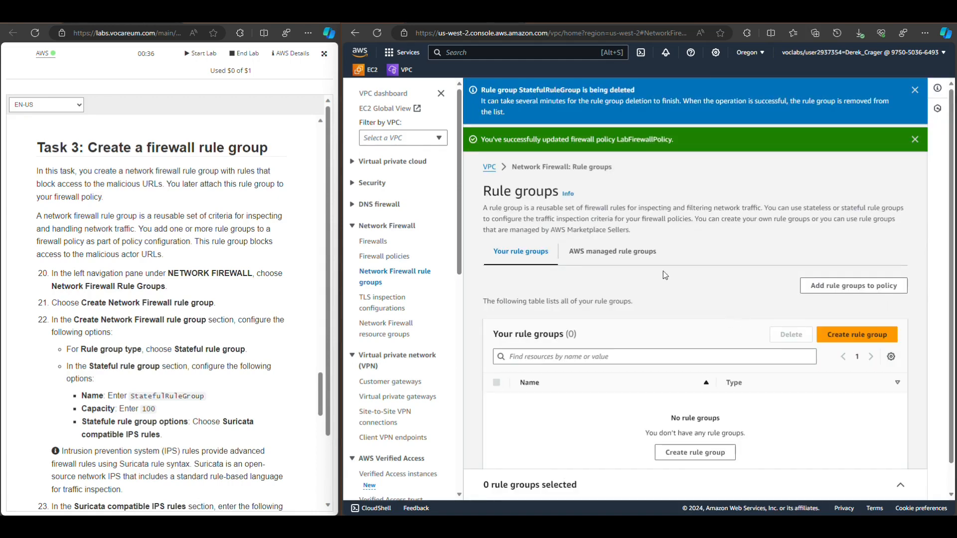
Start a new stateful rule group with the Suricata compatible rule string format and Action order evaluation, and continue to its description
{"action": "scroll", "coordinate": [647, 276], "scroll_direction": "down", "scroll_amount": 1}
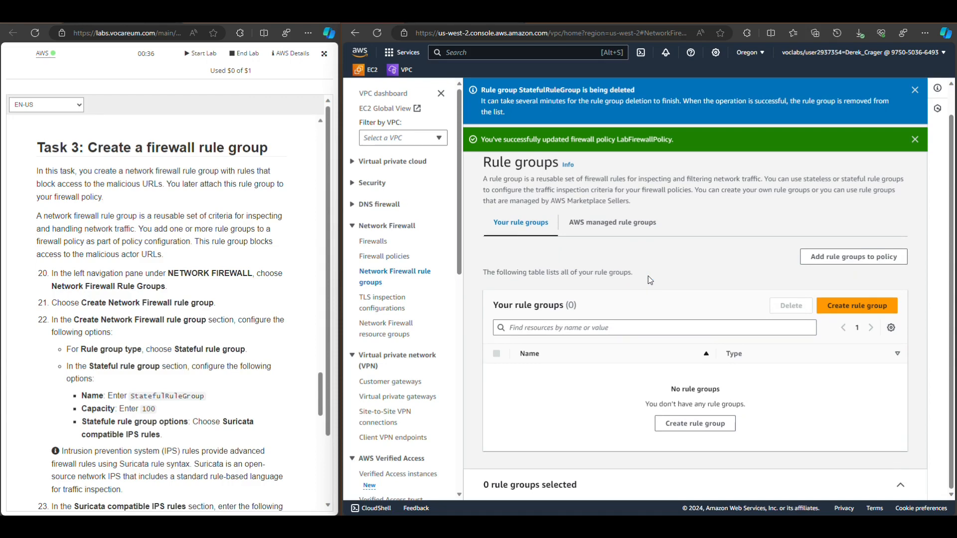
{"action": "scroll", "coordinate": [219, 302], "scroll_direction": "down", "scroll_amount": 1}
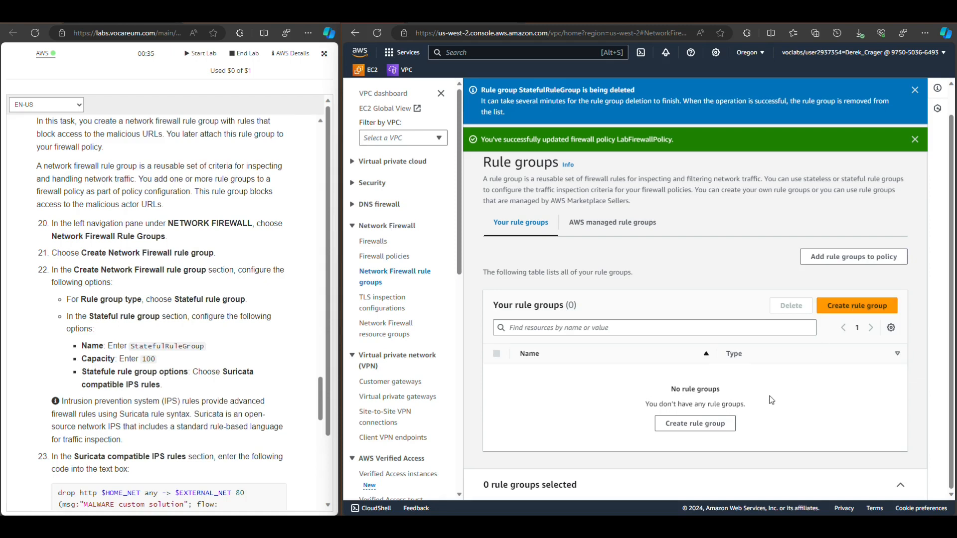
{"action": "left_click", "coordinate": [858, 305]}
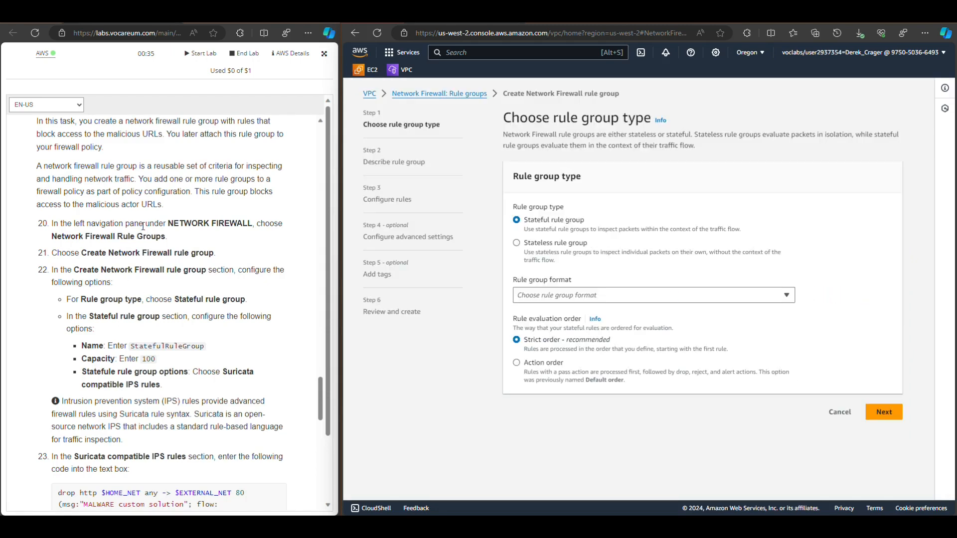
{"action": "scroll", "coordinate": [186, 220], "scroll_direction": "down", "scroll_amount": 1}
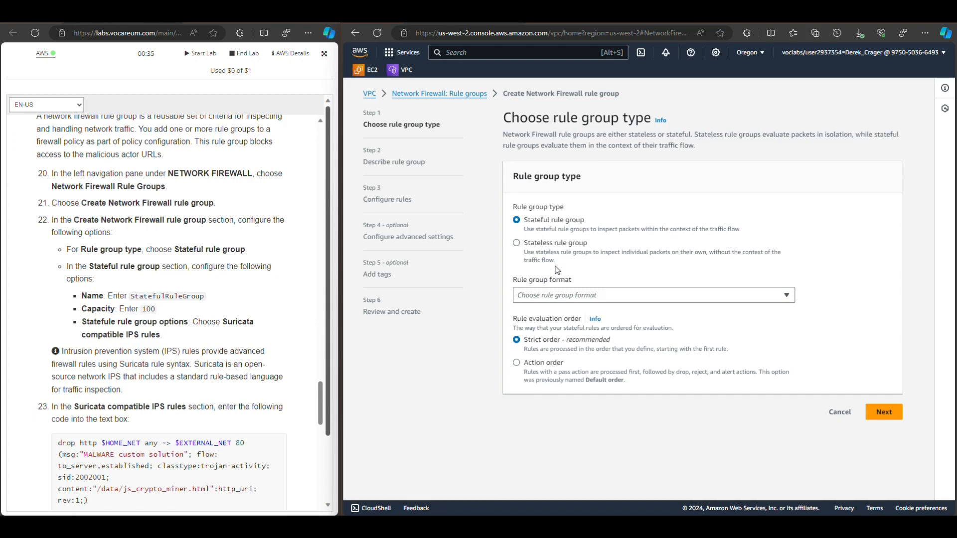
{"action": "left_click", "coordinate": [587, 299]}
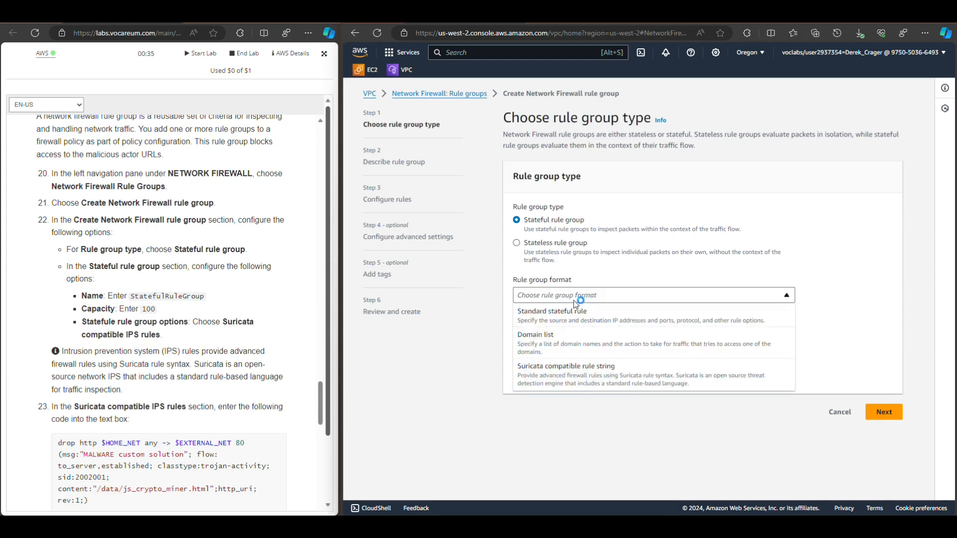
{"action": "left_click", "coordinate": [549, 374]}
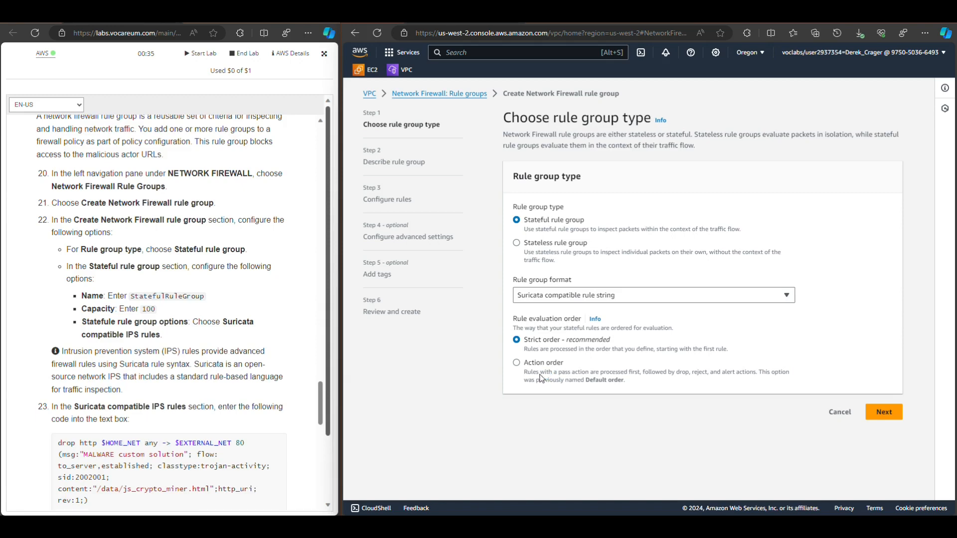
{"action": "left_click", "coordinate": [516, 363]}
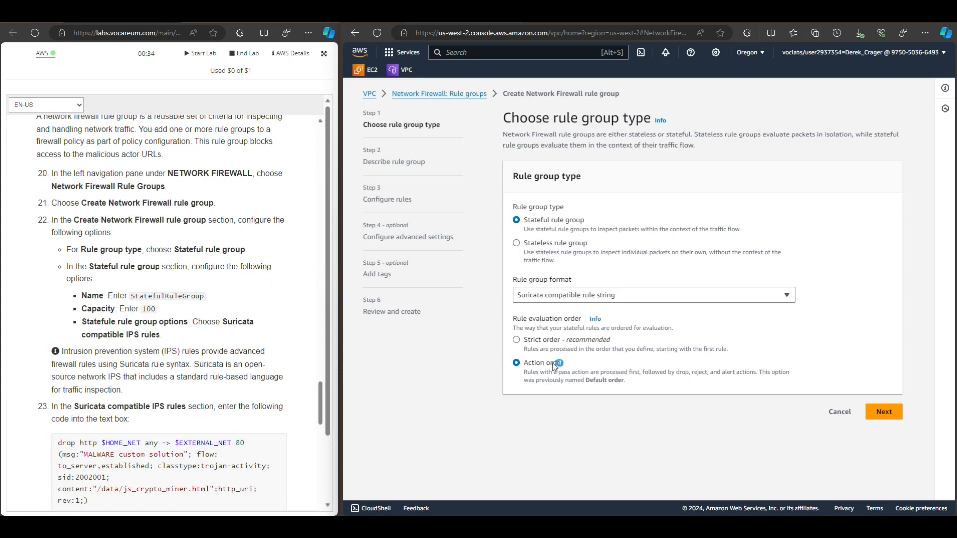
{"action": "left_click", "coordinate": [880, 413]}
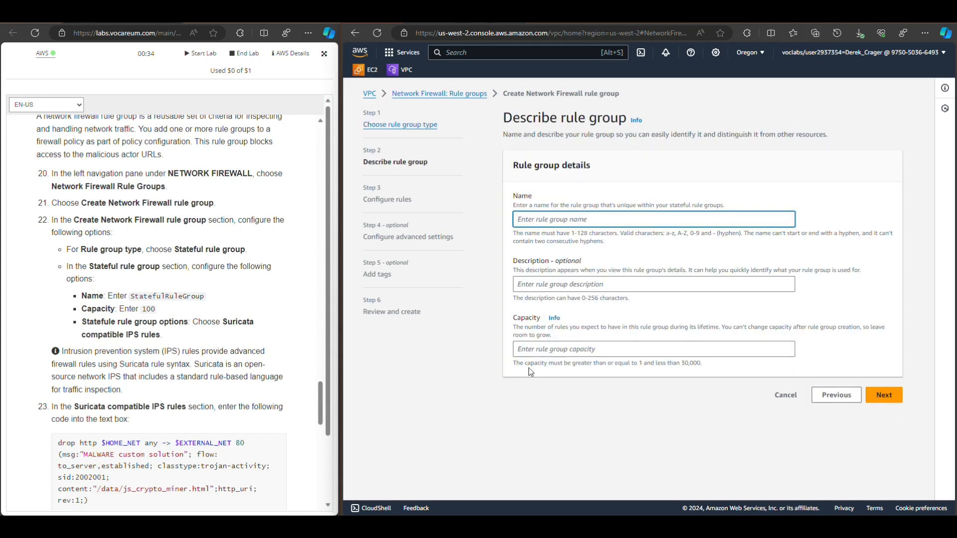
Copy the rule group name from the lab guide and name the new rule group StatefulRuleGroup
{"action": "left_click_drag", "start_coordinate": [206, 297], "coordinate": [172, 296]}
{"action": "double_click", "coordinate": [186, 297]}
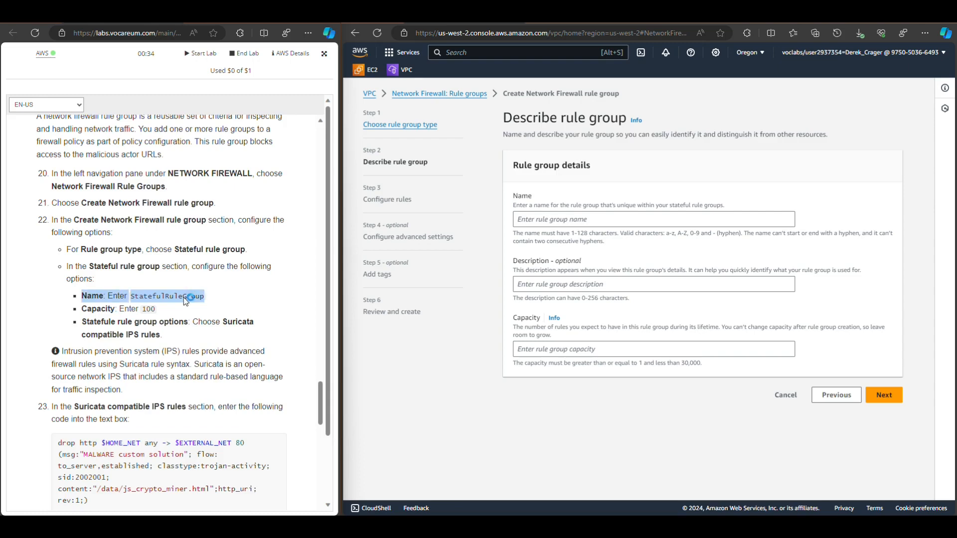
{"action": "right_click", "coordinate": [185, 298]}
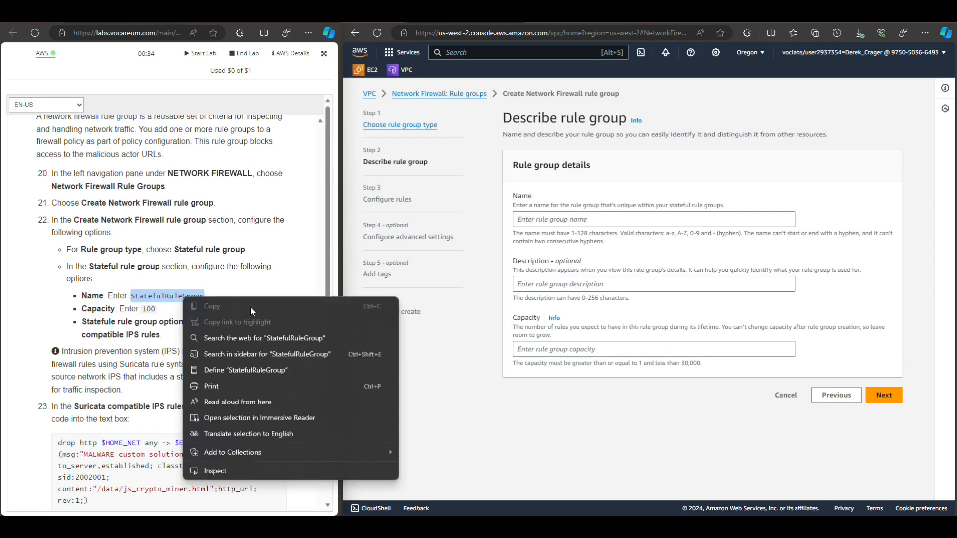
{"action": "right_click", "coordinate": [156, 297]}
{"action": "left_click", "coordinate": [181, 306]}
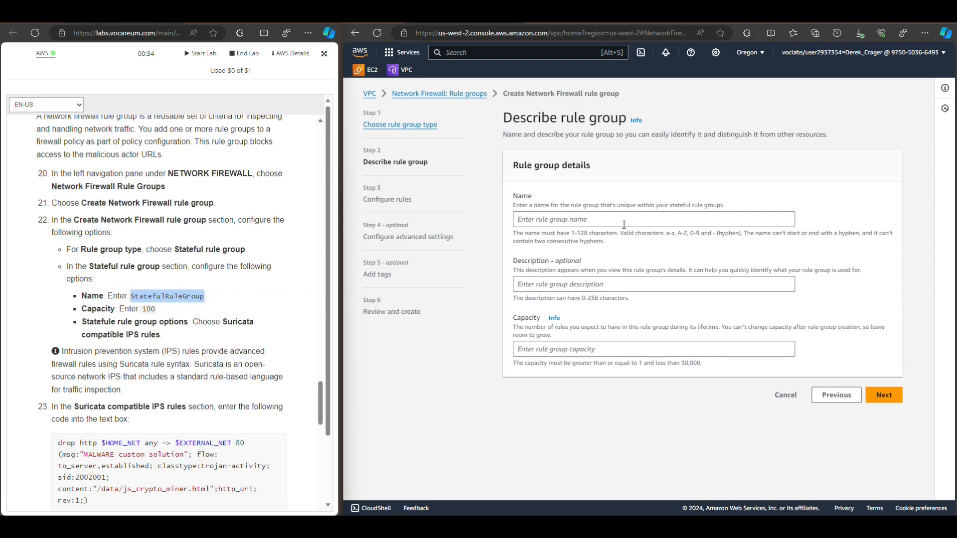
{"action": "left_click", "coordinate": [595, 220]}
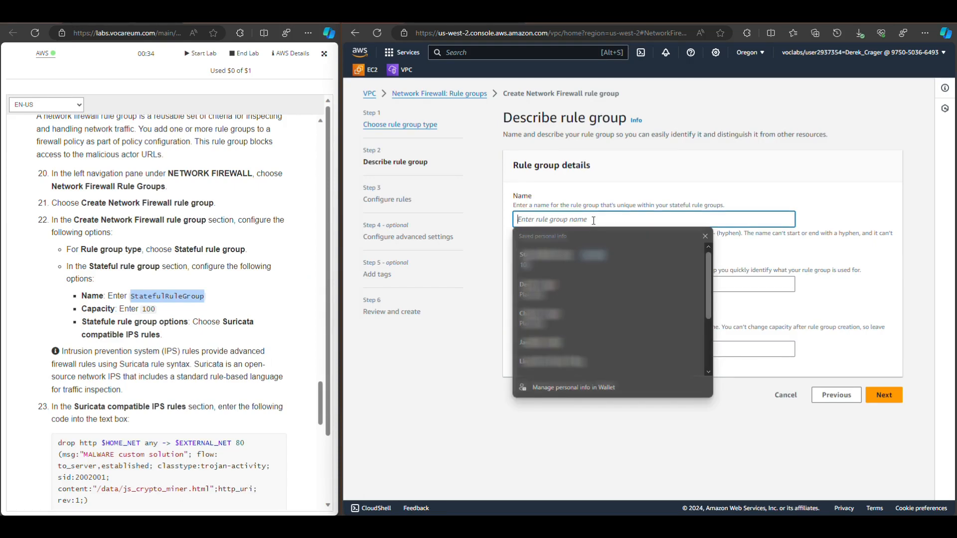
{"action": "key", "text": "ctrl+v"}
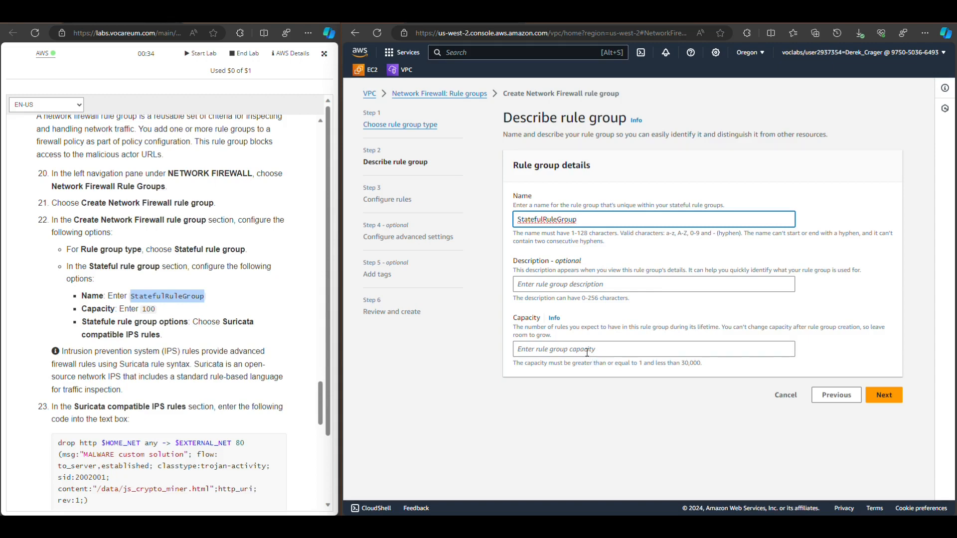
Describe the rule group as "Lab 280 Firewall practice", set its capacity to 100 and continue to the rule configuration
{"action": "left_click", "coordinate": [589, 283]}
{"action": "type", "text": "Lab "}
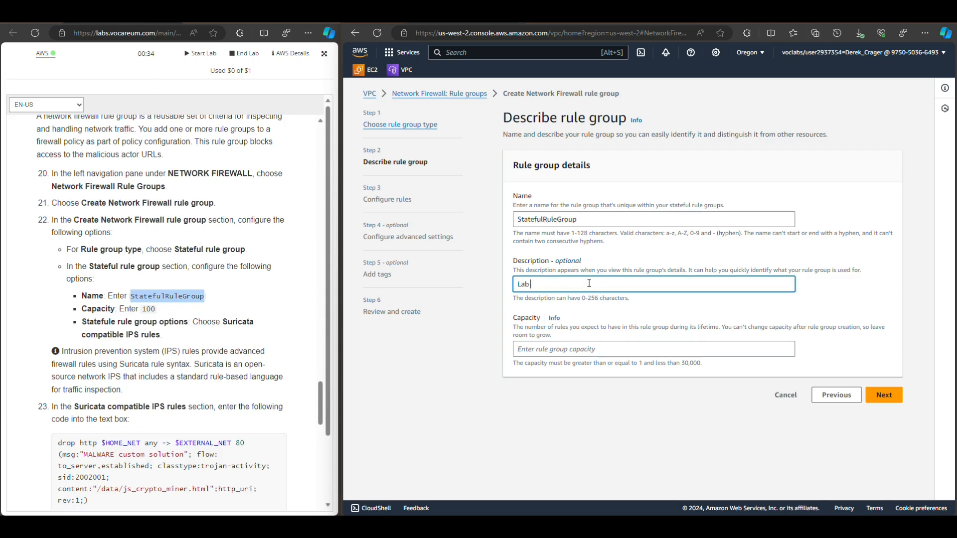
{"action": "type", "text": "280 Firewall practice"}
{"action": "left_click", "coordinate": [567, 351]}
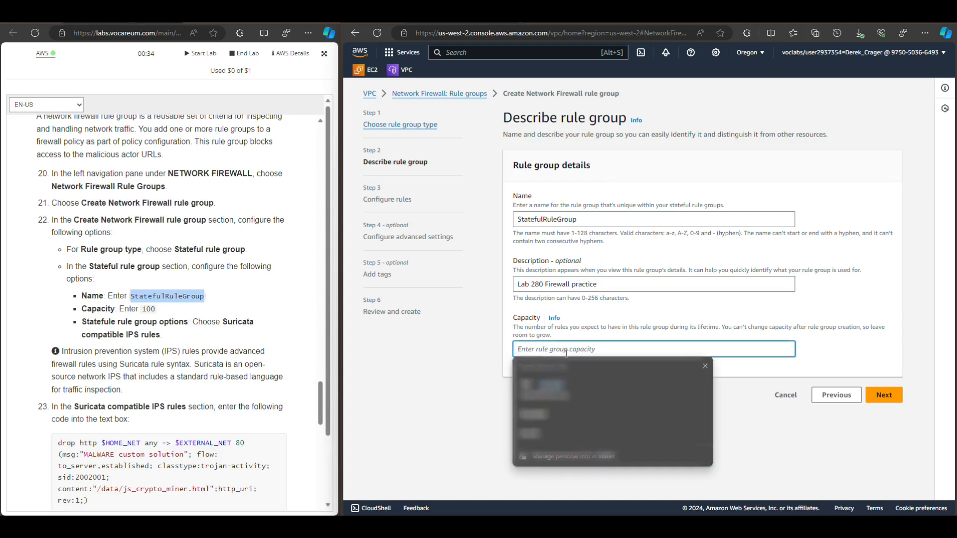
{"action": "type", "text": "100"}
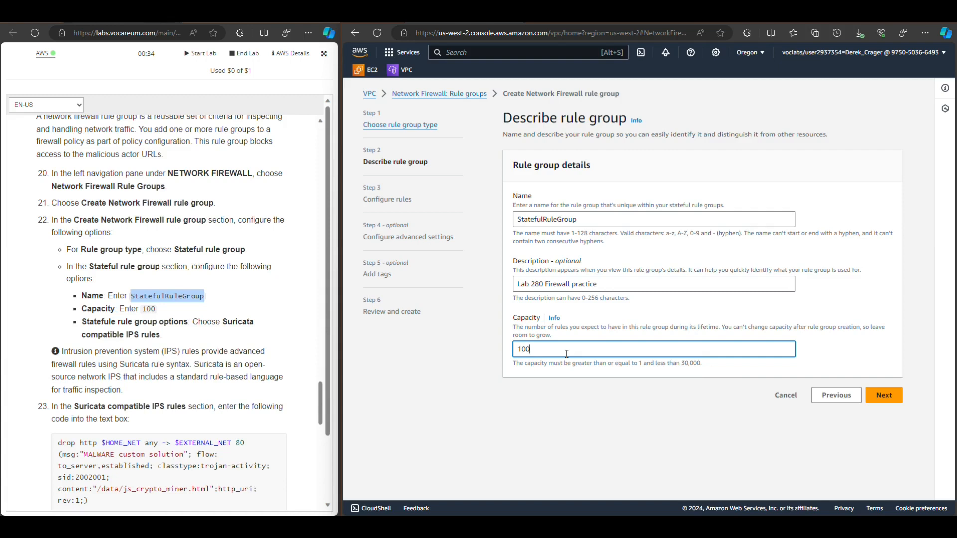
{"action": "left_click", "coordinate": [882, 395]}
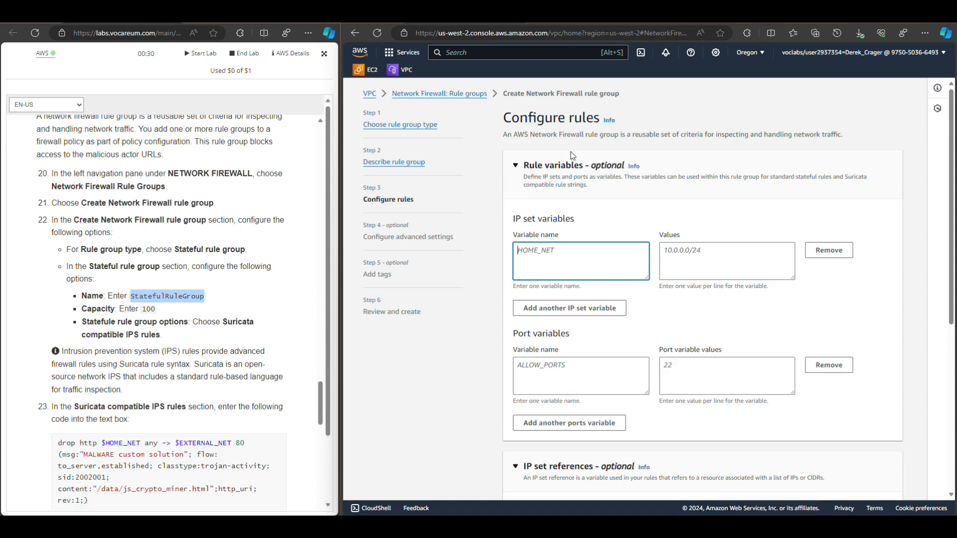
Copy the two Suricata drop rules for js_crypto_miner.html and java_jre17_exec.html from step 23 of the lab guide
{"action": "scroll", "coordinate": [606, 169], "scroll_direction": "down", "scroll_amount": 5}
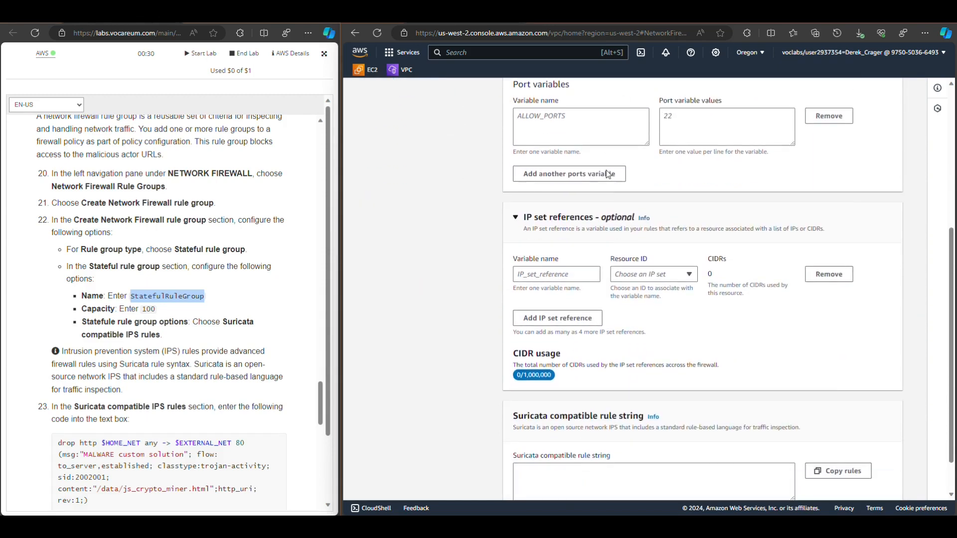
{"action": "scroll", "coordinate": [606, 173], "scroll_direction": "down", "scroll_amount": 1}
{"action": "scroll", "coordinate": [615, 194], "scroll_direction": "up", "scroll_amount": 6}
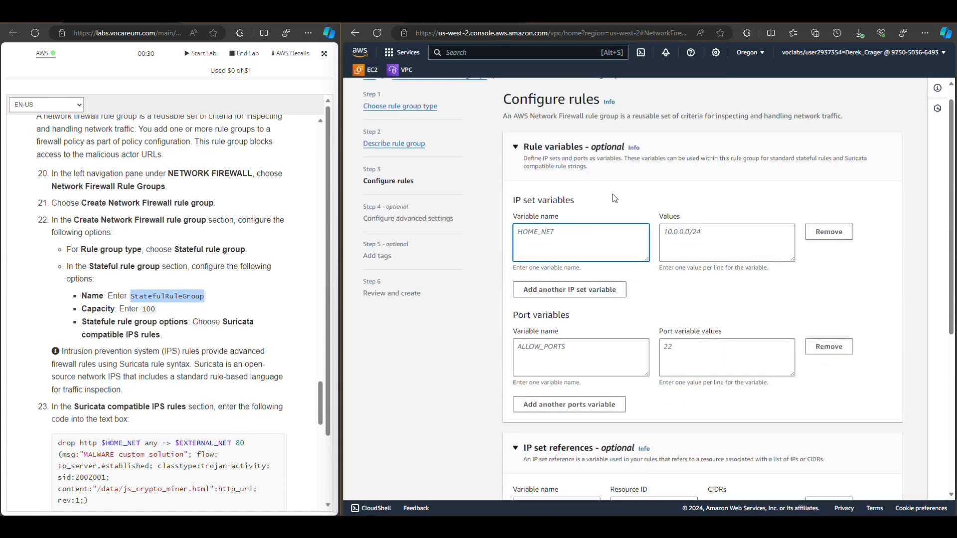
{"action": "scroll", "coordinate": [615, 194], "scroll_direction": "down", "scroll_amount": 6}
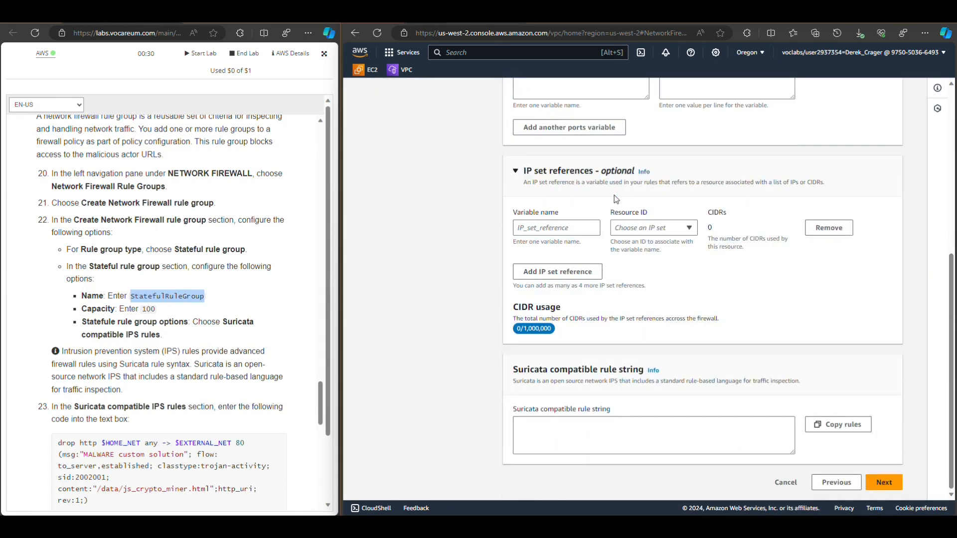
{"action": "double_click", "coordinate": [538, 370]}
{"action": "double_click", "coordinate": [83, 406]}
{"action": "scroll", "coordinate": [95, 394], "scroll_direction": "down", "scroll_amount": 4}
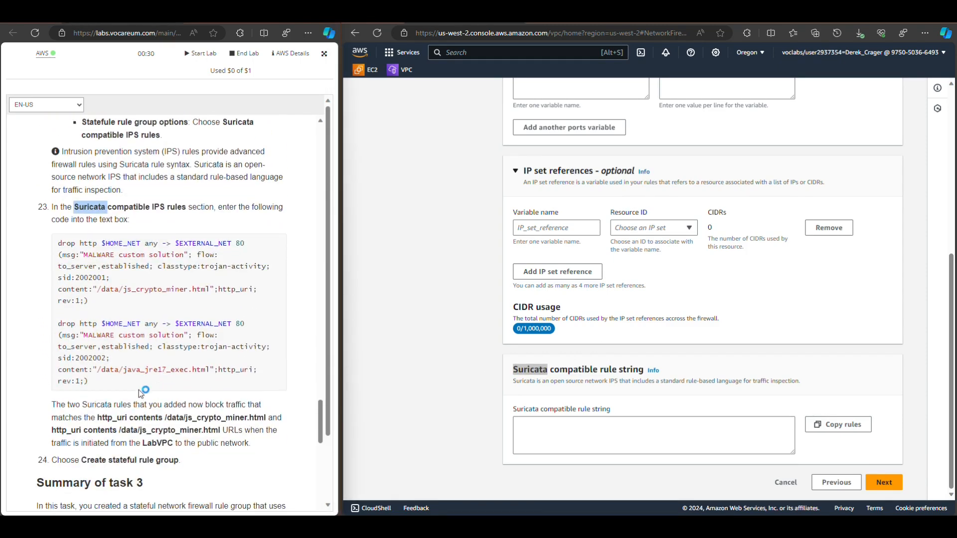
{"action": "left_click_drag", "start_coordinate": [102, 381], "coordinate": [69, 249]}
{"action": "right_click", "coordinate": [70, 249]}
{"action": "left_click", "coordinate": [89, 254]}
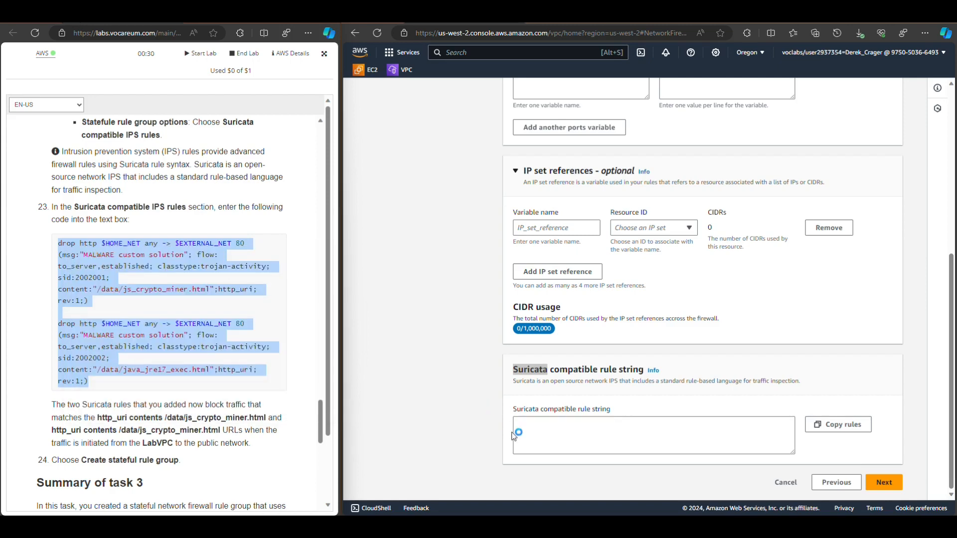
Paste the copied rules into the Suricata compatible rule string and enlarge the text box to show both rules
{"action": "left_click", "coordinate": [542, 434]}
{"action": "right_click", "coordinate": [542, 434]}
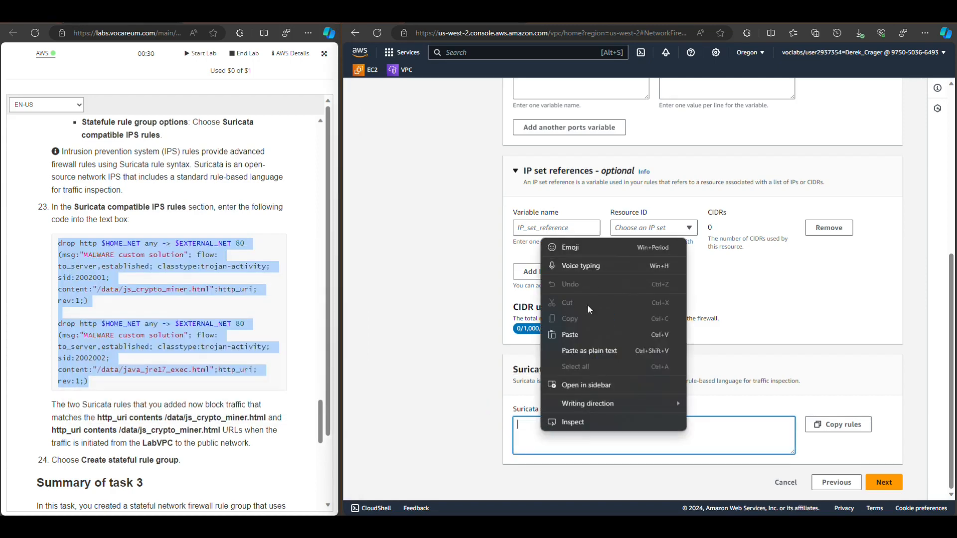
{"action": "left_click", "coordinate": [579, 336]}
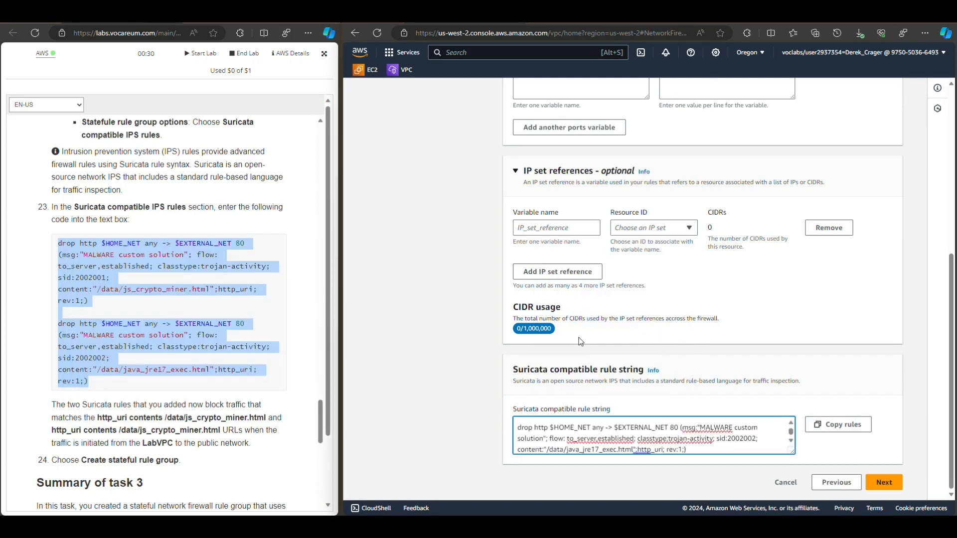
{"action": "left_click_drag", "start_coordinate": [792, 451], "coordinate": [800, 511]}
{"action": "scroll", "coordinate": [712, 300], "scroll_direction": "down", "scroll_amount": 1}
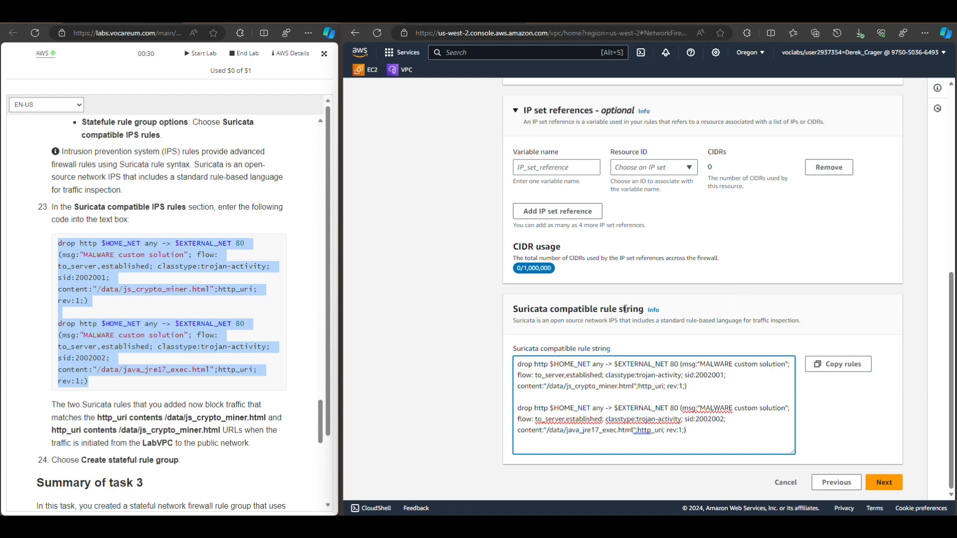
Collapse the optional IP set references and Rule variables sections, and continue to the advanced settings
{"action": "left_click", "coordinate": [238, 209]}
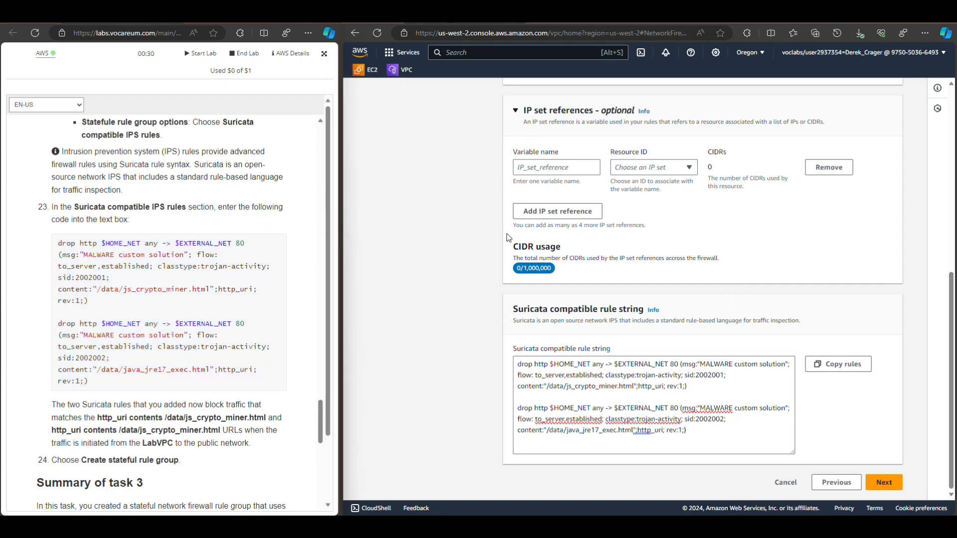
{"action": "scroll", "coordinate": [592, 239], "scroll_direction": "up", "scroll_amount": 2}
{"action": "scroll", "coordinate": [591, 239], "scroll_direction": "up", "scroll_amount": 1}
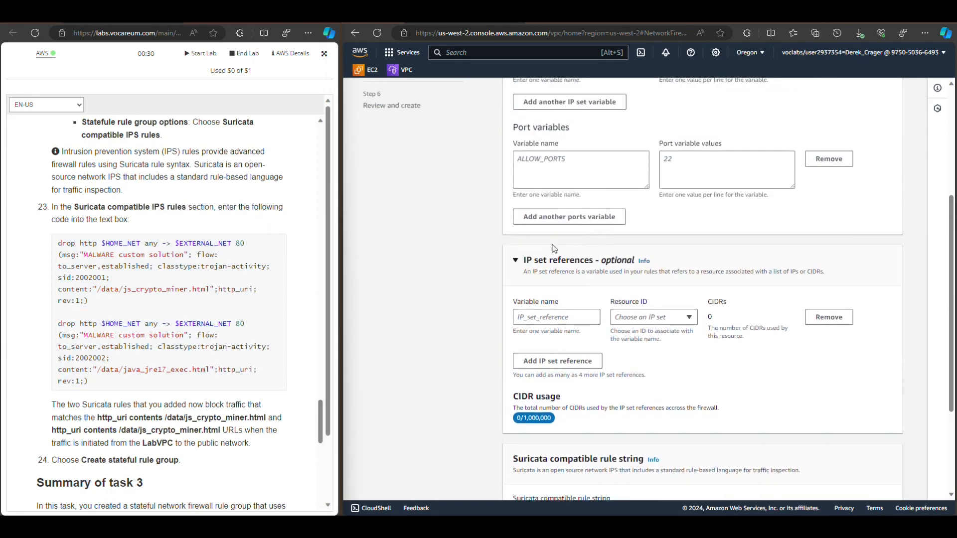
{"action": "left_click", "coordinate": [523, 264]}
{"action": "scroll", "coordinate": [523, 267], "scroll_direction": "up", "scroll_amount": 4}
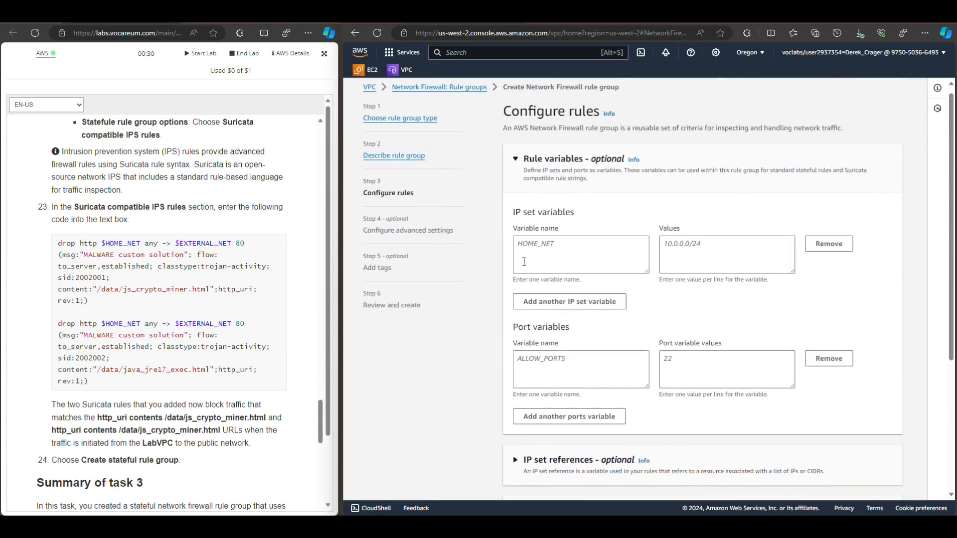
{"action": "left_click", "coordinate": [514, 164]}
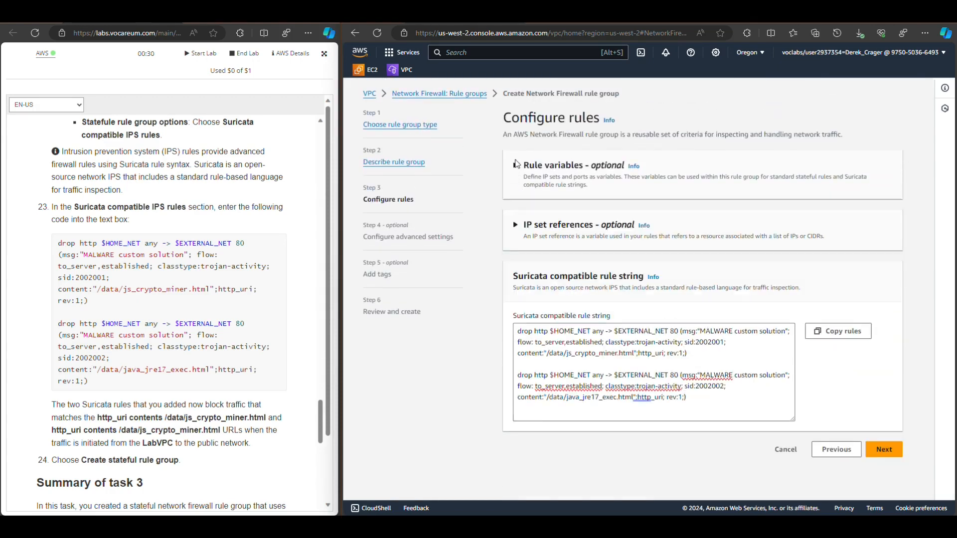
{"action": "left_click", "coordinate": [883, 449]}
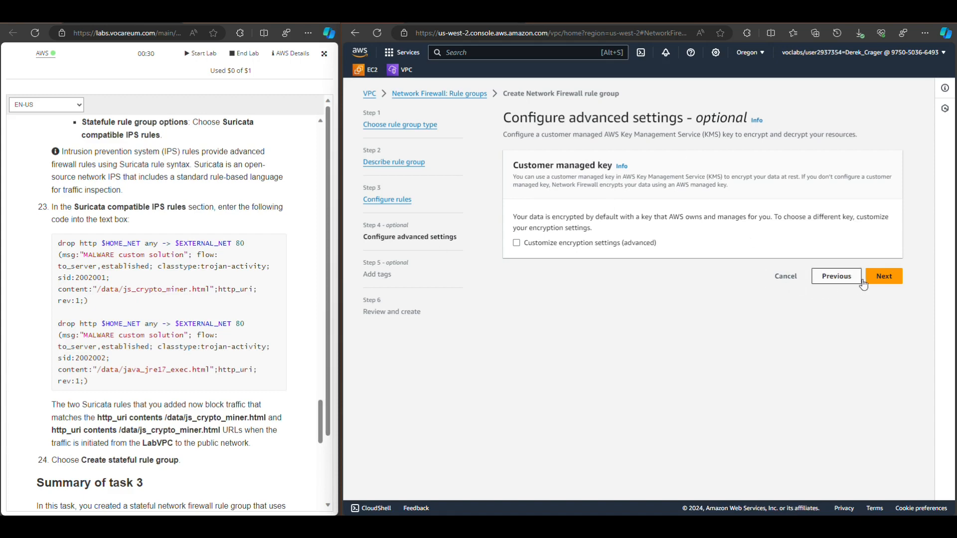
Keep the default encryption settings, add a tag with key Lab and value 280, and continue to the review
{"action": "left_click", "coordinate": [880, 277]}
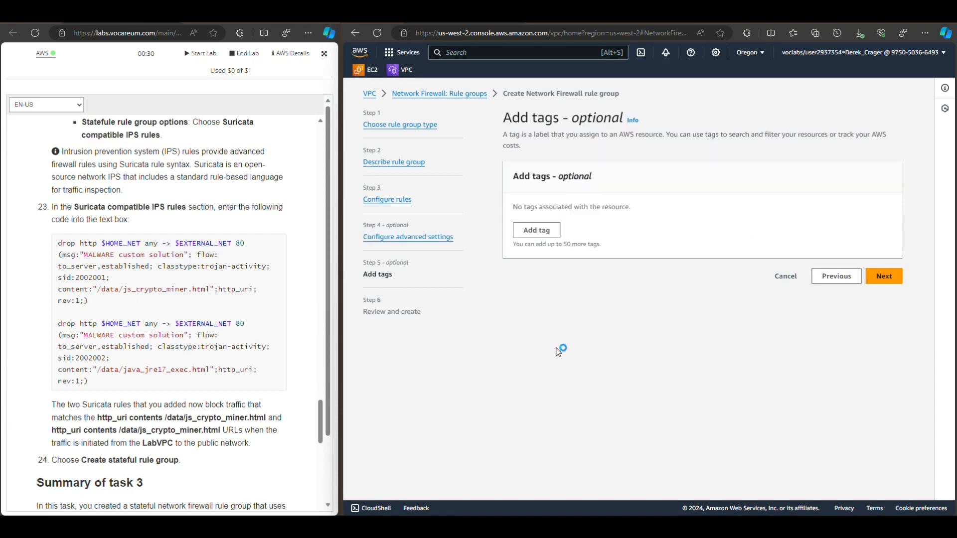
{"action": "left_click", "coordinate": [534, 232]}
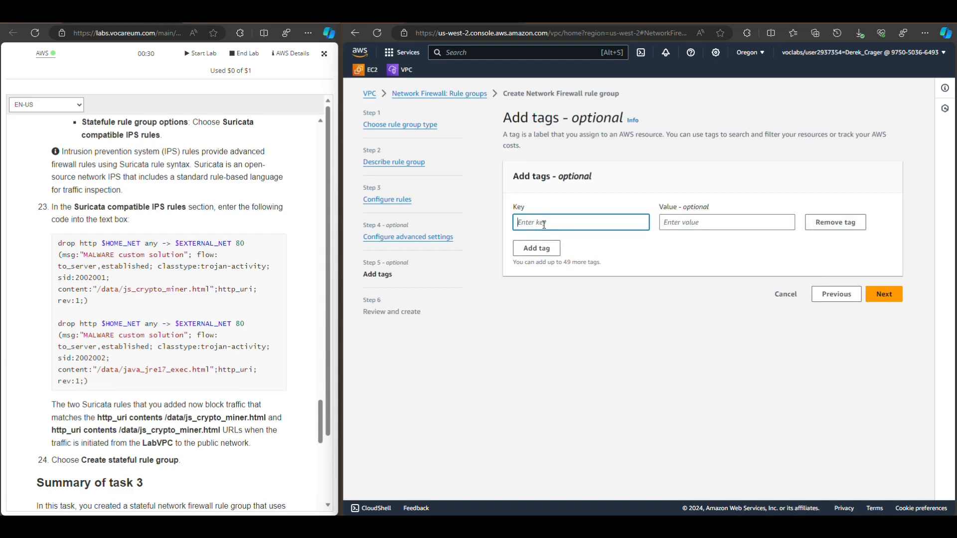
{"action": "type", "text": "Lab"}
{"action": "left_click", "coordinate": [690, 221]}
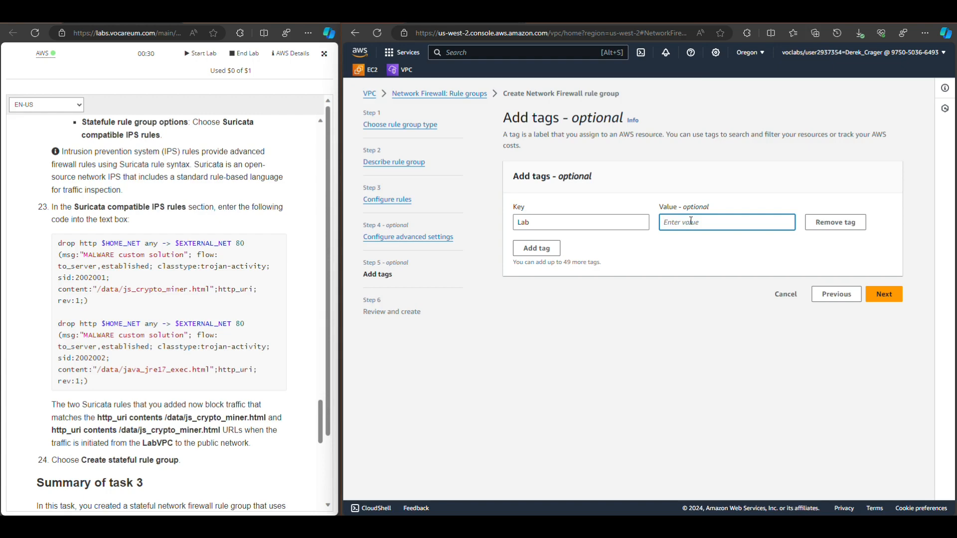
{"action": "type", "text": "280"}
{"action": "left_click", "coordinate": [882, 298]}
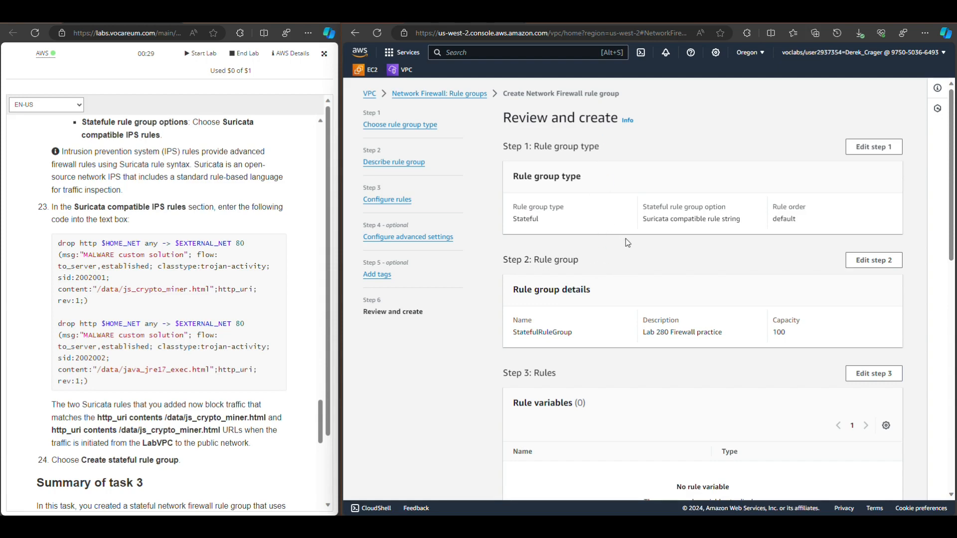
Review the rule group's details, Suricata rule string and tag, and create the rule group
{"action": "scroll", "coordinate": [633, 239], "scroll_direction": "down", "scroll_amount": 6}
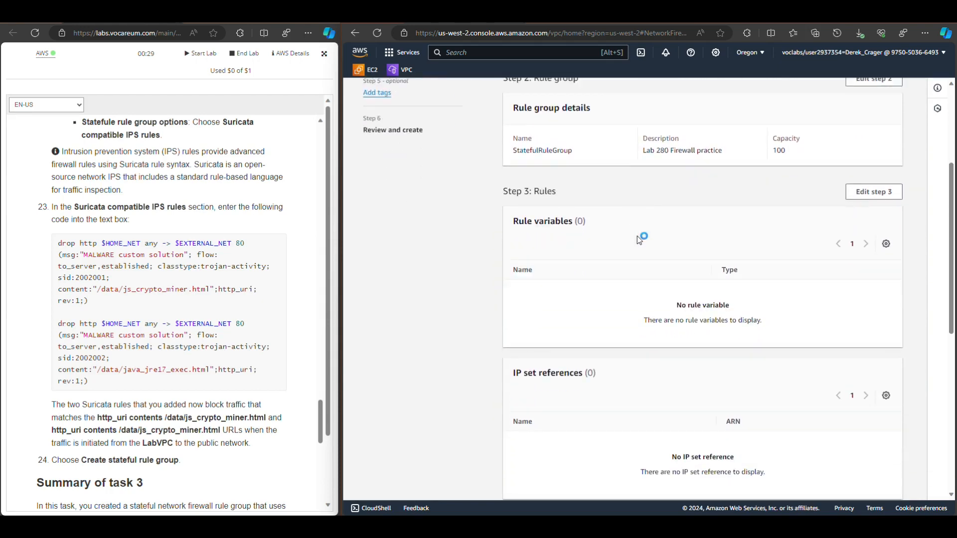
{"action": "scroll", "coordinate": [637, 244], "scroll_direction": "down", "scroll_amount": 5}
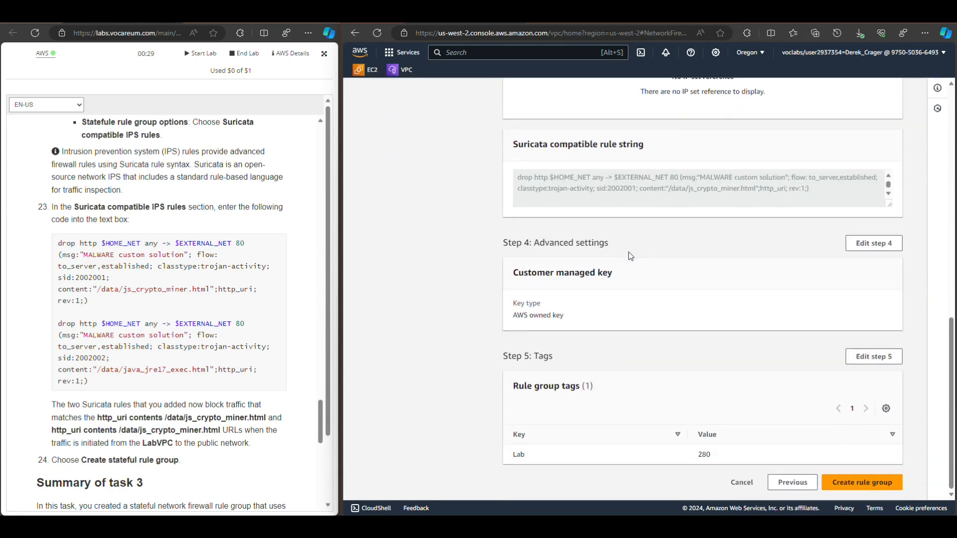
{"action": "double_click", "coordinate": [530, 145]}
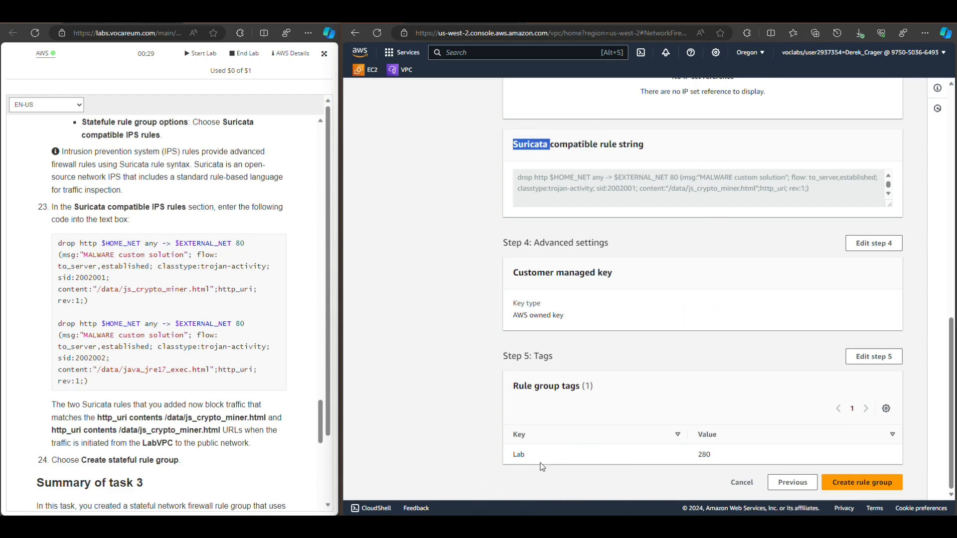
{"action": "left_click", "coordinate": [869, 484]}
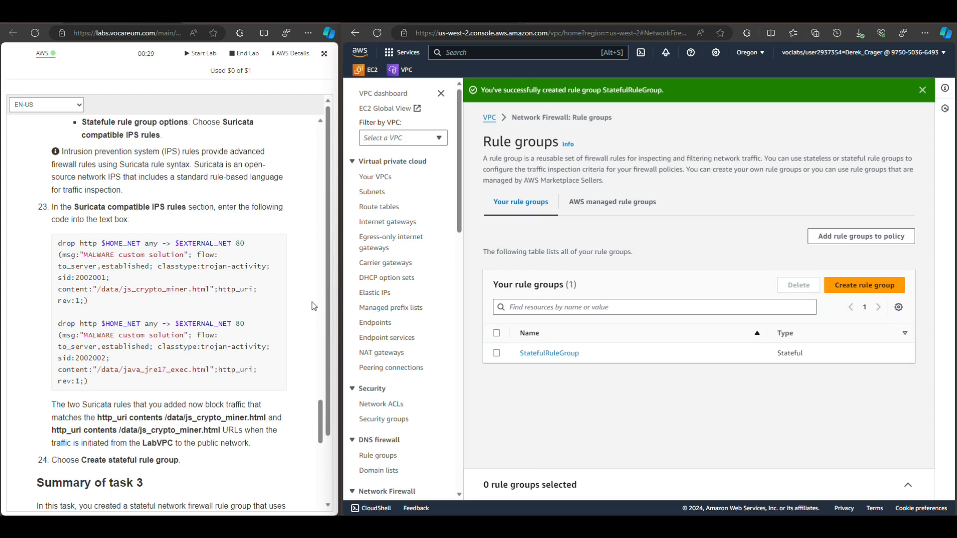
Consult the Task 4 instructions in the lab guide, collapse the unrelated VPC navigation sections and open the Network Firewall firewalls list
{"action": "scroll", "coordinate": [314, 306], "scroll_direction": "down", "scroll_amount": 2}
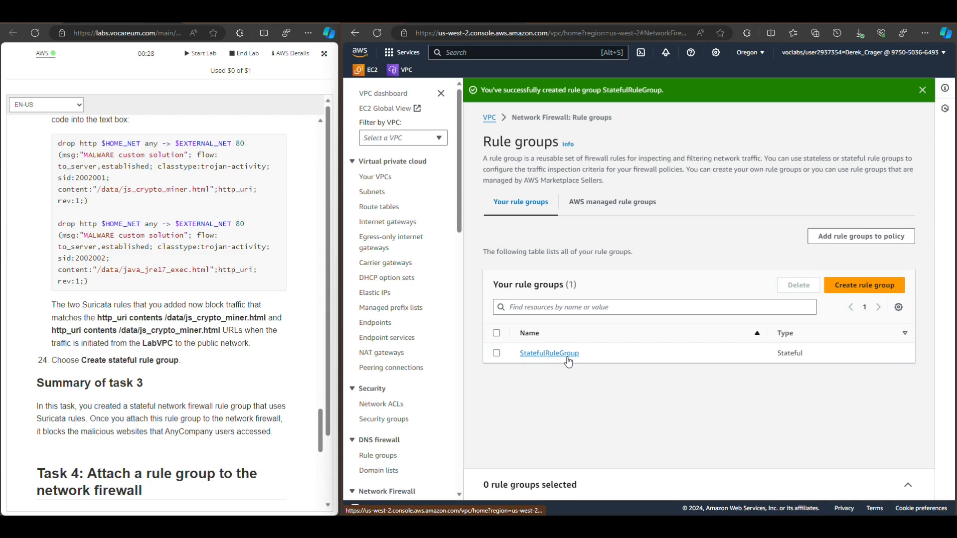
{"action": "scroll", "coordinate": [268, 258], "scroll_direction": "down", "scroll_amount": 3}
{"action": "scroll", "coordinate": [268, 258], "scroll_direction": "down", "scroll_amount": 1}
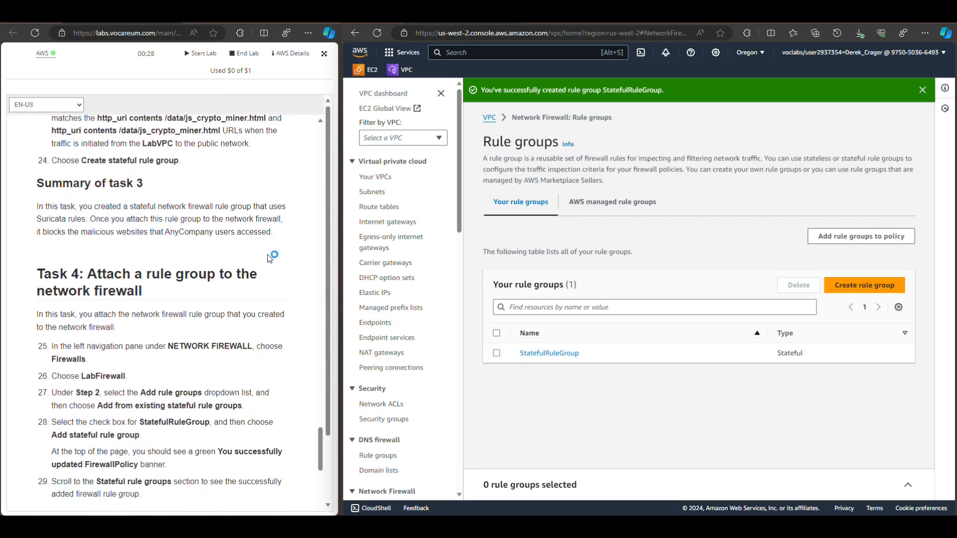
{"action": "scroll", "coordinate": [269, 258], "scroll_direction": "down", "scroll_amount": 1}
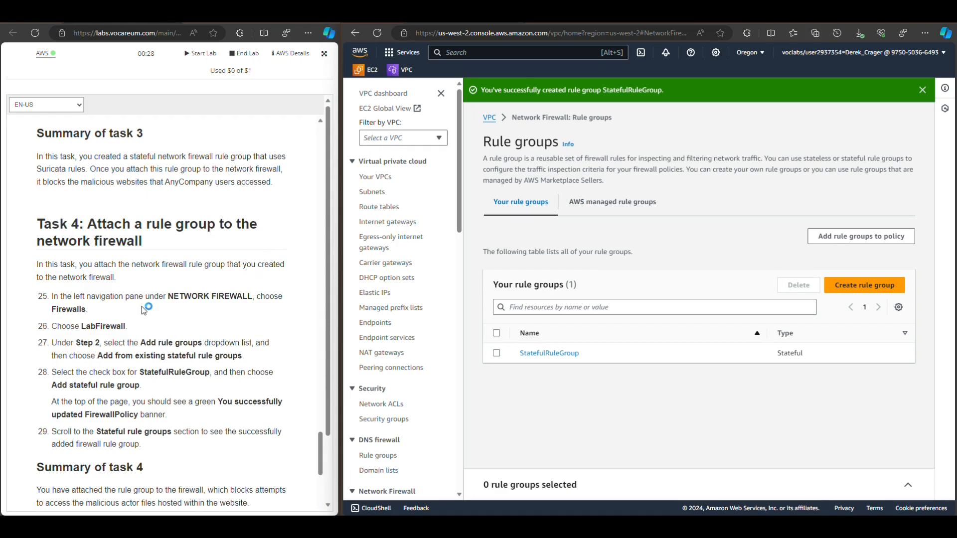
{"action": "left_click", "coordinate": [354, 162]}
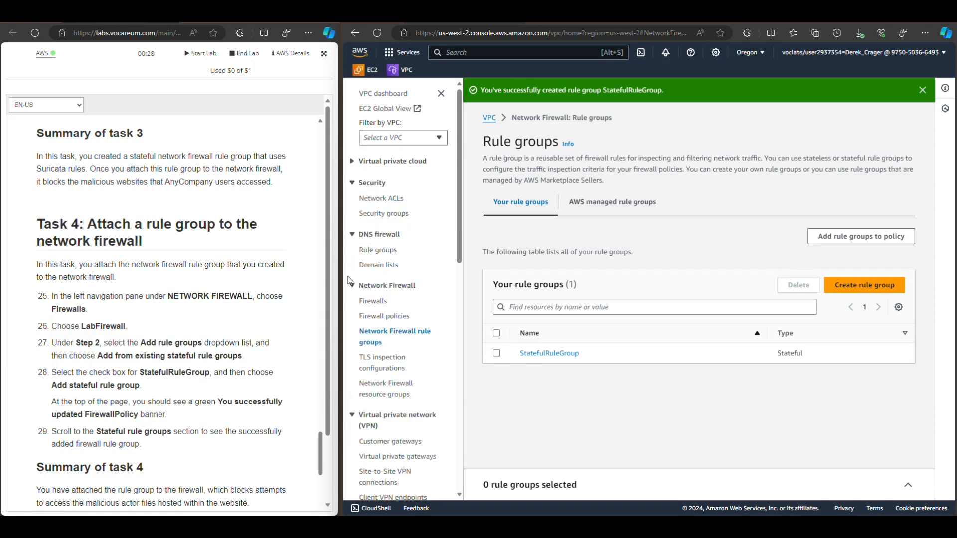
{"action": "left_click", "coordinate": [353, 183]}
{"action": "left_click", "coordinate": [353, 204]}
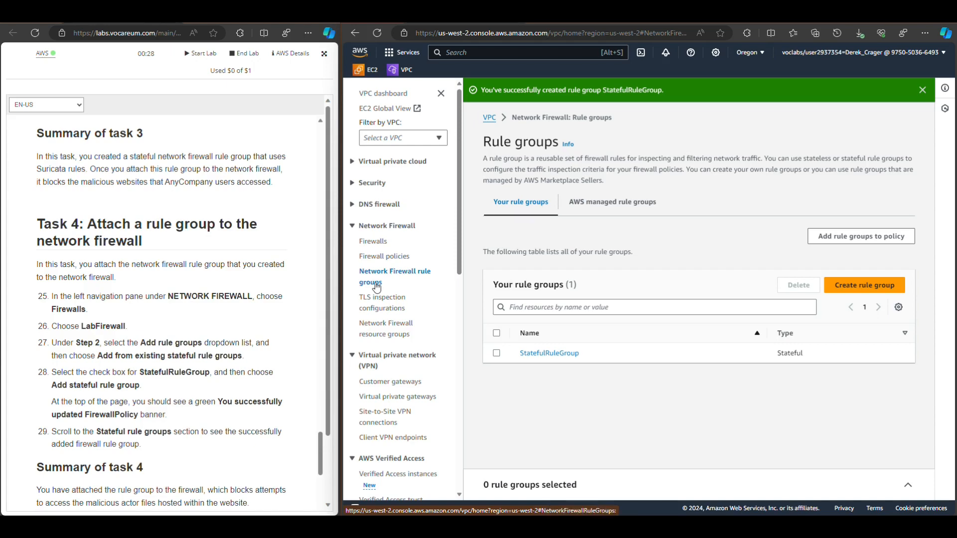
{"action": "left_click", "coordinate": [369, 243]}
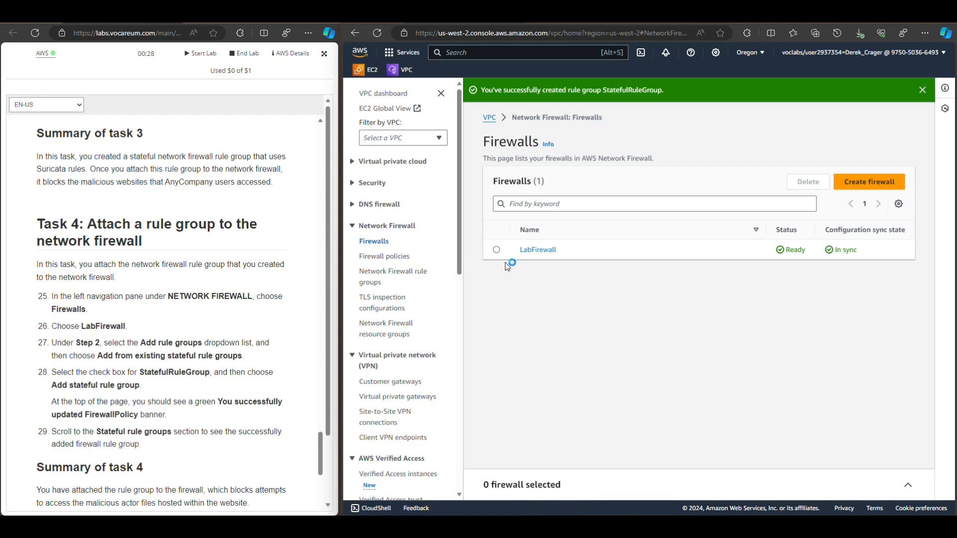
Open LabFirewall and go to the Stateful rule groups section in its firewall policy settings, checking the lab guide's instructions
{"action": "left_click", "coordinate": [498, 251]}
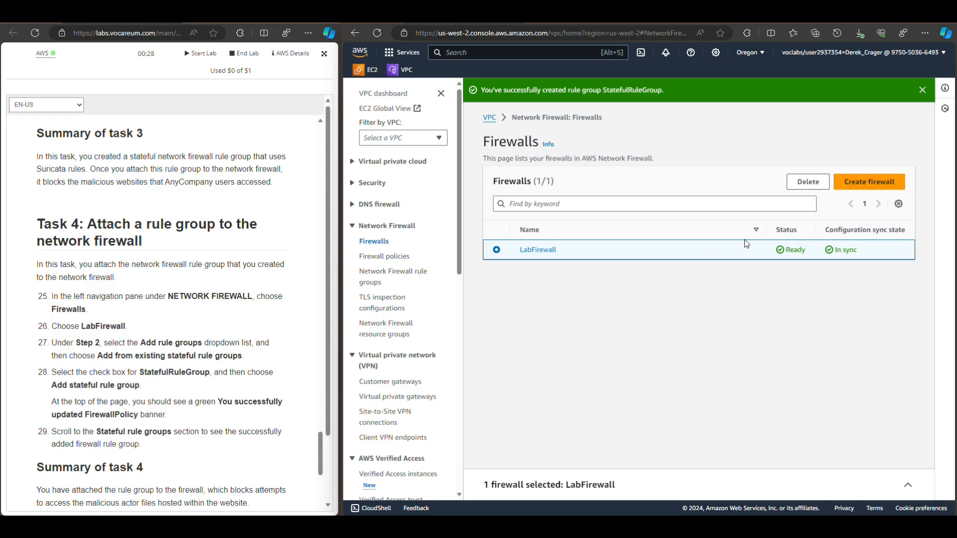
{"action": "left_click", "coordinate": [536, 250]}
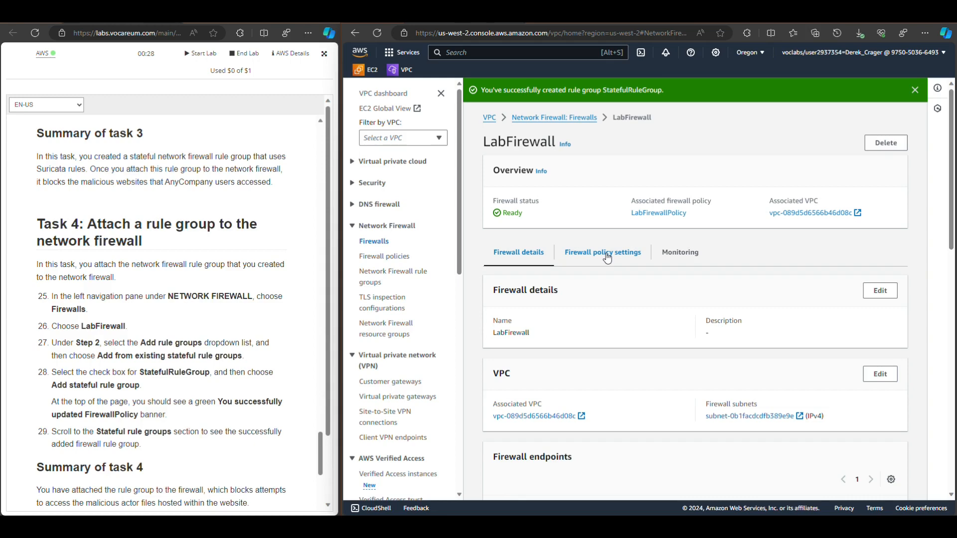
{"action": "scroll", "coordinate": [605, 260], "scroll_direction": "down", "scroll_amount": 5}
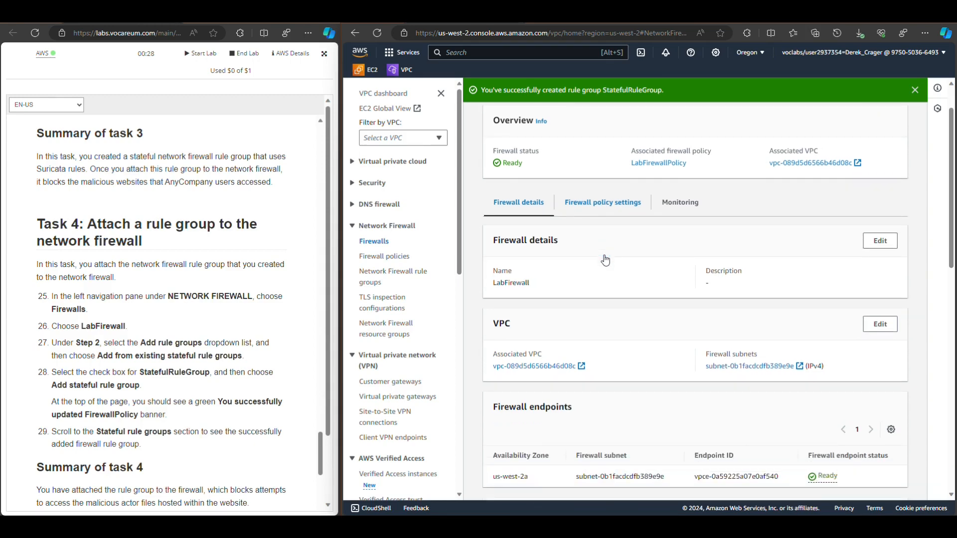
{"action": "scroll", "coordinate": [612, 267], "scroll_direction": "down", "scroll_amount": 8}
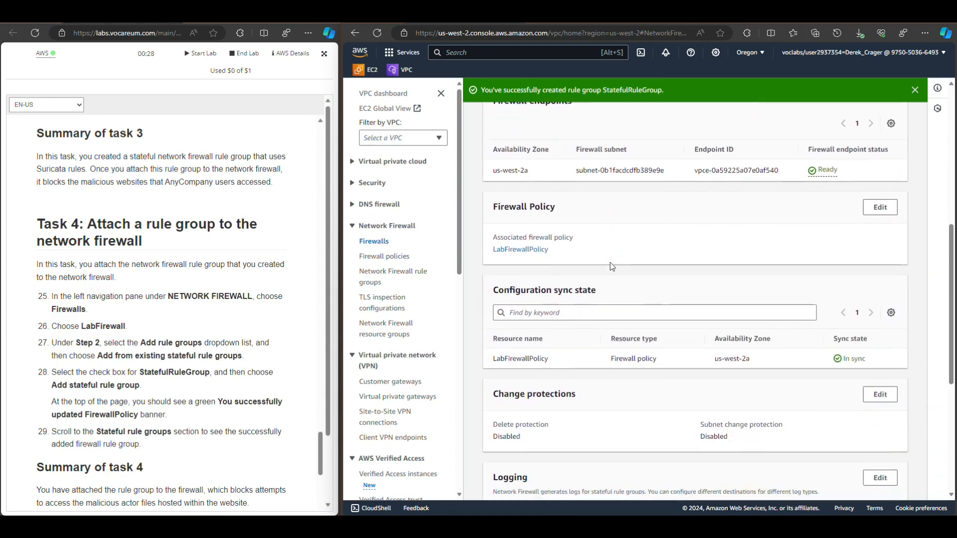
{"action": "scroll", "coordinate": [612, 267], "scroll_direction": "up", "scroll_amount": 10}
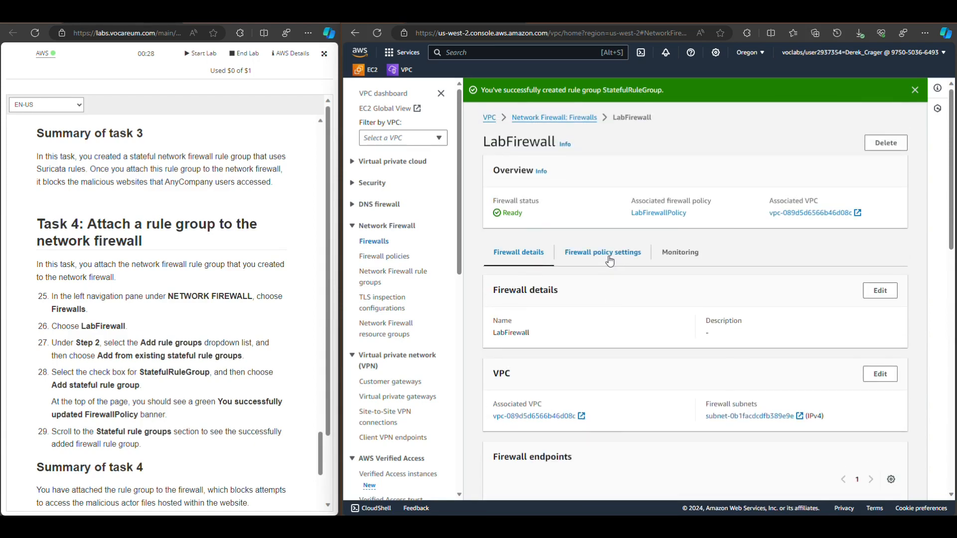
{"action": "left_click", "coordinate": [608, 256]}
{"action": "scroll", "coordinate": [610, 259], "scroll_direction": "down", "scroll_amount": 2}
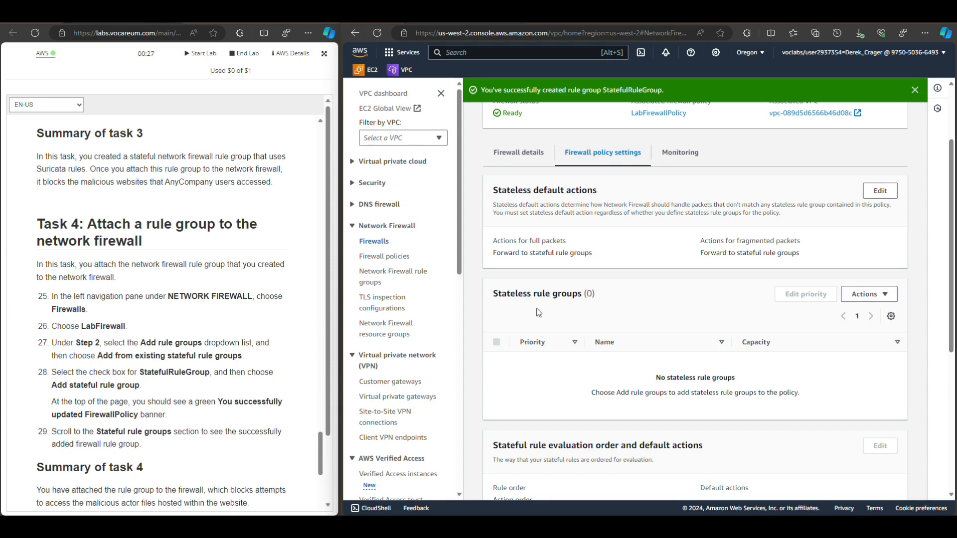
{"action": "scroll", "coordinate": [533, 313], "scroll_direction": "down", "scroll_amount": 4}
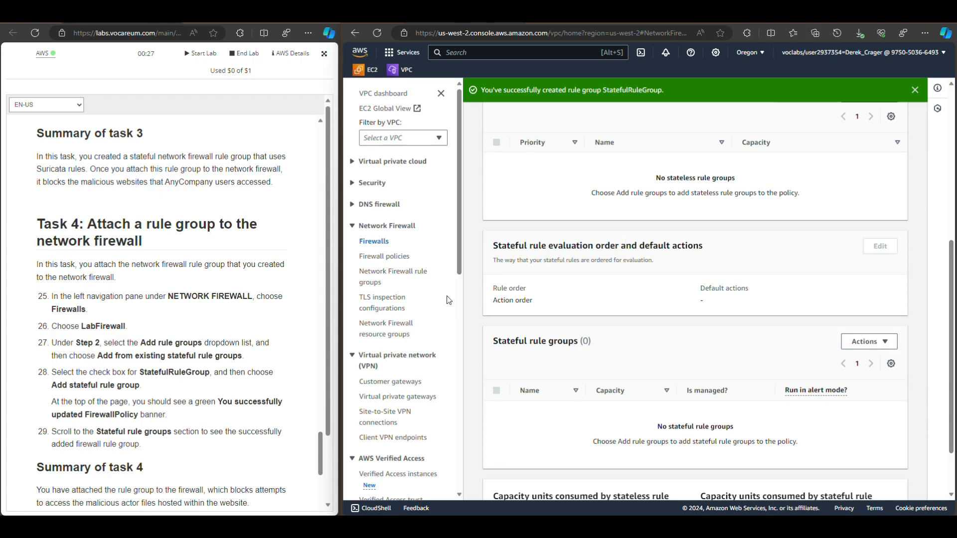
{"action": "scroll", "coordinate": [214, 342], "scroll_direction": "down", "scroll_amount": 1}
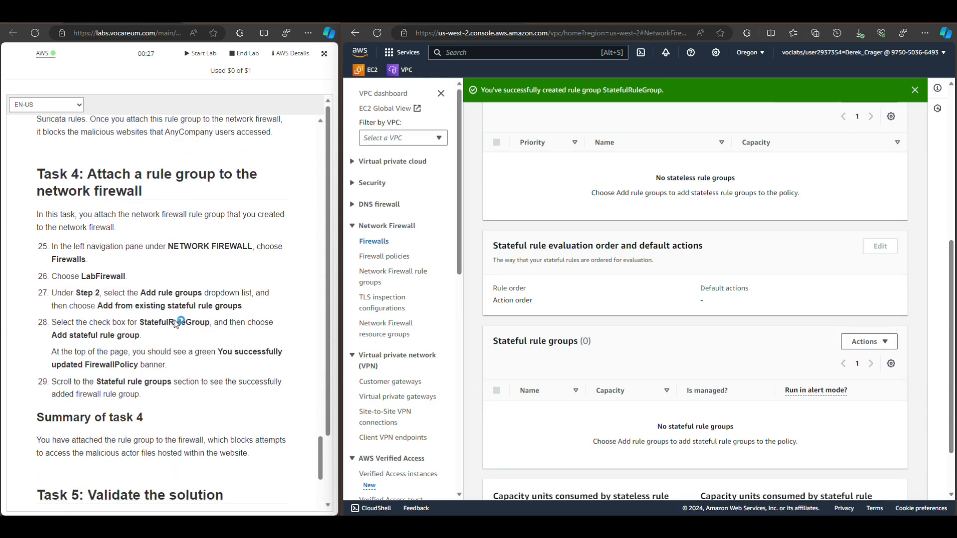
Add the unmanaged stateful rule group StatefulRuleGroup to LabFirewall's policy and dismiss the success banners
{"action": "double_click", "coordinate": [585, 341]}
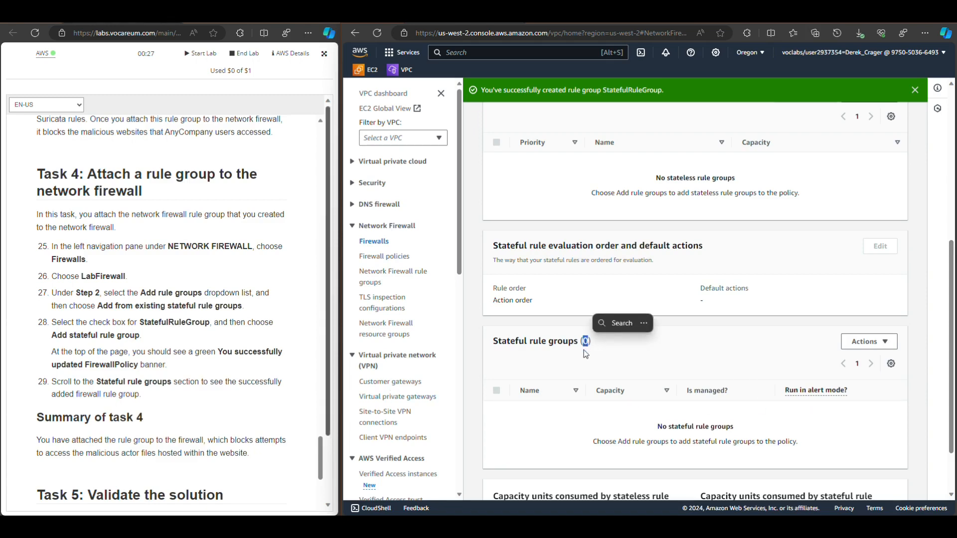
{"action": "left_click", "coordinate": [887, 344]}
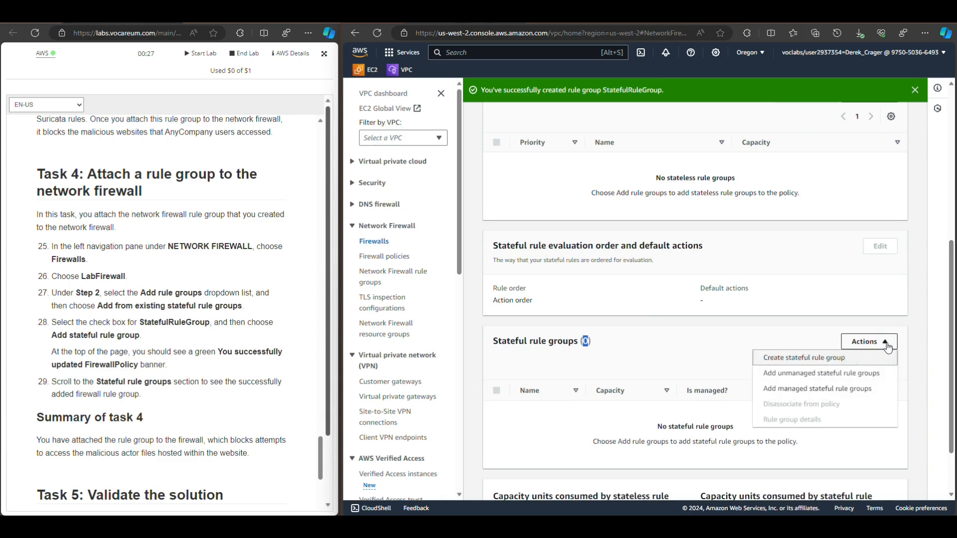
{"action": "left_click", "coordinate": [809, 377]}
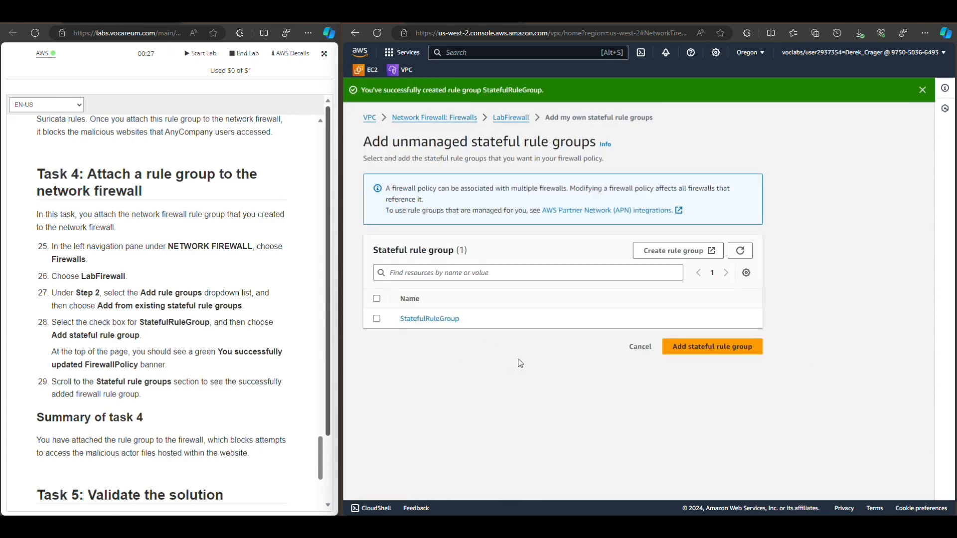
{"action": "left_click", "coordinate": [377, 320]}
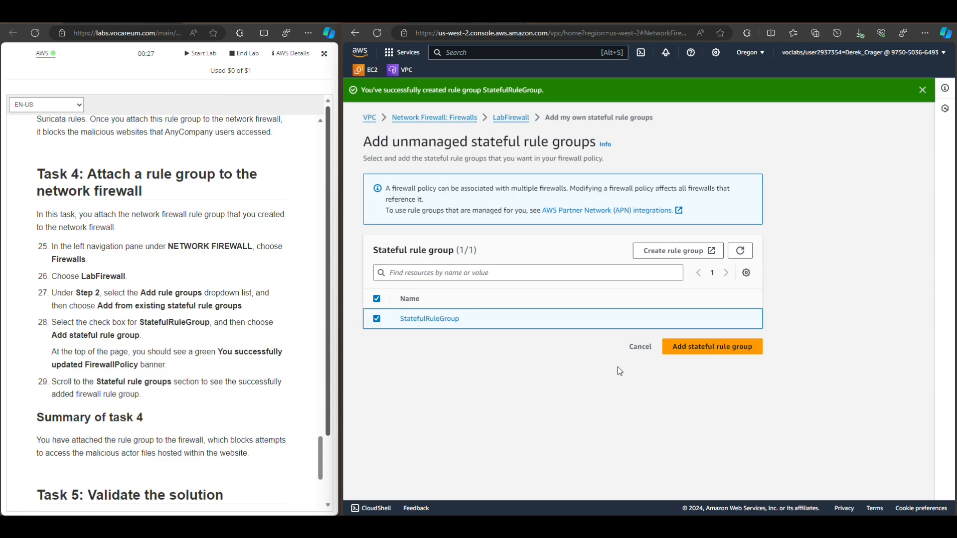
{"action": "left_click", "coordinate": [711, 351]}
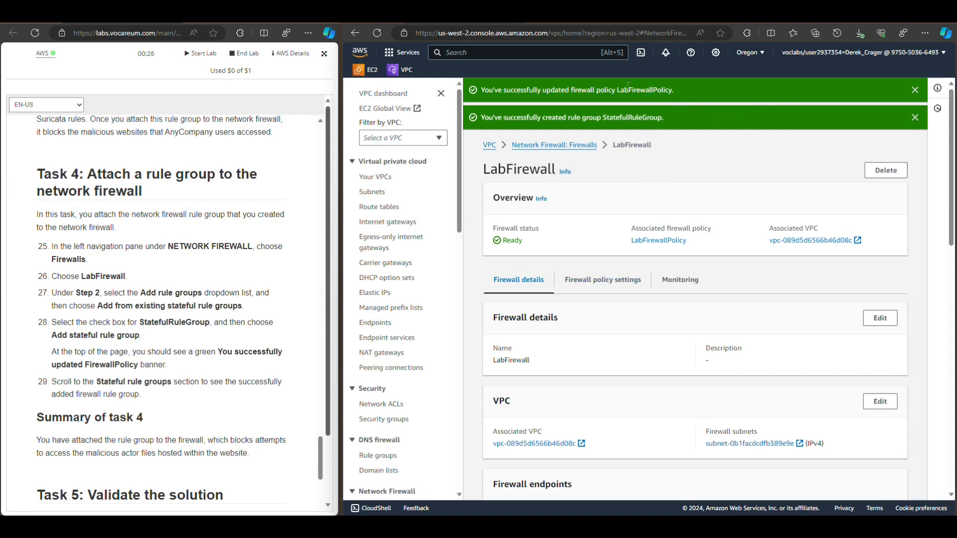
{"action": "left_click", "coordinate": [916, 93]}
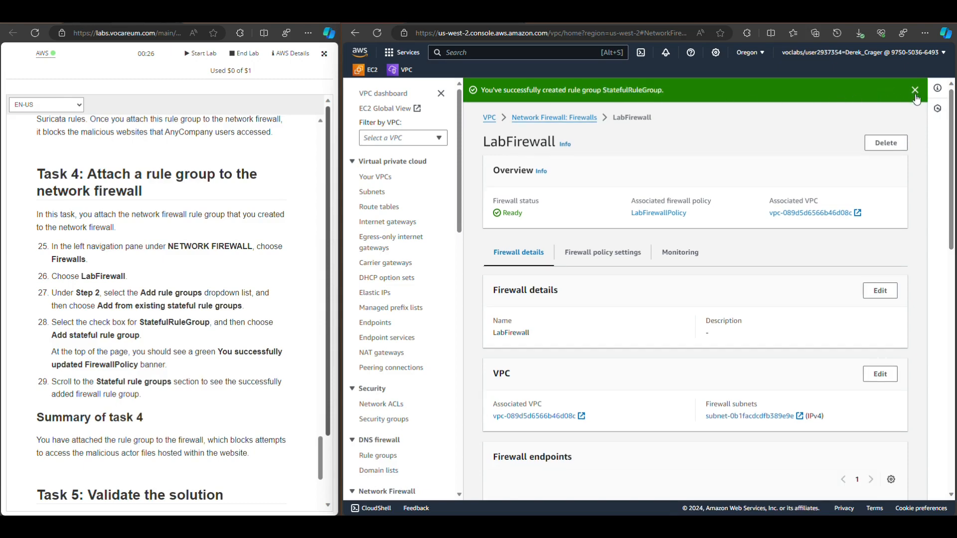
{"action": "left_click", "coordinate": [916, 91]}
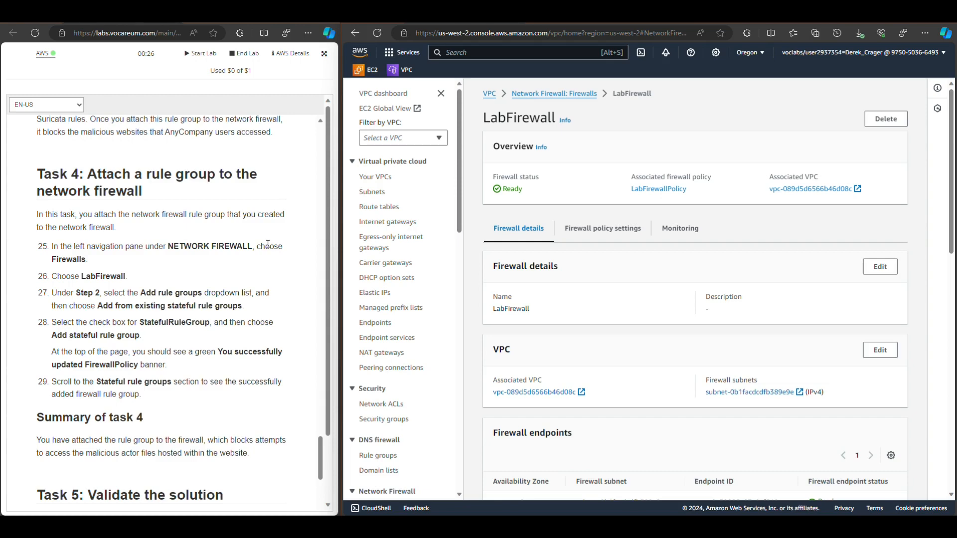
Read the Task 5 validation instructions, switch to the open TestInstance Session Manager terminal and list the directory's files
{"action": "scroll", "coordinate": [267, 244], "scroll_direction": "down", "scroll_amount": 1}
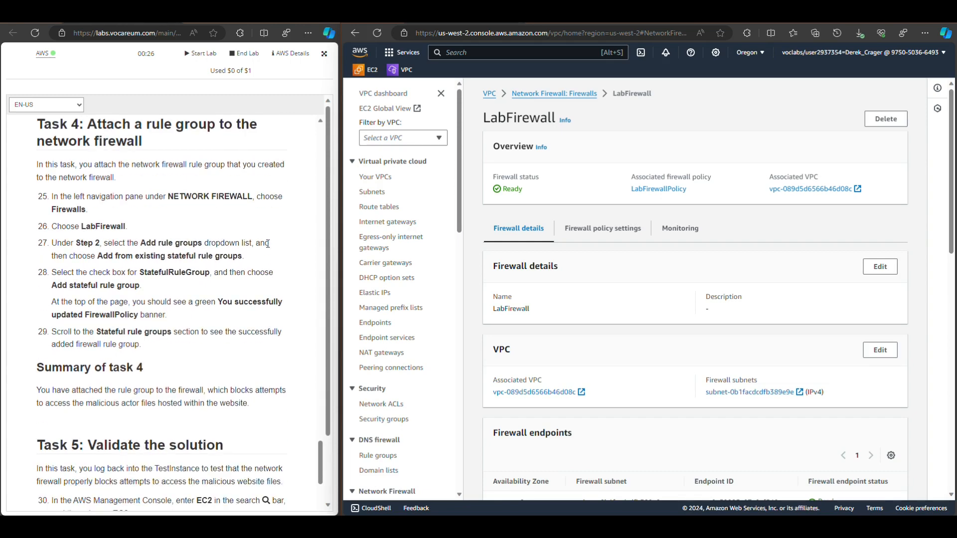
{"action": "scroll", "coordinate": [267, 243], "scroll_direction": "down", "scroll_amount": 5}
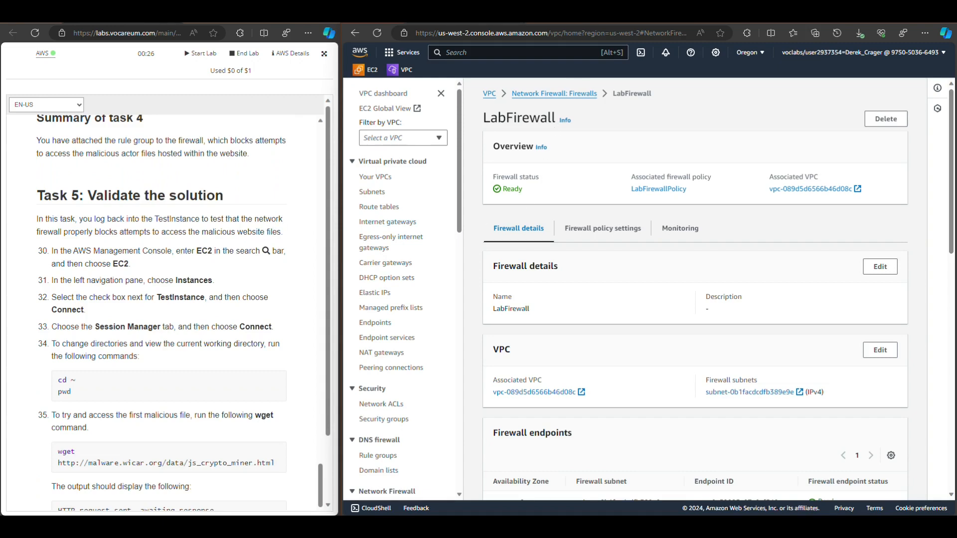
{"action": "left_click", "coordinate": [553, 15]}
{"action": "type", "text": "ls"}
{"action": "key", "text": "Return"}
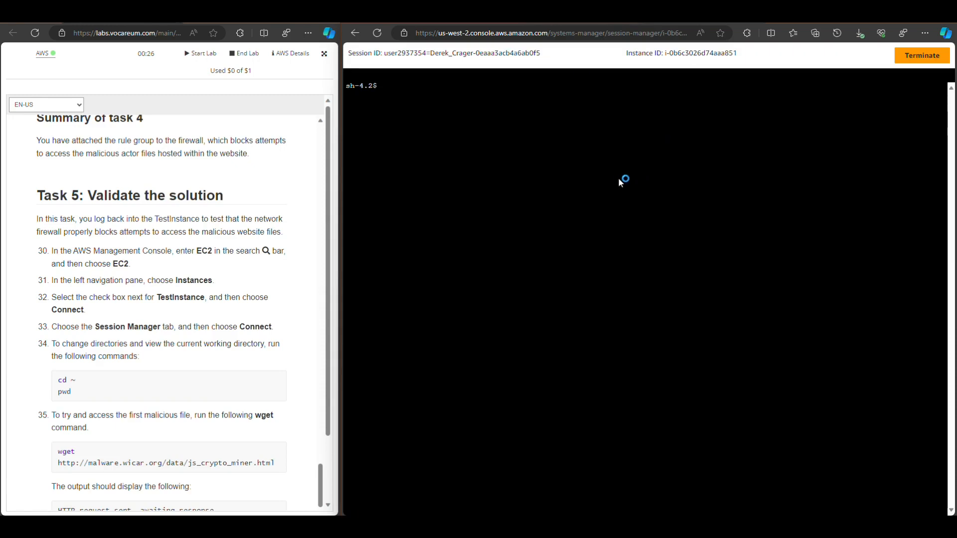
In the other Session Manager session, check the working directory, change to the home directory and list its files in short and long format
{"action": "type", "text": "ls"}
{"action": "key", "text": "Return"}
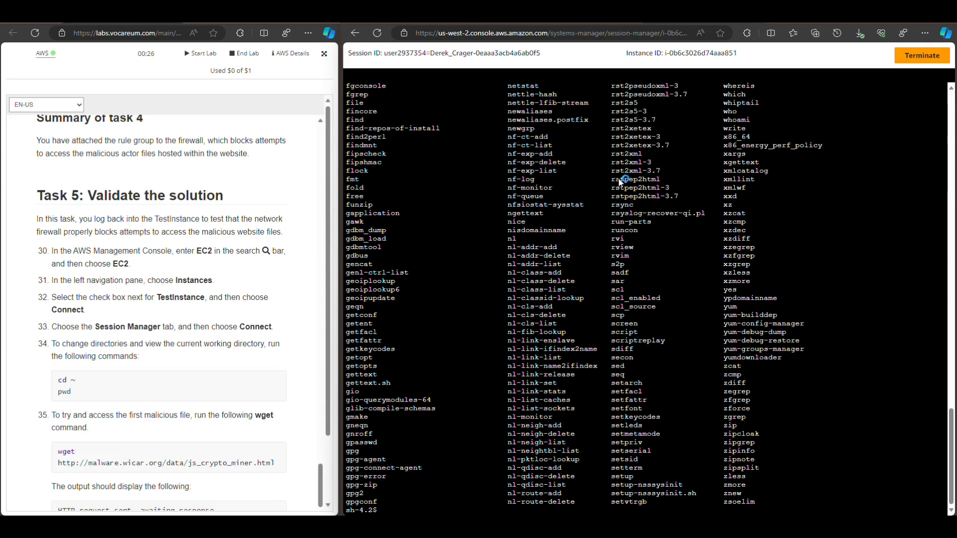
{"action": "type", "text": "pwd"}
{"action": "key", "text": "Return"}
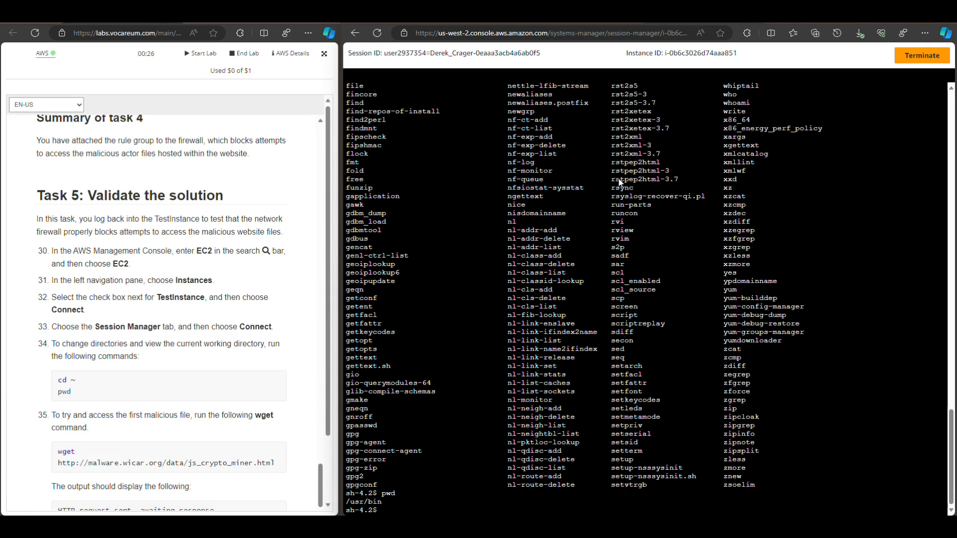
{"action": "type", "text": "cd "}
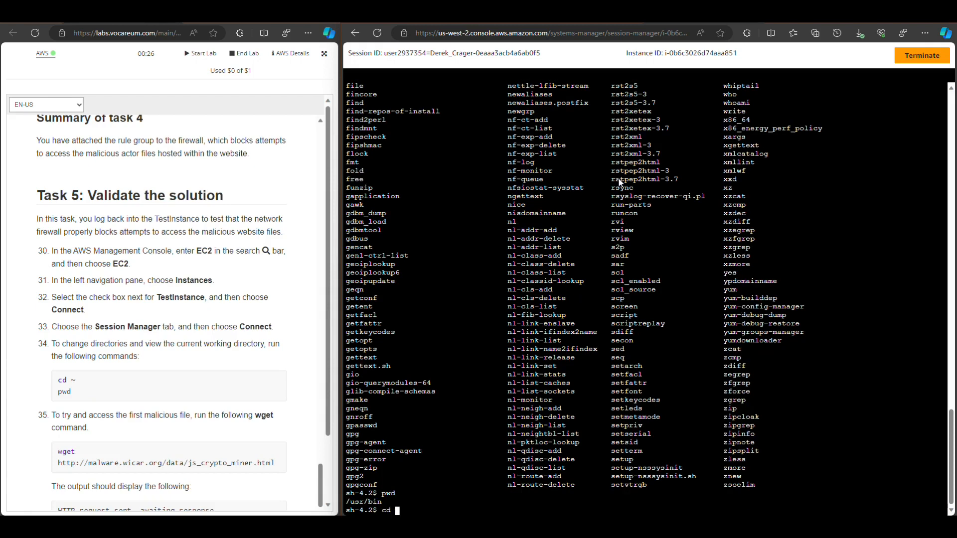
{"action": "type", "text": "~"}
{"action": "key", "text": "Return"}
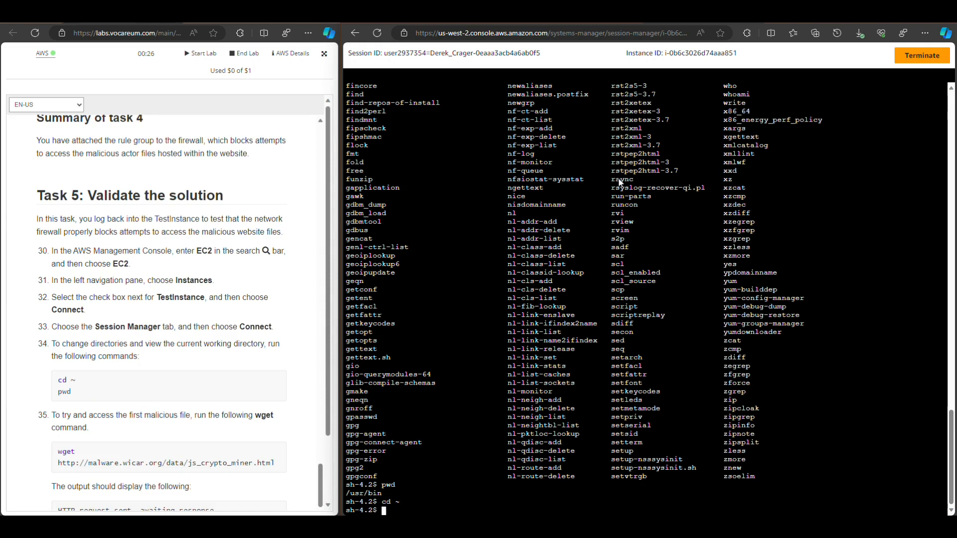
{"action": "type", "text": "ls"}
{"action": "key", "text": "Return"}
{"action": "type", "text": "ls -l"}
{"action": "key", "text": "Return"}
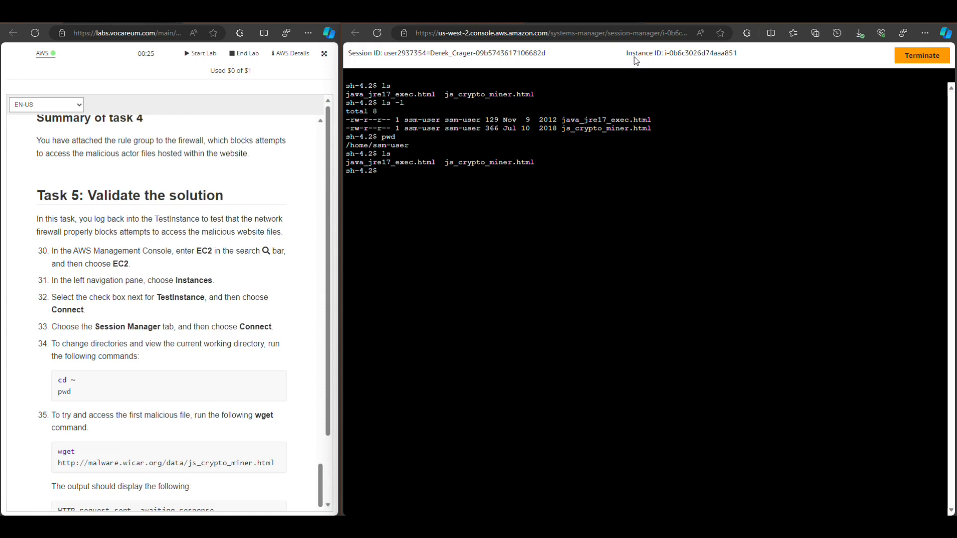
Look at the lab's AWS details and close them, and check the original session's working directory and current user with pwd and whoami
{"action": "left_click", "coordinate": [291, 56]}
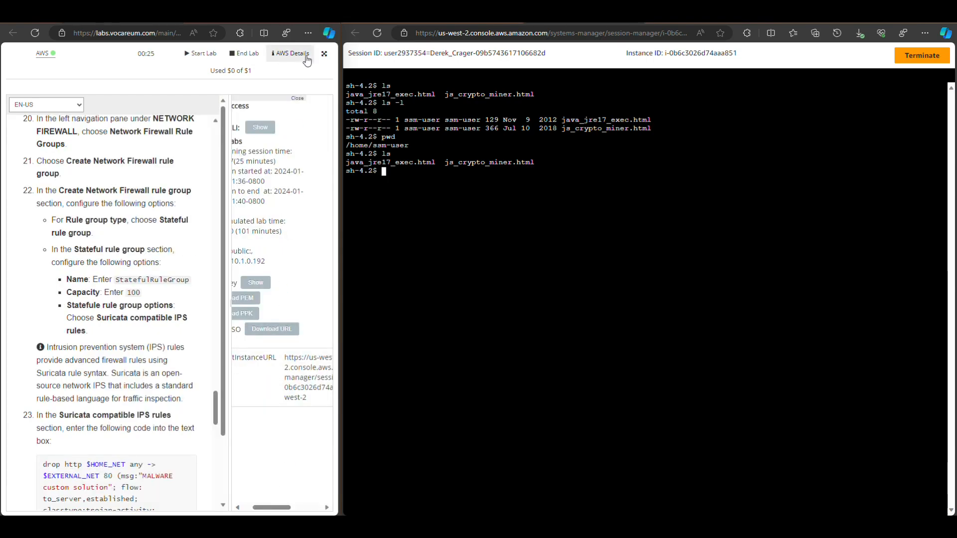
{"action": "left_click", "coordinate": [299, 98]}
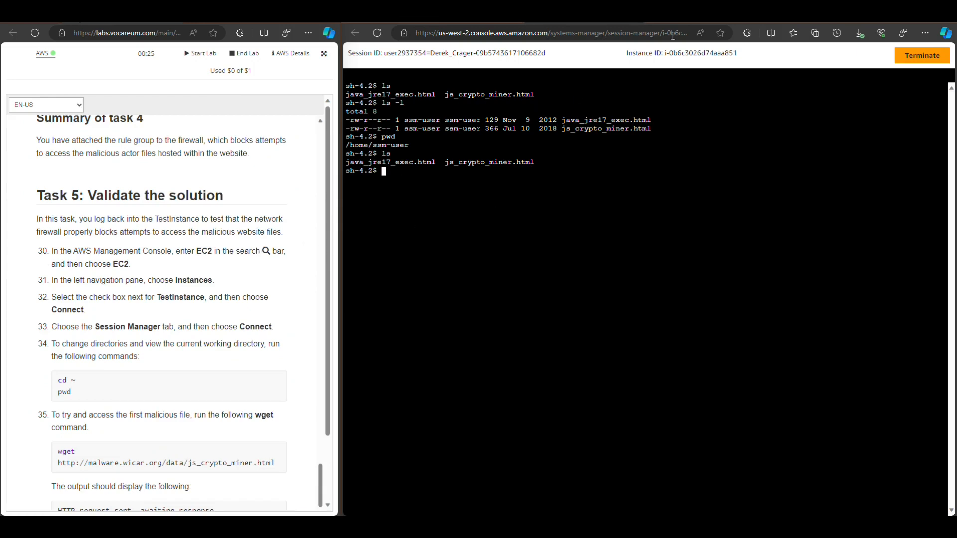
{"action": "left_click", "coordinate": [432, 180]}
{"action": "type", "text": "pwd"}
{"action": "key", "text": "Return"}
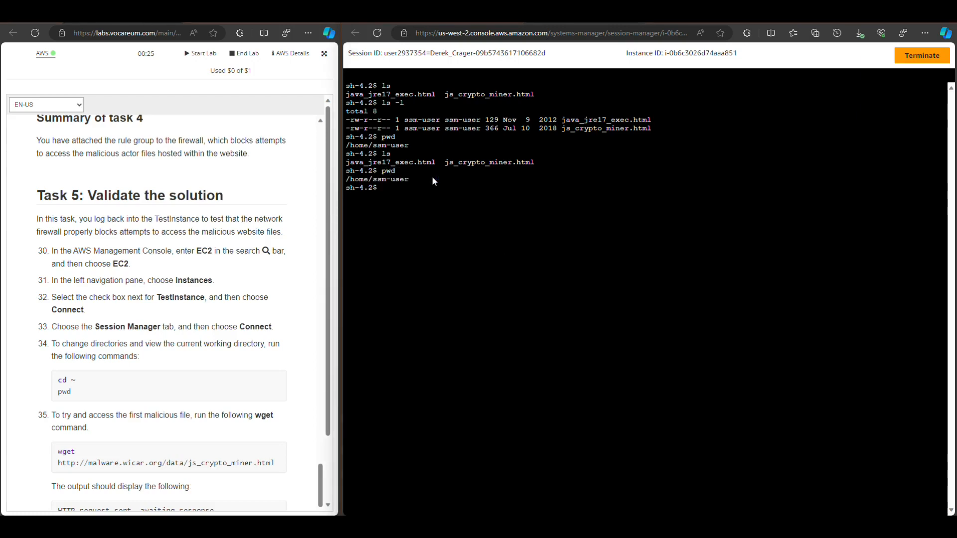
{"action": "type", "text": "whoami"}
{"action": "key", "text": "Return"}
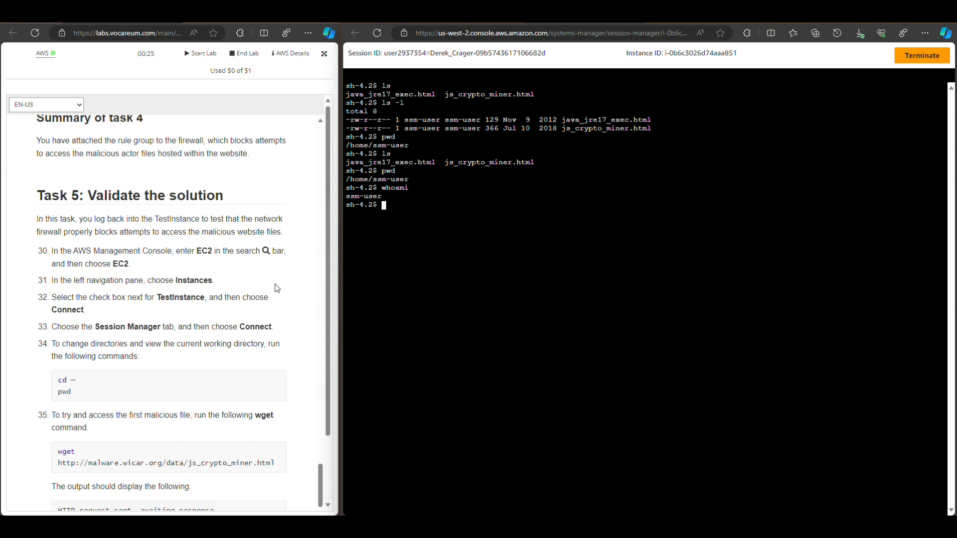
{"action": "scroll", "coordinate": [241, 264], "scroll_direction": "down", "scroll_amount": 3}
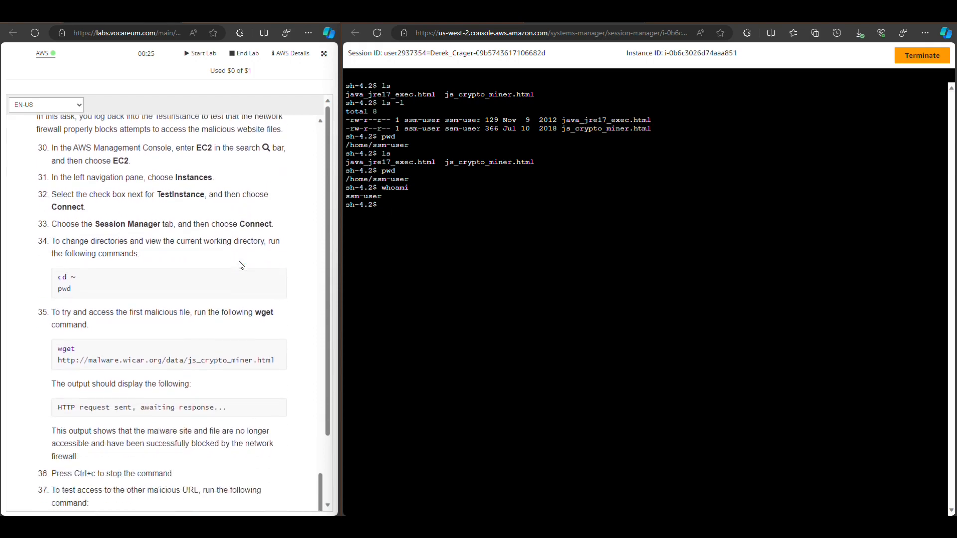
{"action": "left_click_drag", "start_coordinate": [277, 265], "coordinate": [56, 259]}
{"action": "right_click", "coordinate": [123, 255]}
{"action": "left_click", "coordinate": [145, 327]}
{"action": "right_click", "coordinate": [410, 212]}
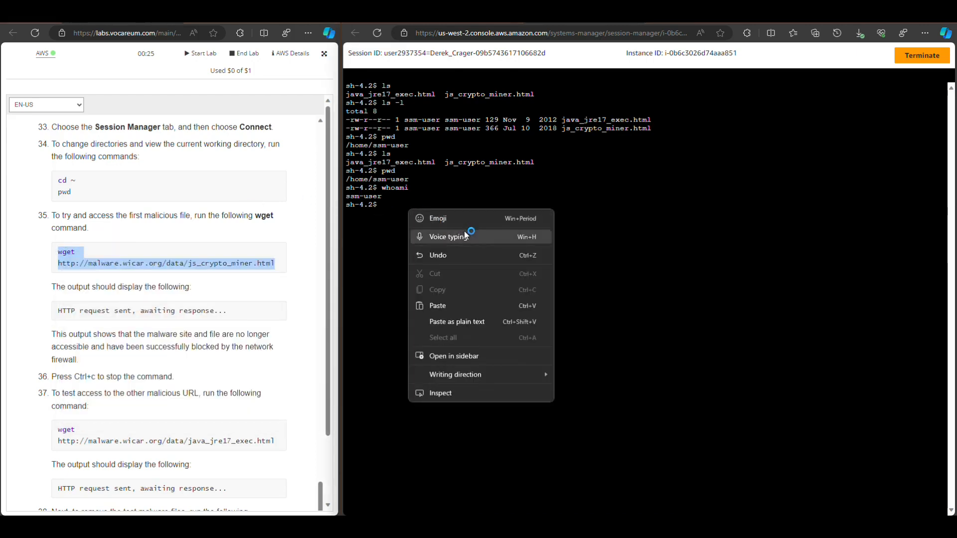
{"action": "left_click", "coordinate": [445, 306]}
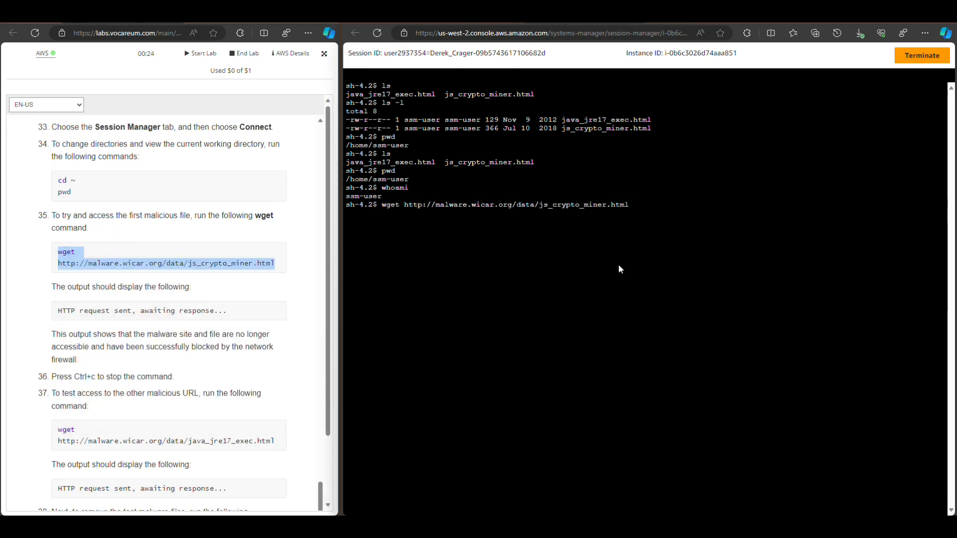
{"action": "key", "text": "Return"}
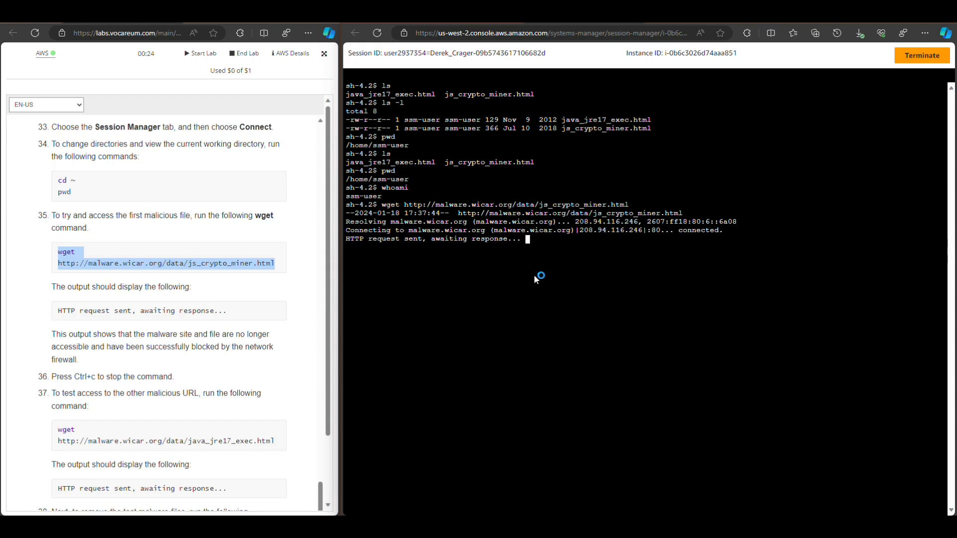
Interrupt the pending js_crypto_miner.html request and list the home directory's files
{"action": "key", "text": "ctrl+c"}
{"action": "type", "text": "ls"}
{"action": "key", "text": "Return"}
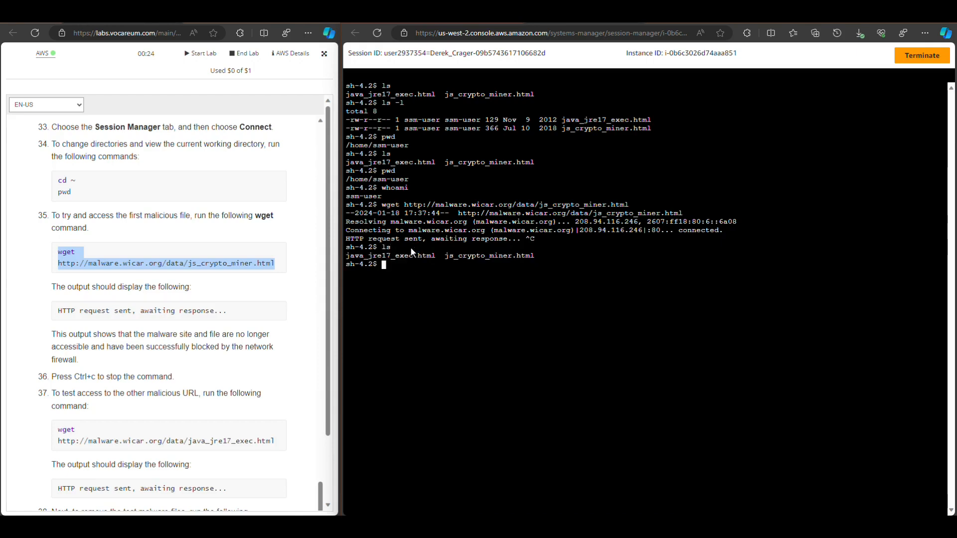
{"action": "left_click", "coordinate": [210, 309]}
{"action": "scroll", "coordinate": [210, 309], "scroll_direction": "down", "scroll_amount": 3}
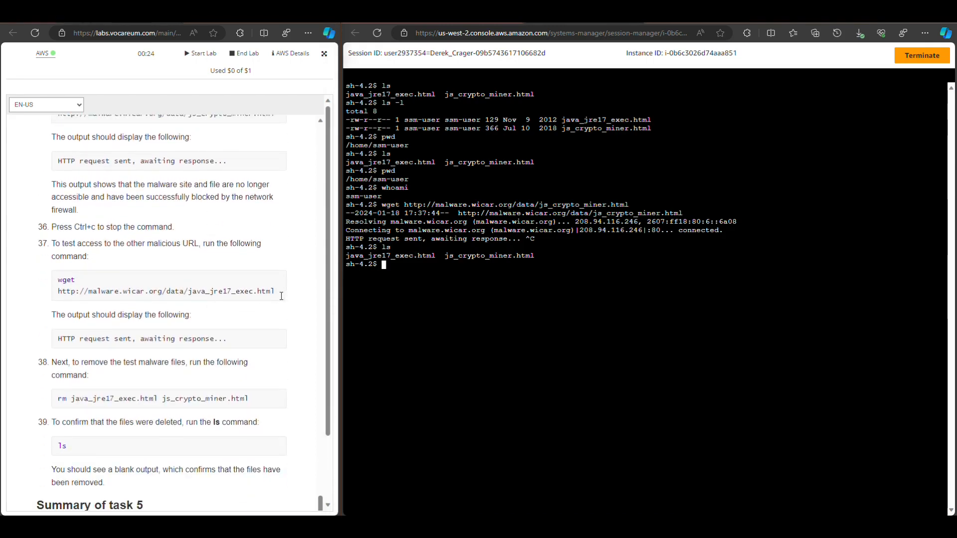
{"action": "left_click_drag", "start_coordinate": [278, 294], "coordinate": [60, 285]}
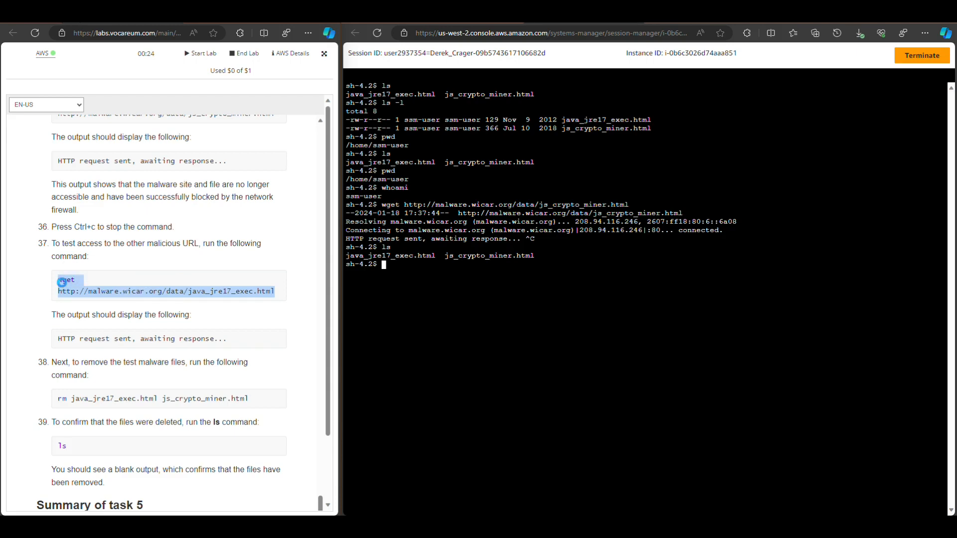
{"action": "right_click", "coordinate": [61, 283]}
{"action": "left_click", "coordinate": [100, 295]}
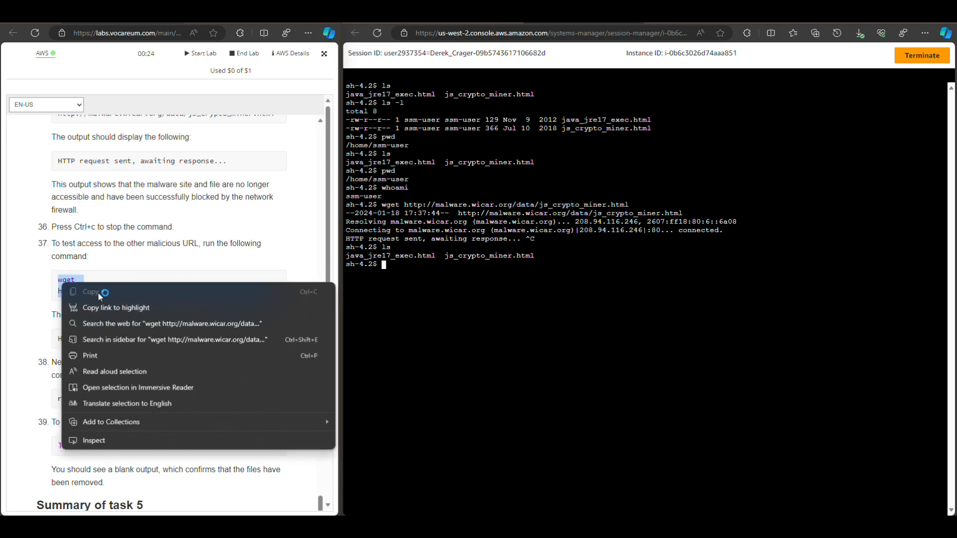
{"action": "right_click", "coordinate": [75, 280]}
{"action": "left_click", "coordinate": [102, 287]}
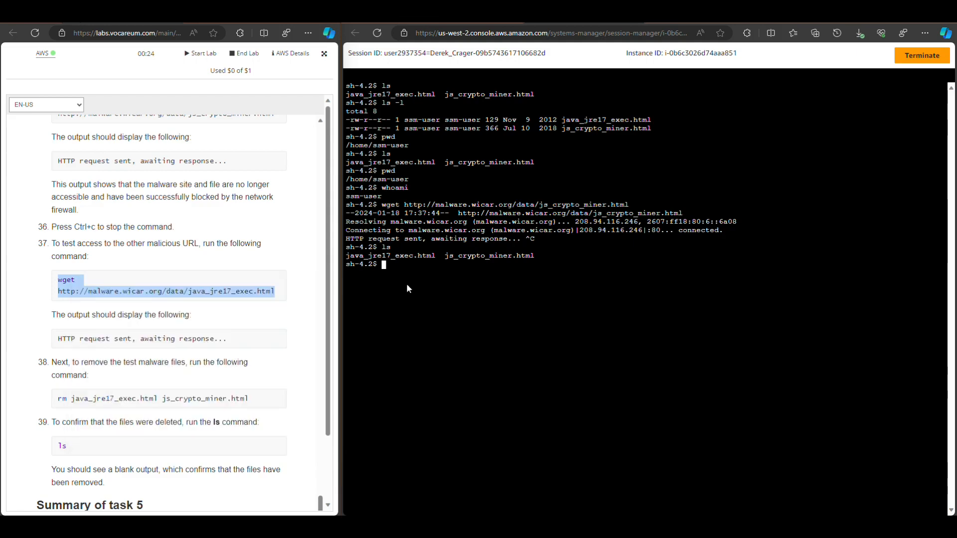
{"action": "left_click", "coordinate": [416, 262]}
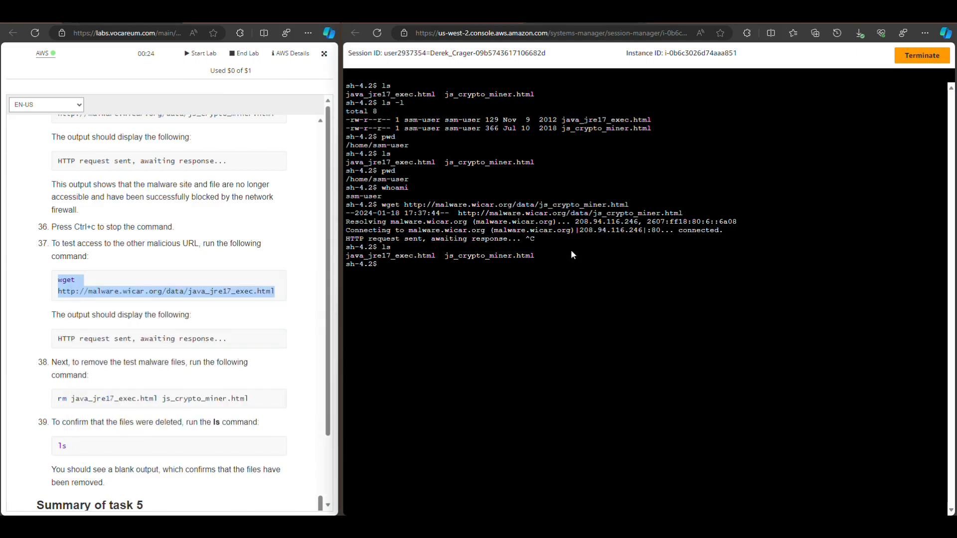
{"action": "right_click", "coordinate": [552, 265]}
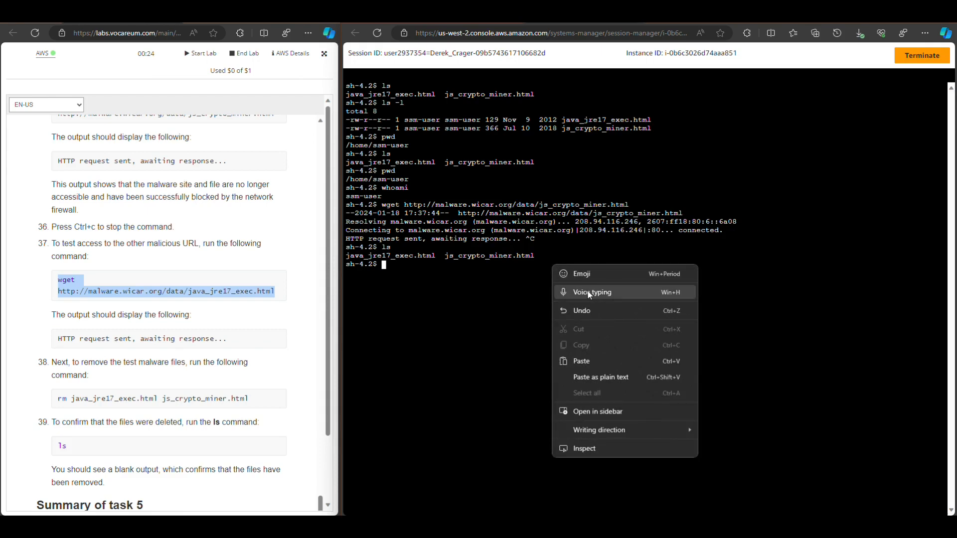
{"action": "left_click", "coordinate": [581, 361]}
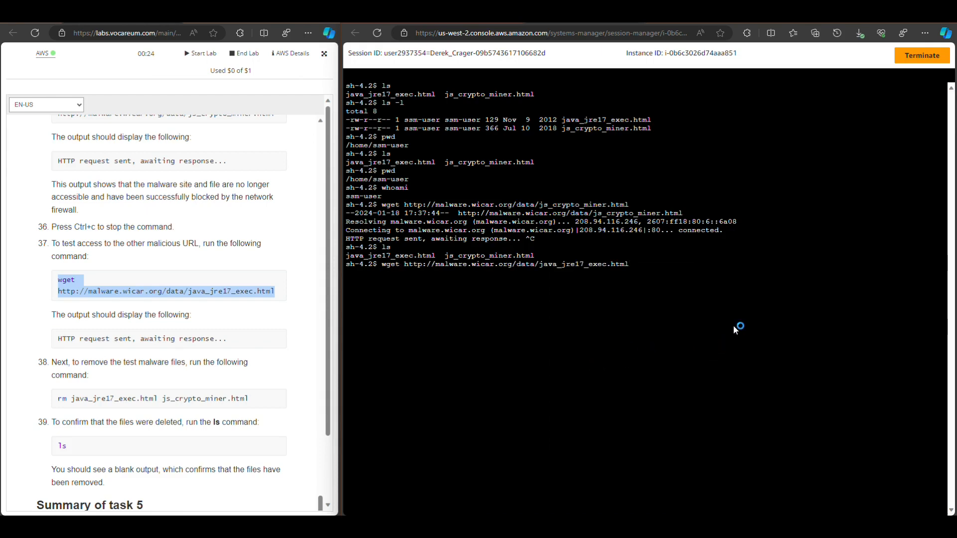
{"action": "key", "text": "Return"}
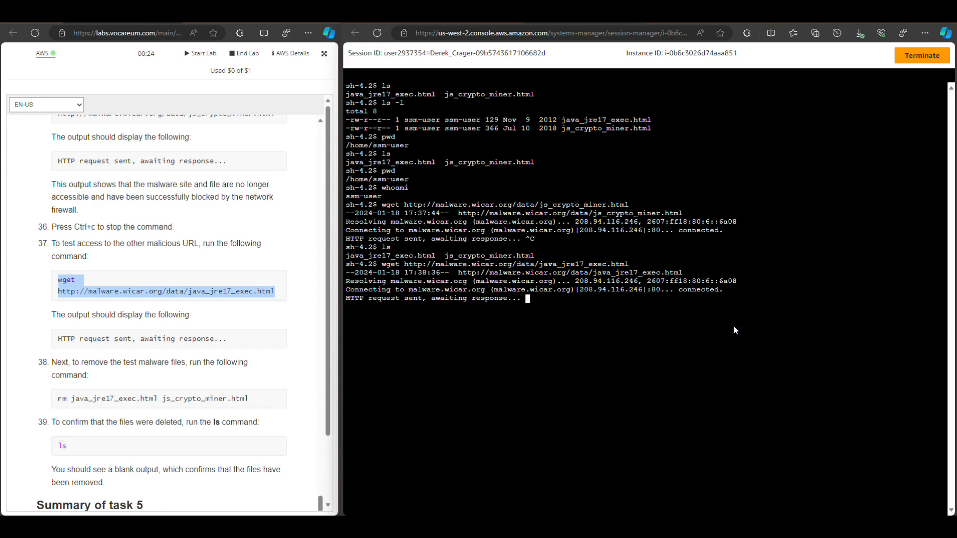
{"action": "key", "text": "ctrl+c"}
{"action": "key", "text": "Return"}
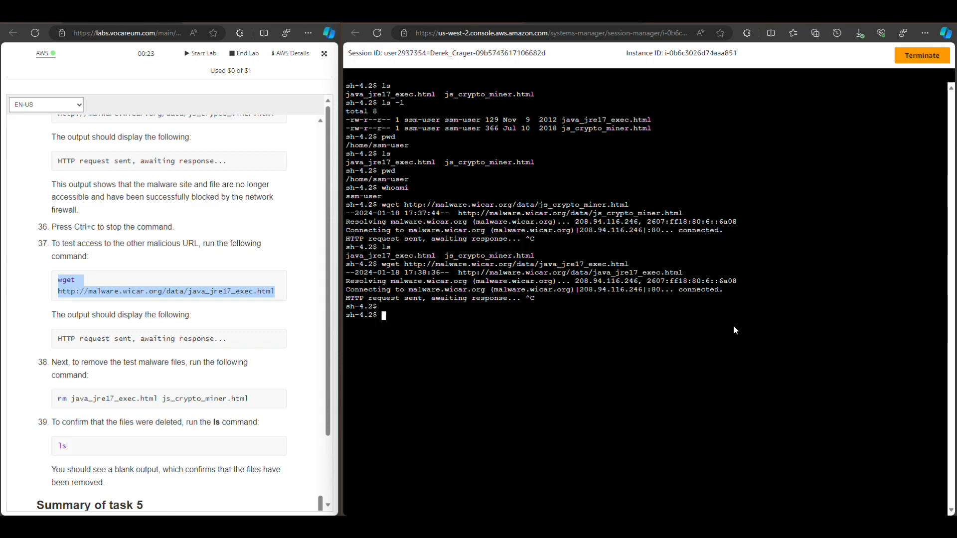
Clear the terminal, print the working directory and list its files
{"action": "type", "text": "clear"}
{"action": "key", "text": "Return"}
{"action": "type", "text": "pwd"}
{"action": "key", "text": "Return"}
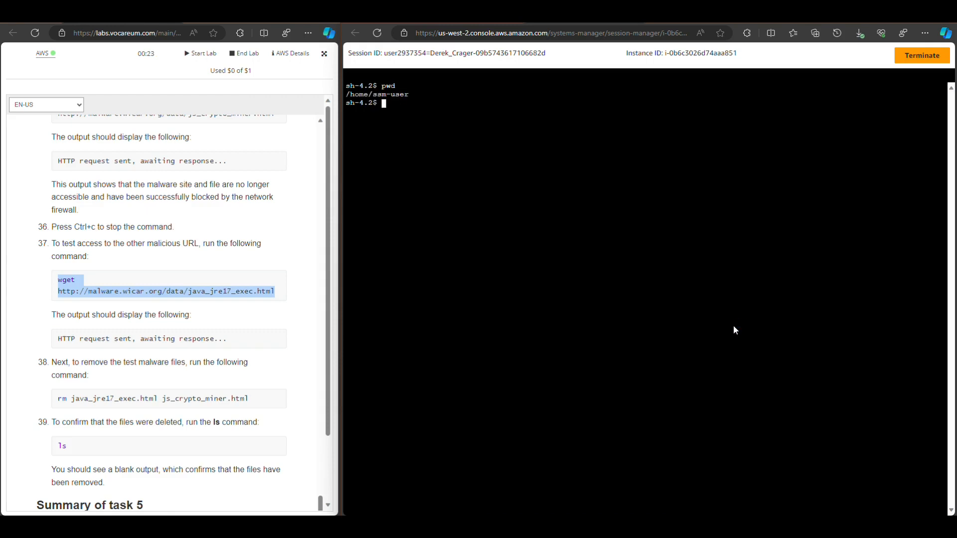
{"action": "type", "text": "ls"}
{"action": "key", "text": "Return"}
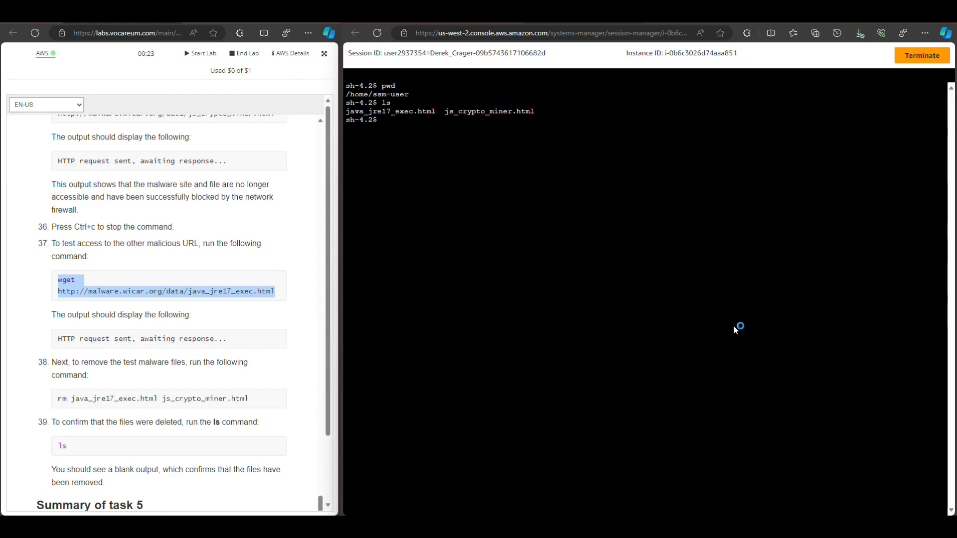
Read the lab guide's file removal steps and conclusion, and list the terminal directory's files again
{"action": "left_click", "coordinate": [250, 249]}
{"action": "scroll", "coordinate": [229, 226], "scroll_direction": "down", "scroll_amount": 4}
{"action": "scroll", "coordinate": [229, 227], "scroll_direction": "down", "scroll_amount": 3}
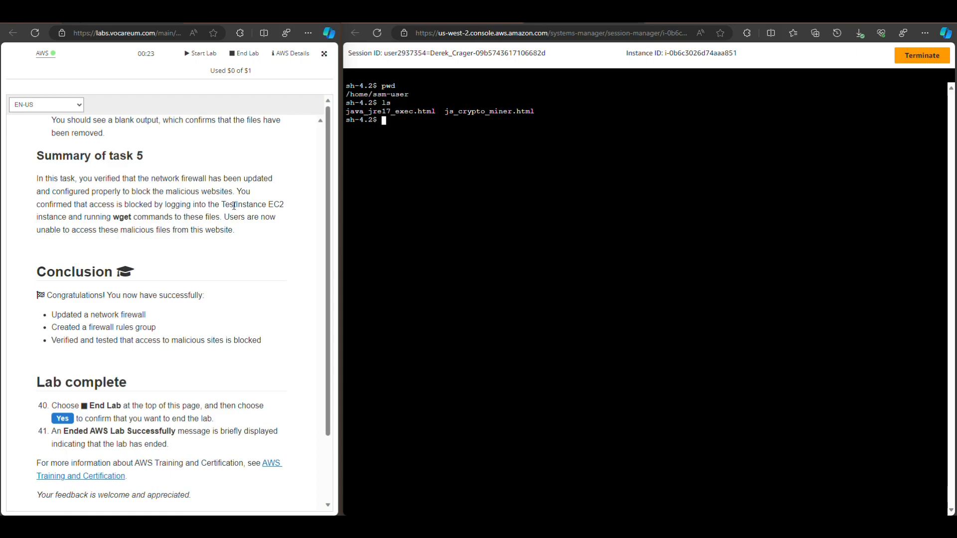
{"action": "scroll", "coordinate": [203, 255], "scroll_direction": "up", "scroll_amount": 4}
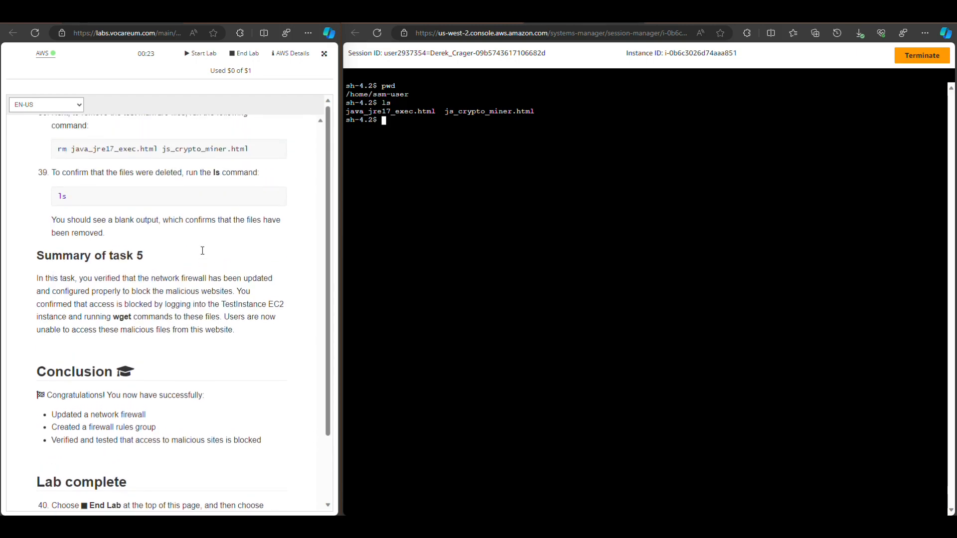
{"action": "left_click", "coordinate": [418, 191]}
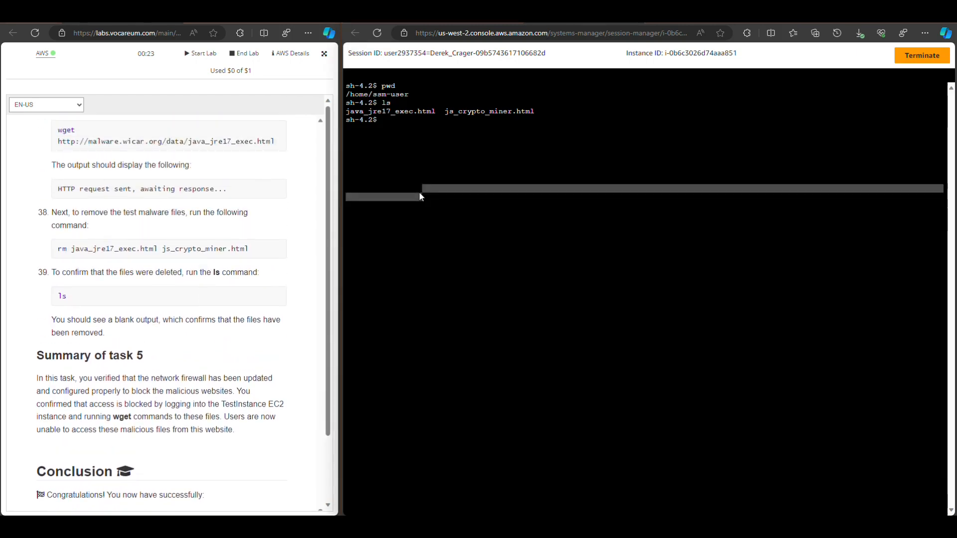
{"action": "type", "text": "ls"}
{"action": "key", "text": "Return"}
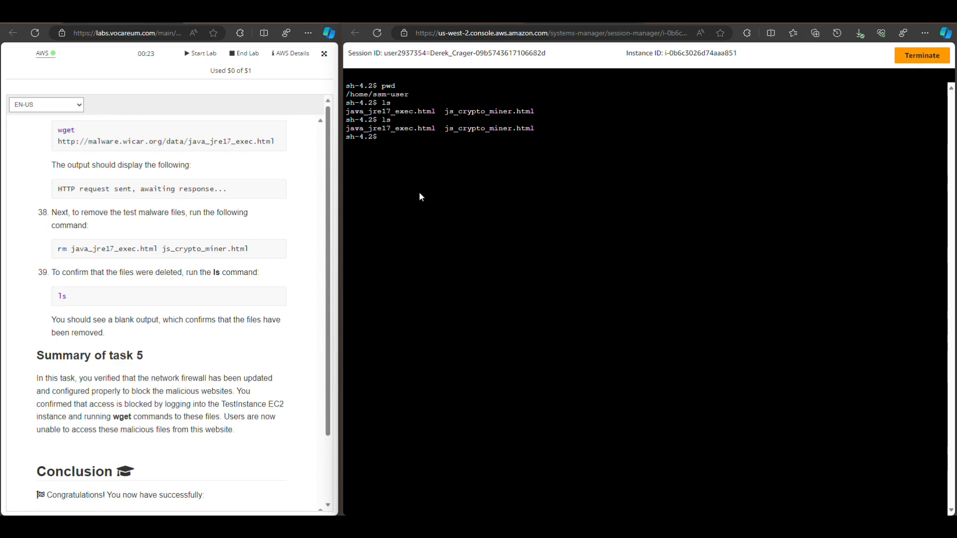
Remove the downloaded malware test files with rm j* and check the directory with ls
{"action": "type", "text": "rm"}
{"action": "type", "text": "j*"}
{"action": "key", "text": "Return"}
{"action": "type", "text": "ls"}
{"action": "key", "text": "Return"}
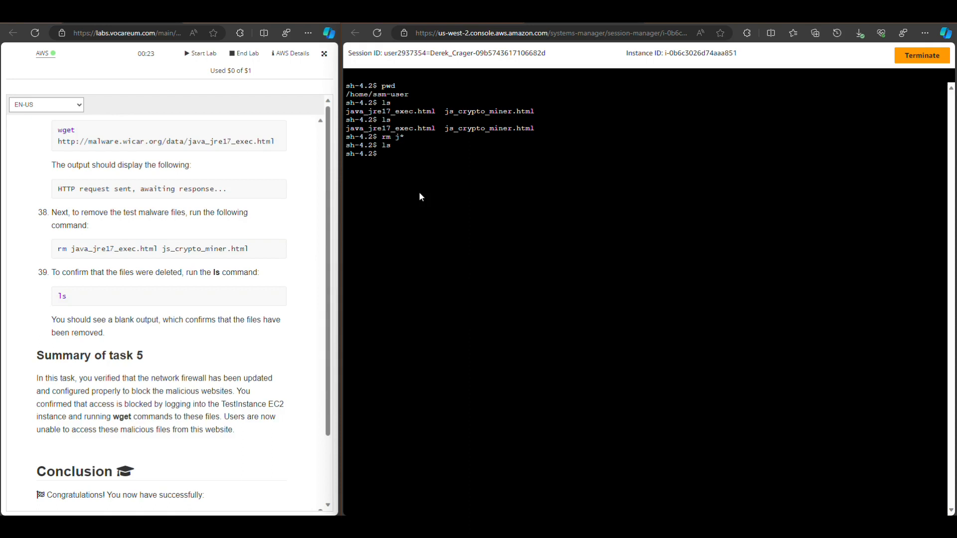